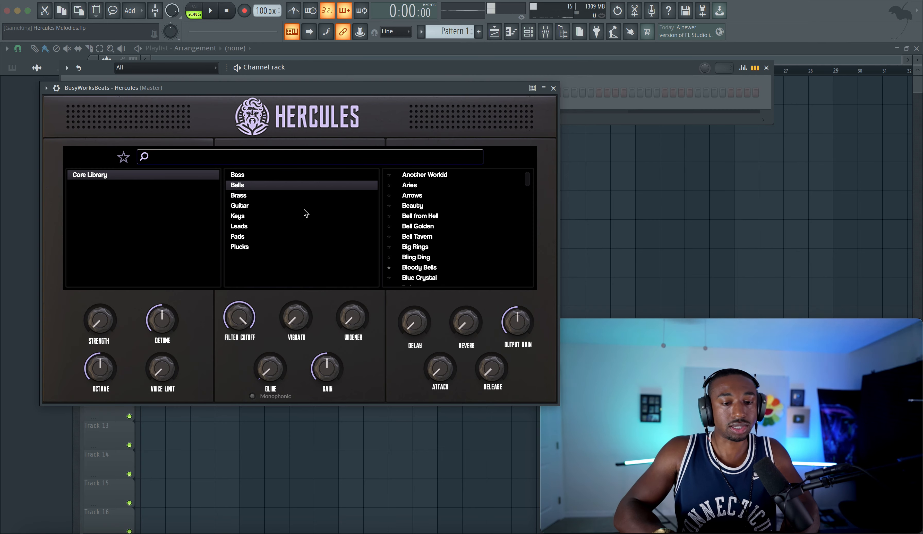
Step: Load the Bloody Bells preset in Hercules and open the instrument's piano roll
{"action": "left_click", "coordinate": [419, 268]}
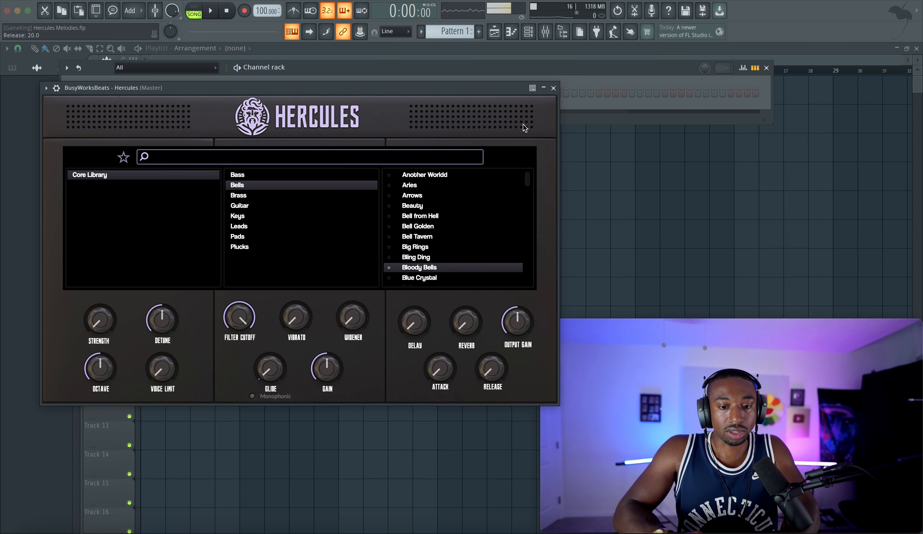
{"action": "left_click", "coordinate": [553, 88]}
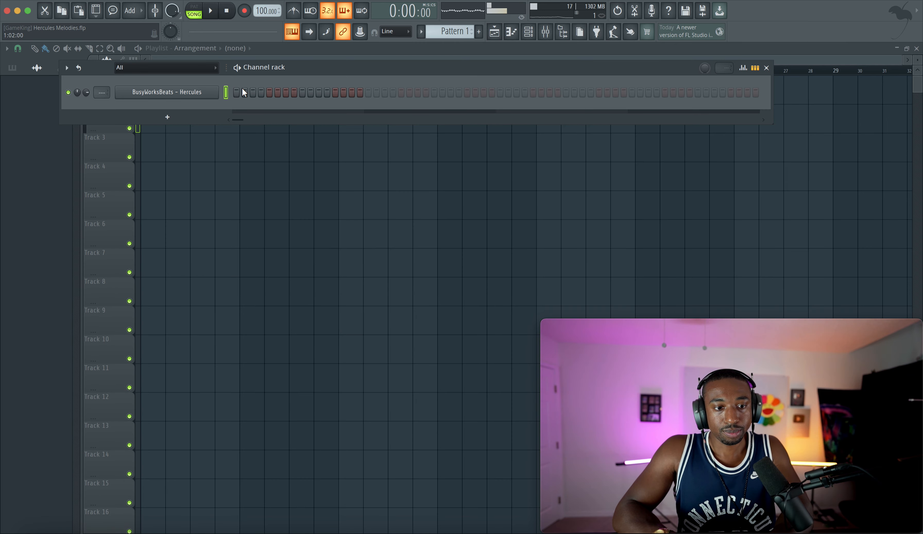
{"action": "right_click", "coordinate": [217, 93]}
{"action": "left_click", "coordinate": [244, 87]}
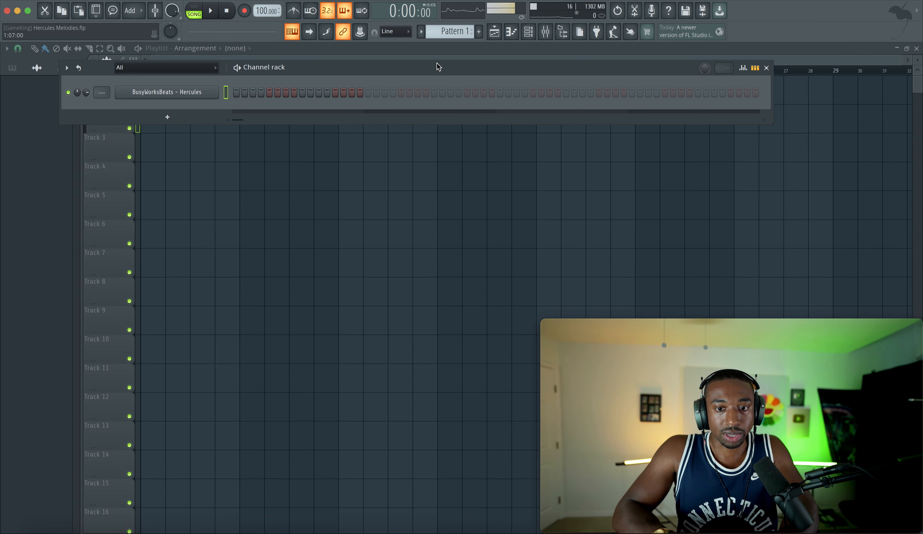
{"action": "right_click", "coordinate": [186, 102]}
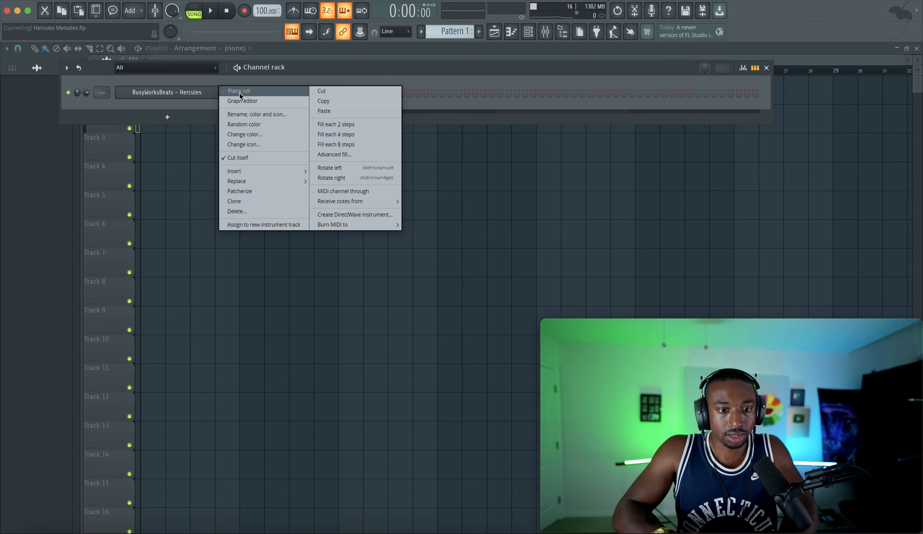
{"action": "left_click", "coordinate": [237, 91]}
{"action": "scroll", "coordinate": [49, 227], "scroll_direction": "up", "scroll_amount": 1}
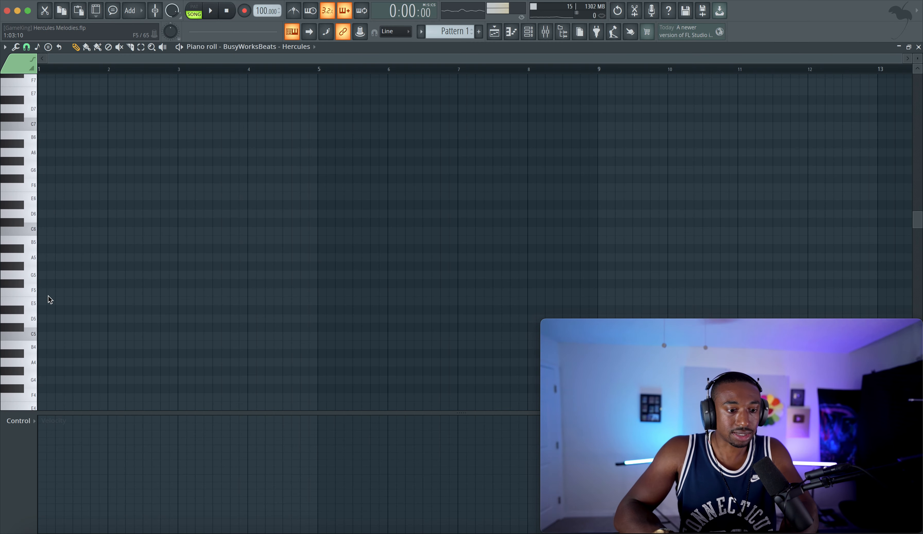
Step: Add a one-bar E5 note at bar 1 and raise it an octave to E6
{"action": "left_click", "coordinate": [49, 307]}
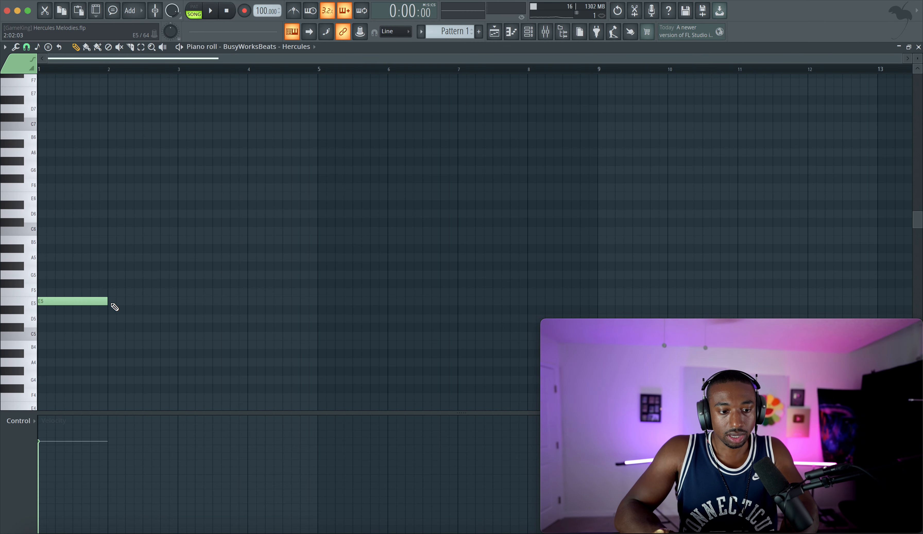
{"action": "key", "text": "super+Up"}
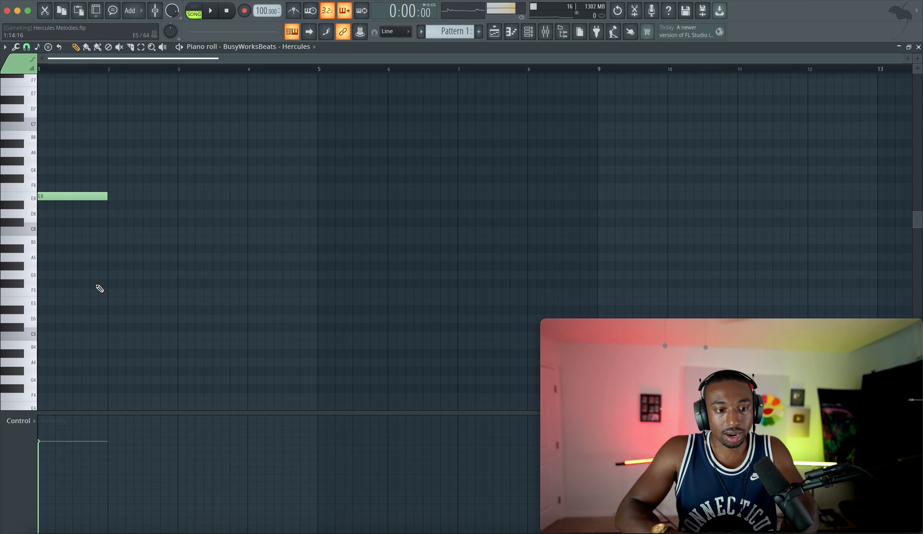
{"action": "left_click", "coordinate": [25, 200]}
{"action": "scroll", "coordinate": [100, 195], "scroll_direction": "up", "scroll_amount": 1}
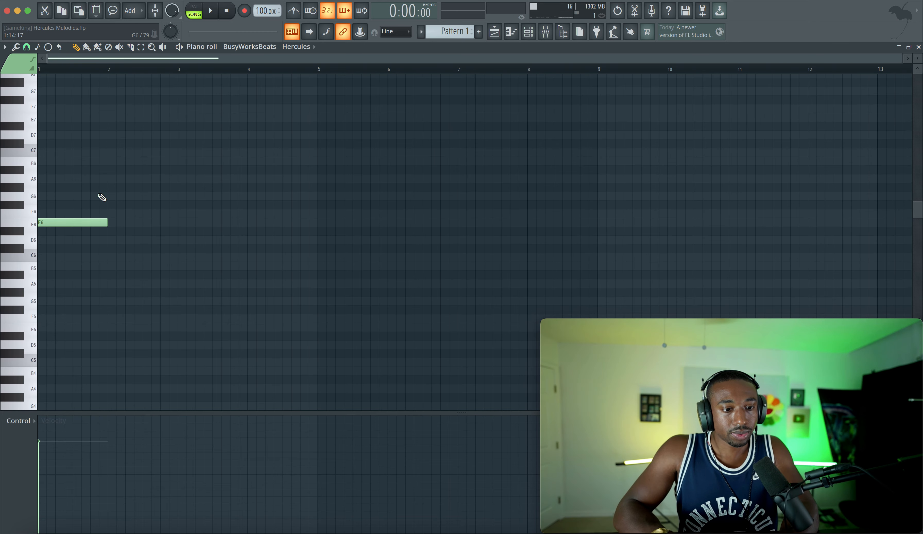
{"action": "left_click", "coordinate": [105, 179]}
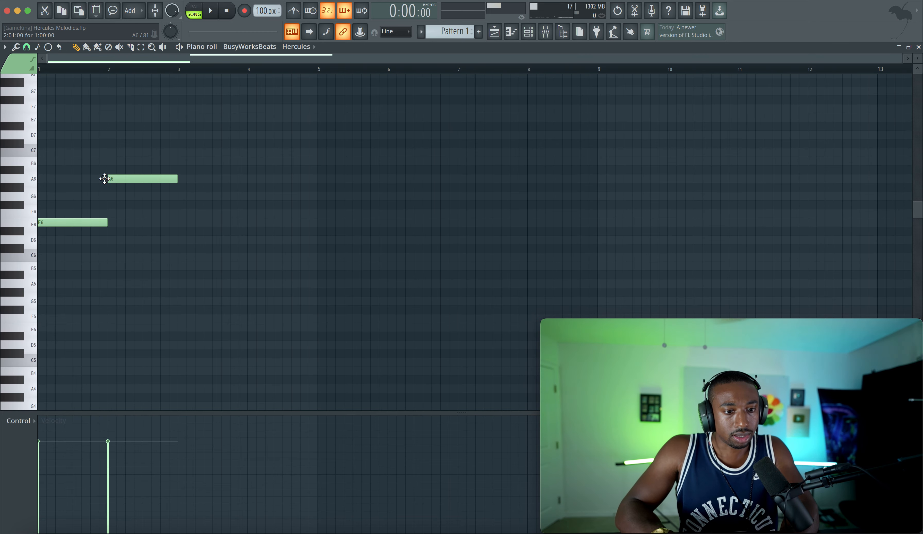
{"action": "left_click", "coordinate": [179, 213]}
{"action": "left_click_drag", "start_coordinate": [245, 161], "coordinate": [246, 152]}
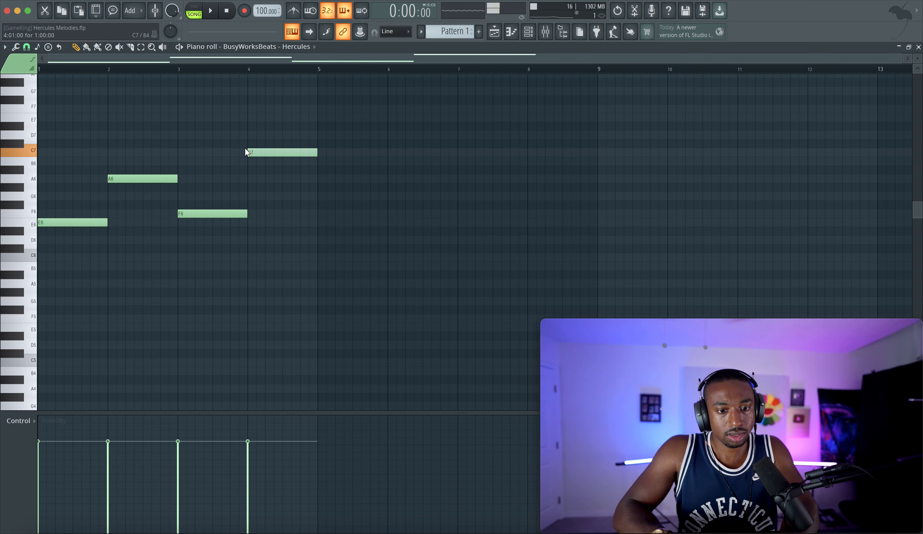
{"action": "scroll", "coordinate": [124, 159], "scroll_direction": "up", "scroll_amount": 3}
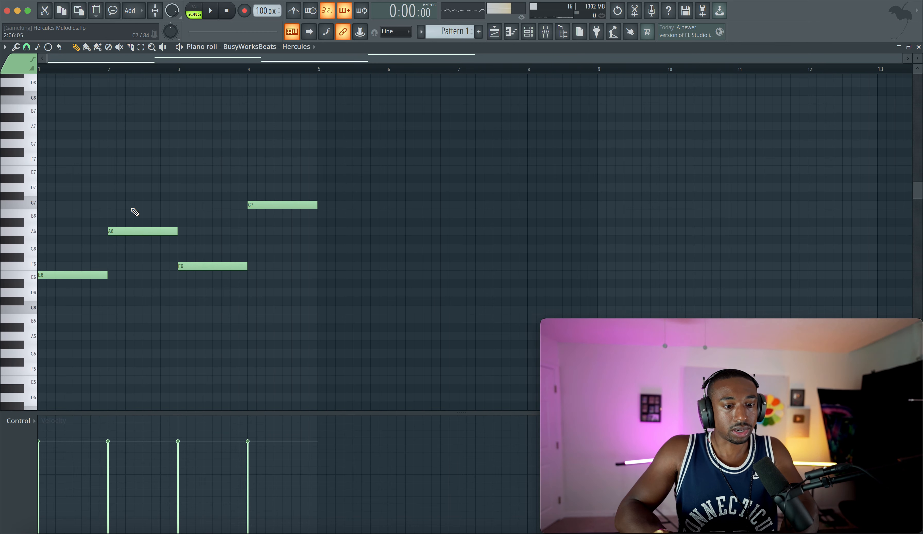
{"action": "right_click", "coordinate": [147, 231]}
{"action": "right_click", "coordinate": [213, 266]}
{"action": "right_click", "coordinate": [282, 205]}
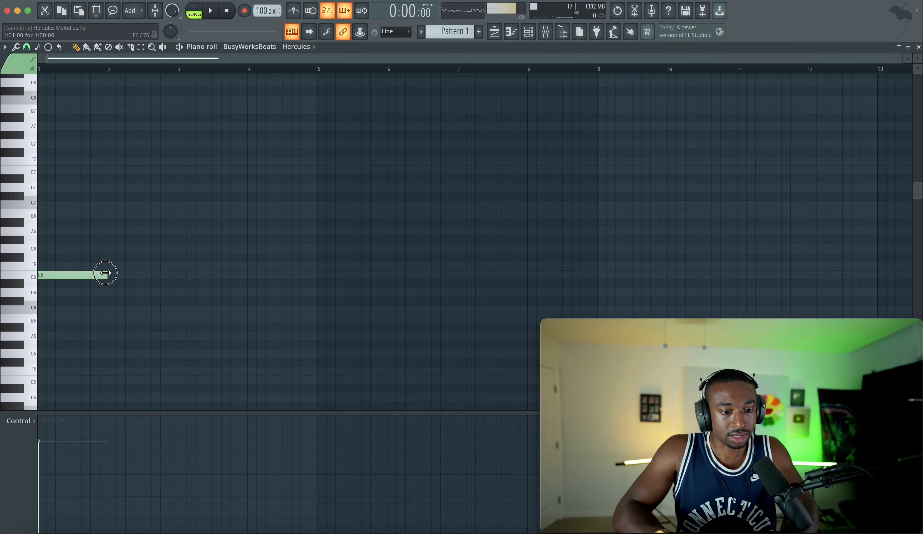
Step: Lengthen the E6 note to two bars and add a two-bar A5 note at bar 3
{"action": "left_click_drag", "start_coordinate": [104, 274], "coordinate": [178, 275]}
{"action": "mouse_move", "coordinate": [180, 325]}
{"action": "left_mouse_down"}
{"action": "mouse_move", "coordinate": [174, 347]}
{"action": "mouse_move", "coordinate": [179, 335]}
{"action": "left_mouse_up"}
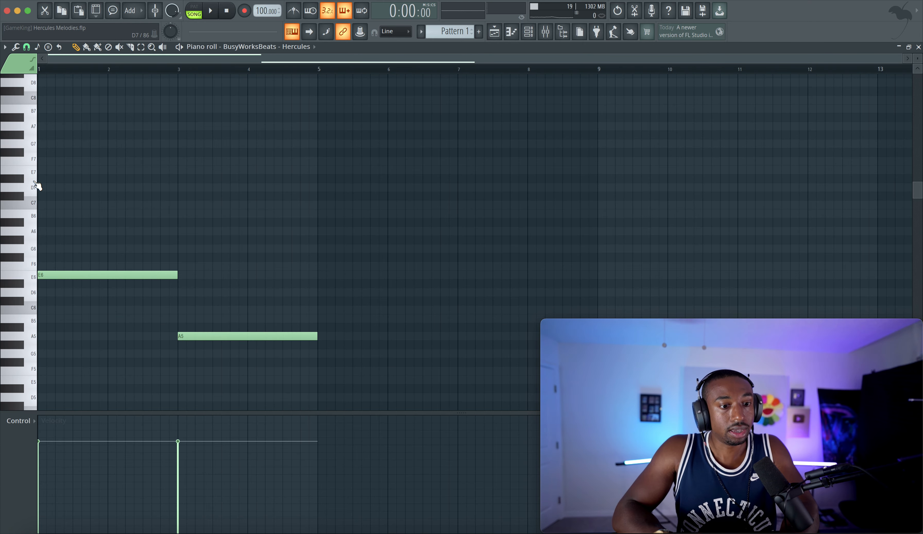
Step: Start a melody with one-beat notes, E7 at bar 1 and G7 on beat 3 of that bar, and play the pattern
{"action": "left_click", "coordinate": [44, 170]}
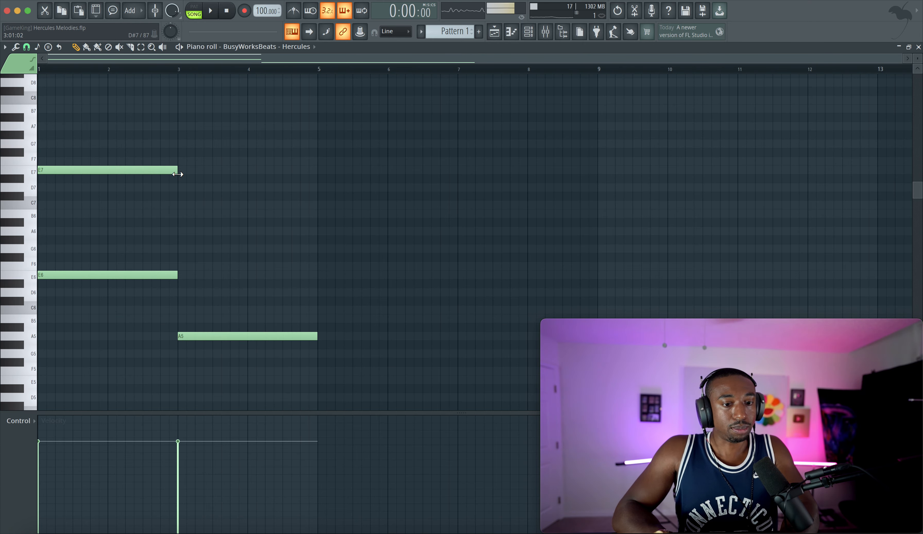
{"action": "left_click_drag", "start_coordinate": [178, 174], "coordinate": [54, 174]}
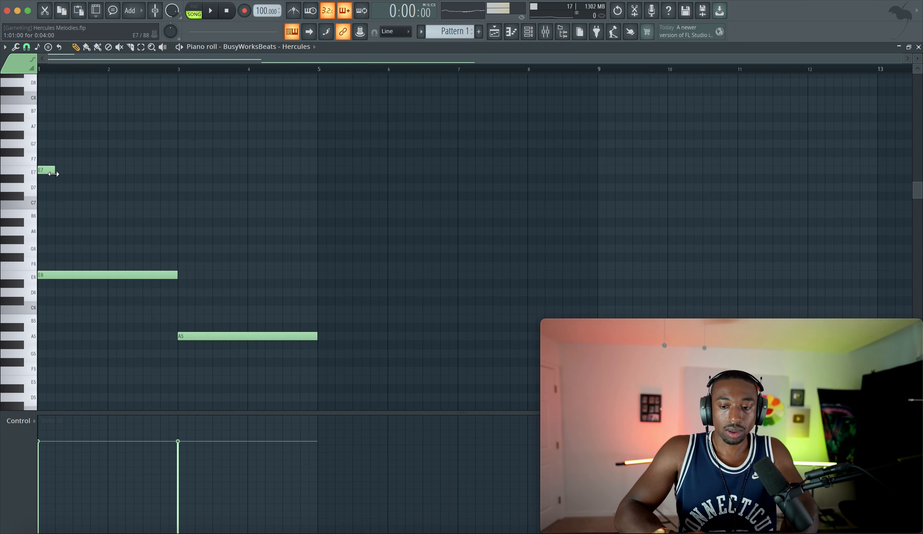
{"action": "scroll", "coordinate": [53, 174], "scroll_direction": "up", "scroll_amount": 1}
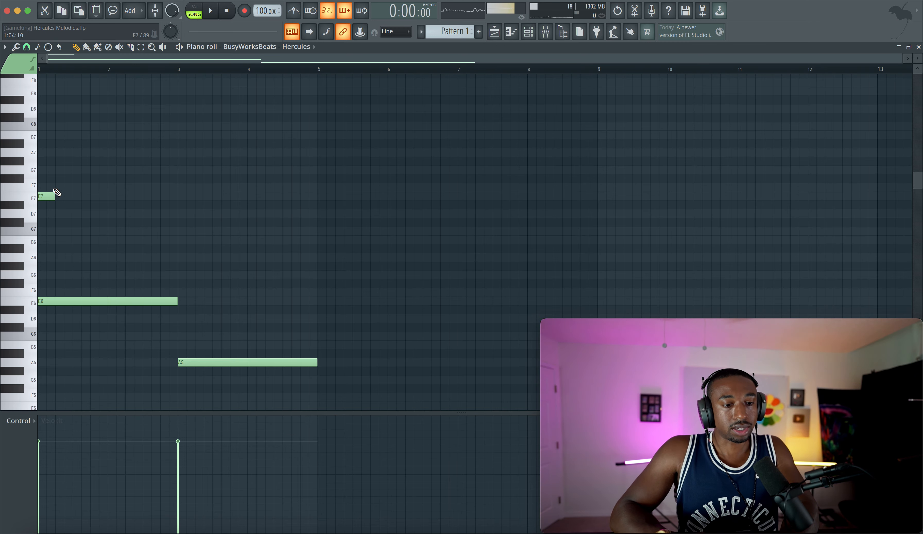
{"action": "left_click", "coordinate": [75, 169]}
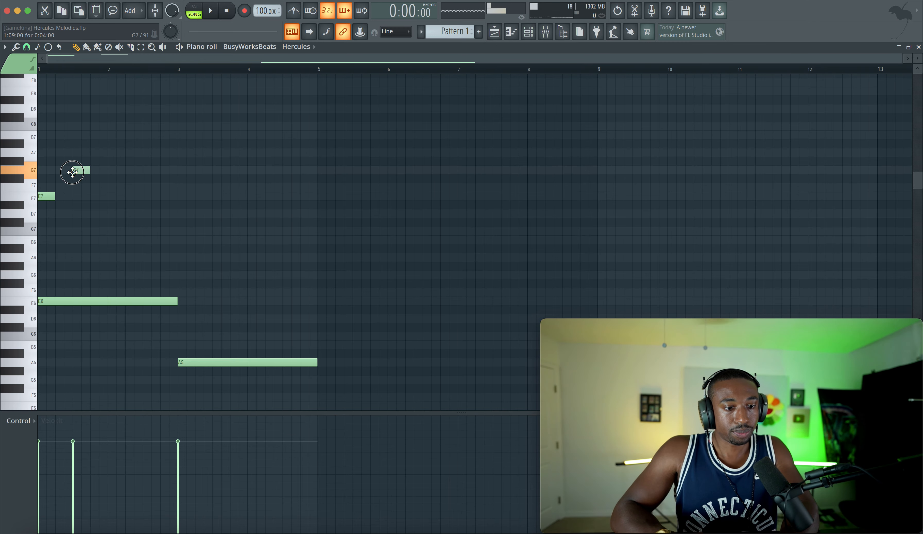
{"action": "key", "text": "space"}
{"action": "key", "text": "l"}
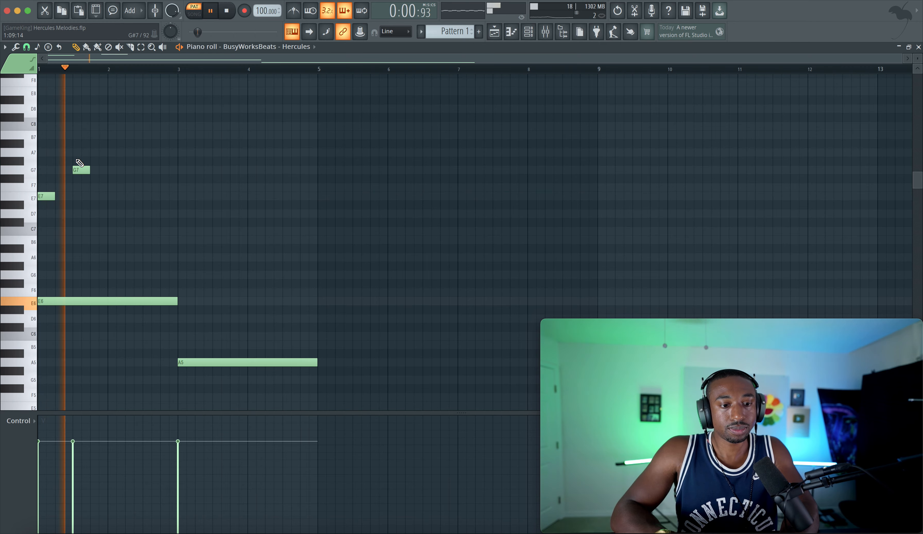
{"action": "key", "text": "space"}
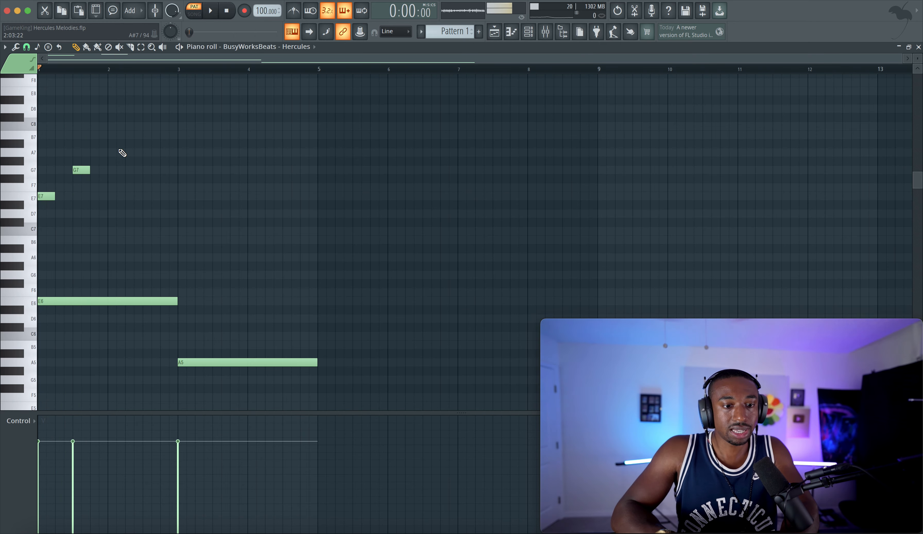
Step: Continue the melody during playback with one-beat notes, A7 at bar 2 and F7 on beat 3 of that bar
{"action": "key", "text": "space"}
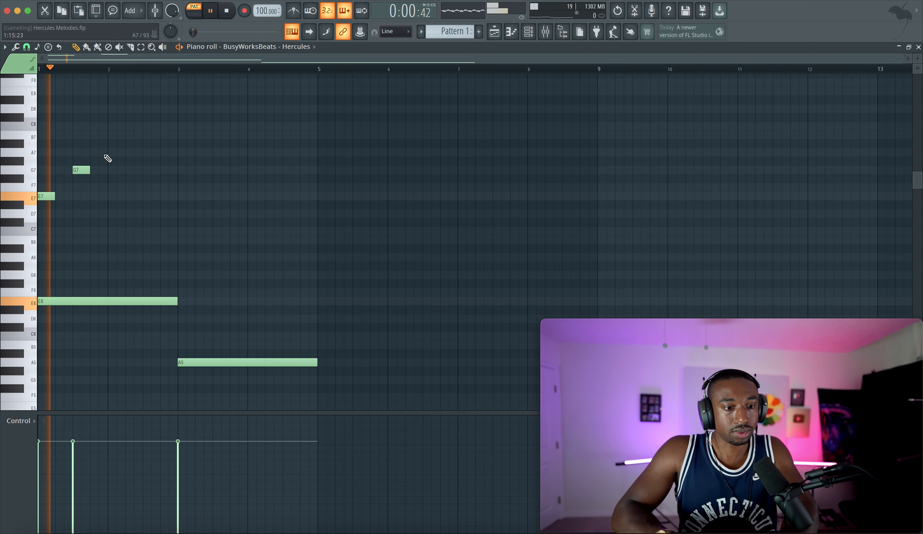
{"action": "left_click", "coordinate": [108, 152]}
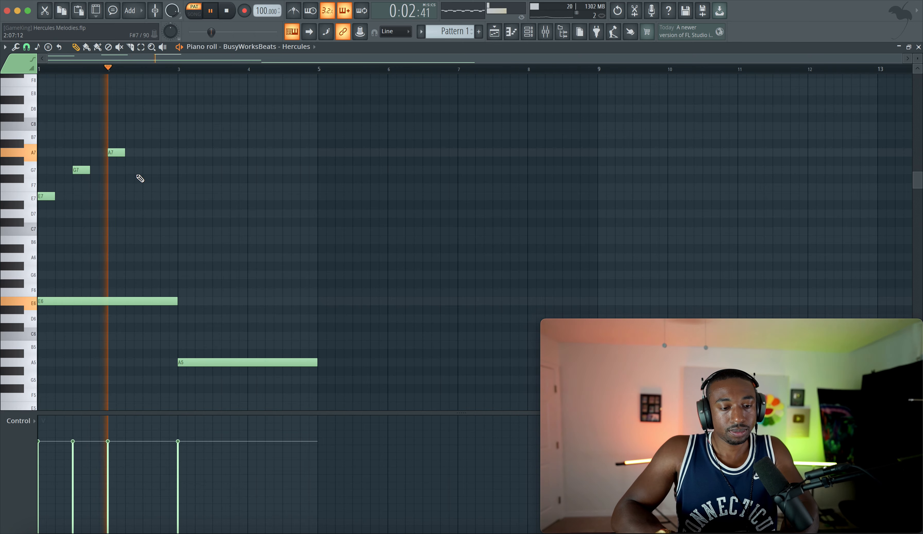
{"action": "key", "text": "space"}
{"action": "left_click", "coordinate": [144, 188]}
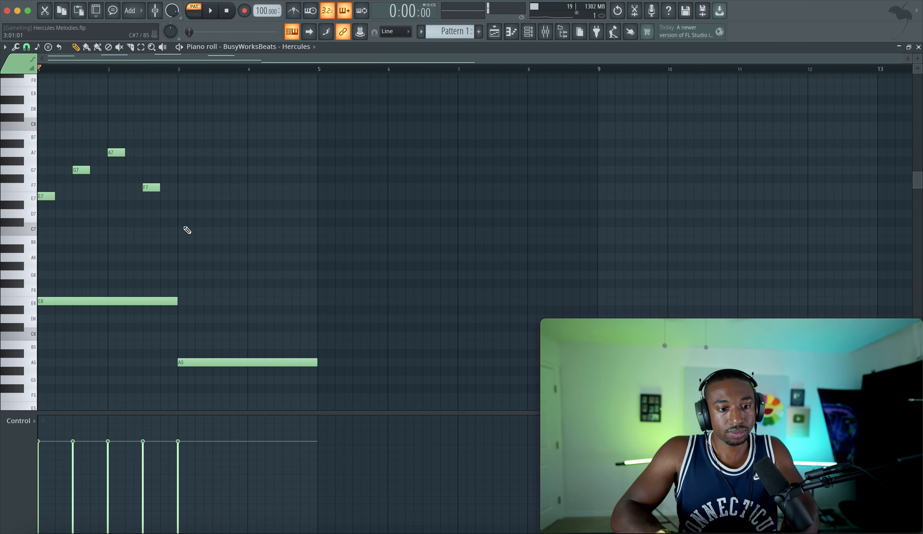
Step: Duplicate the four short melody notes to bars 3 and 4 and play the pattern
{"action": "left_click_drag", "start_coordinate": [189, 235], "coordinate": [9, 106]}
{"action": "left_click_drag", "start_coordinate": [40, 196], "coordinate": [184, 190]}
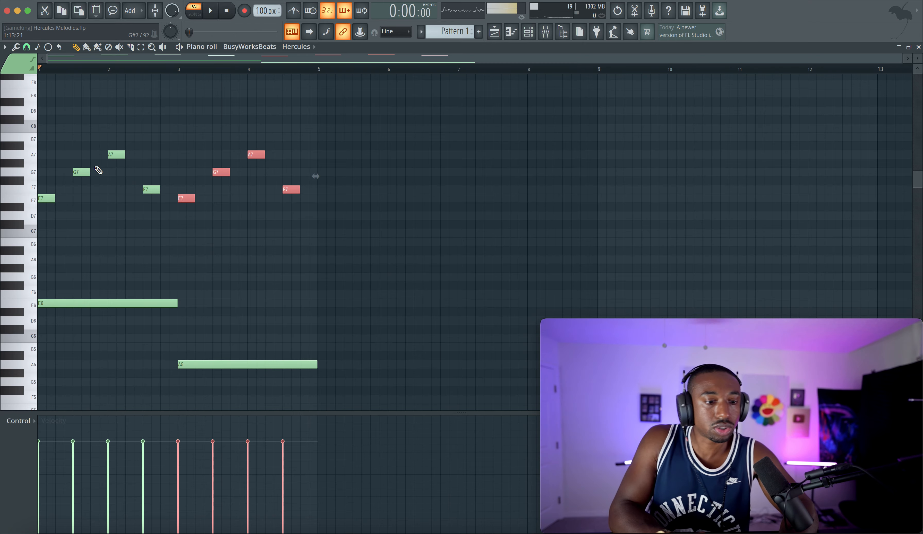
{"action": "right_click", "coordinate": [96, 208]}
{"action": "key", "text": "space"}
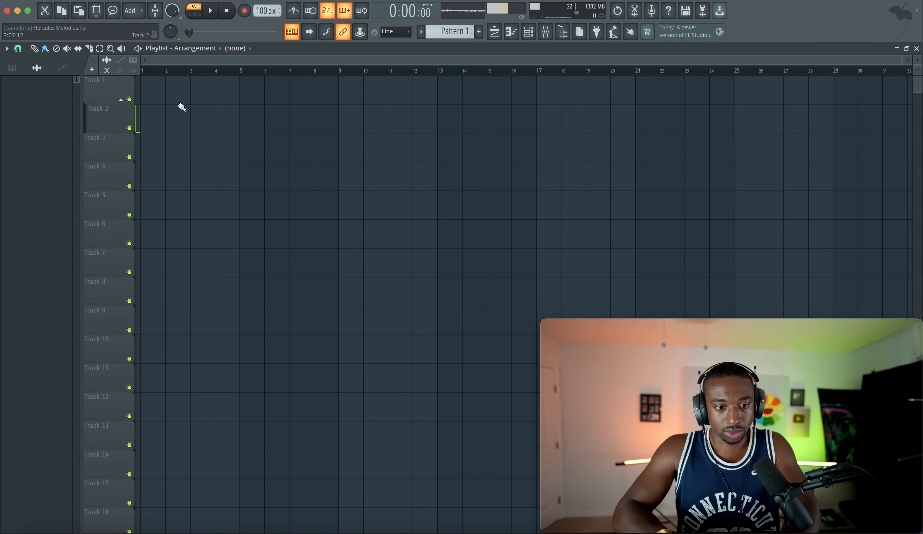
Step: Place Pattern 1 at bar 1 of playlist Track 1 in song mode and consolidate it to WAV from track start with the Cut remainder tail
{"action": "left_click", "coordinate": [157, 96]}
{"action": "left_click", "coordinate": [200, 16]}
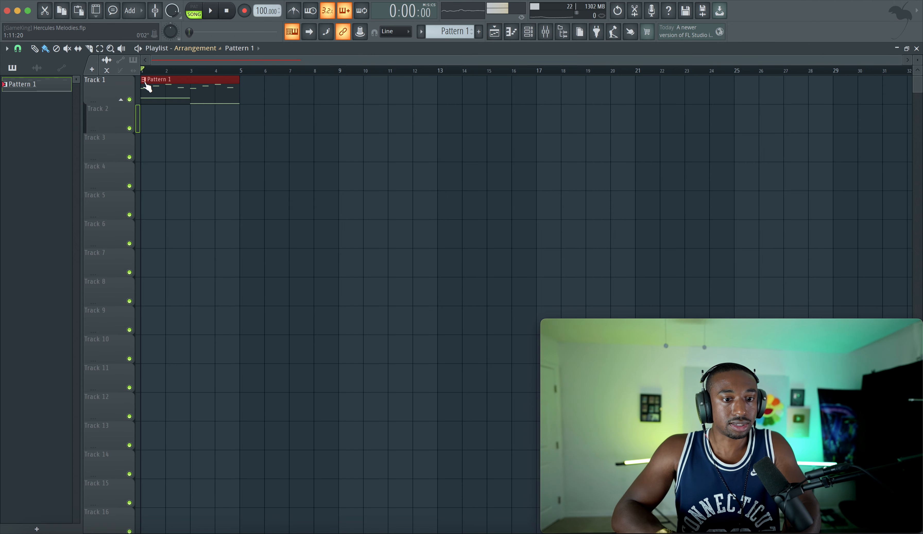
{"action": "right_click", "coordinate": [108, 87]}
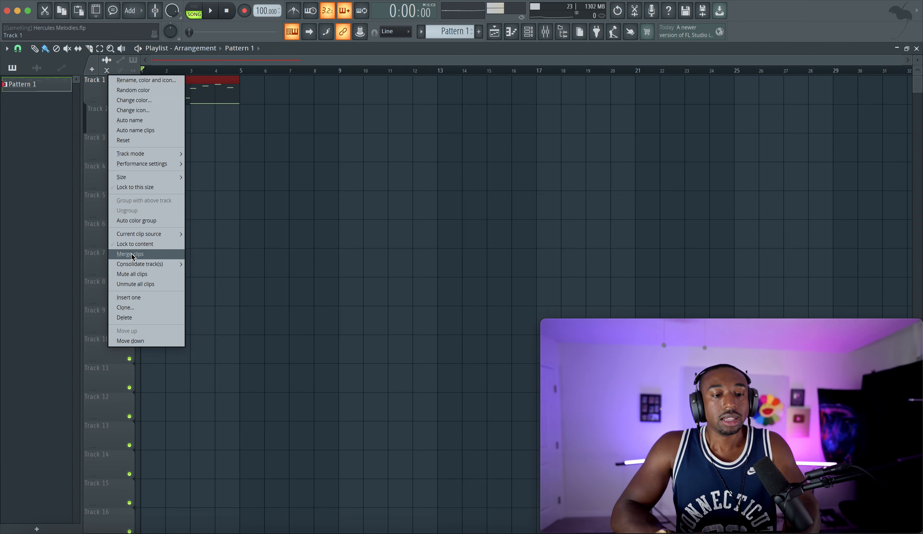
{"action": "mouse_move", "coordinate": [146, 264]}
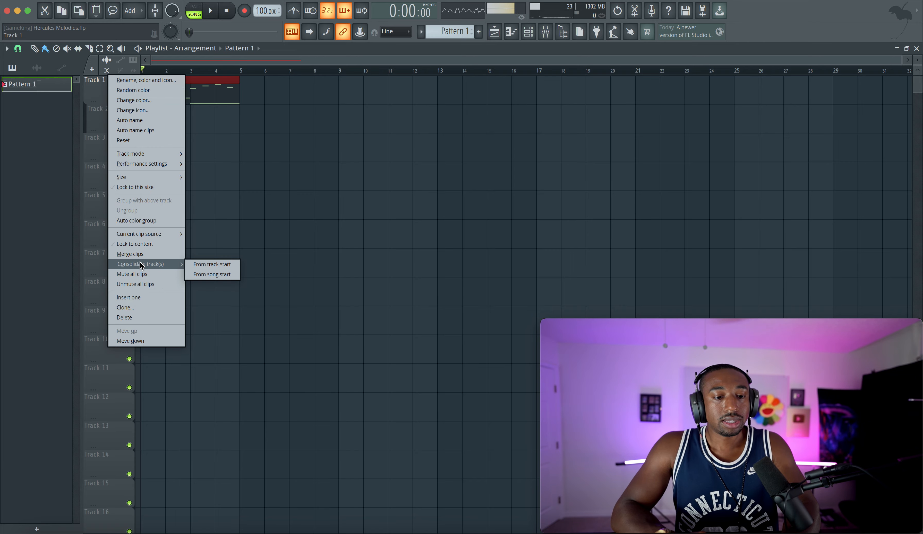
{"action": "left_click", "coordinate": [207, 265]}
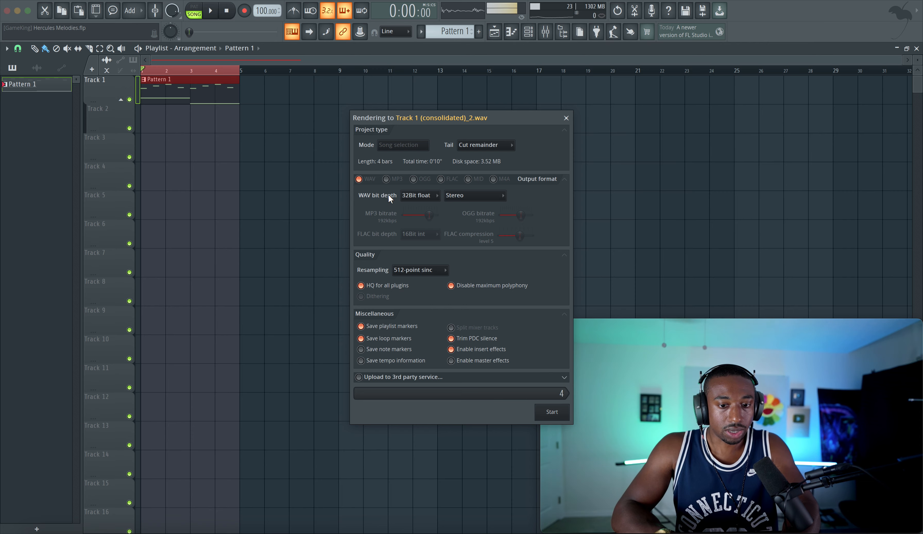
{"action": "left_click", "coordinate": [476, 146]}
{"action": "left_click", "coordinate": [479, 156]}
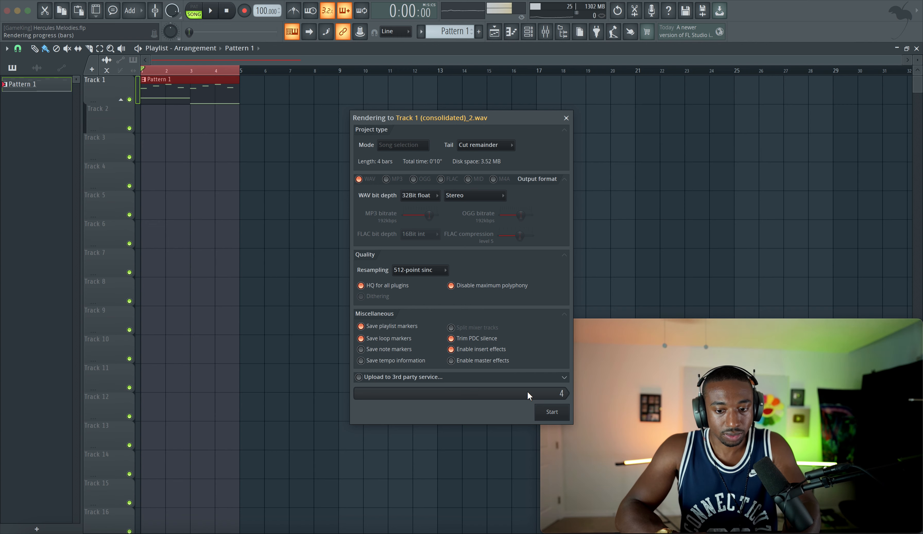
{"action": "left_click", "coordinate": [548, 411]}
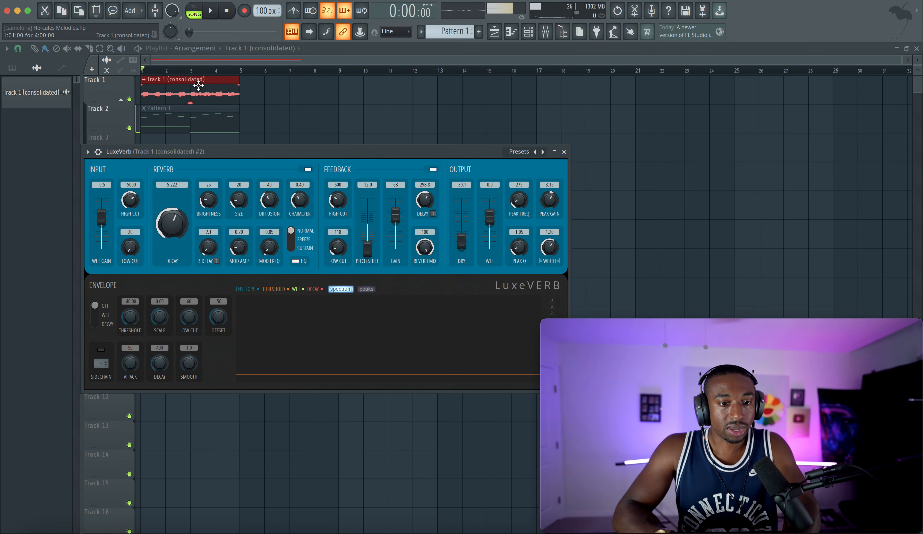
Step: Open the consolidated Track 1 audio clip in a new Fruity Granulizer channel and move its window clear of the playlist's edge
{"action": "double_click", "coordinate": [197, 86]}
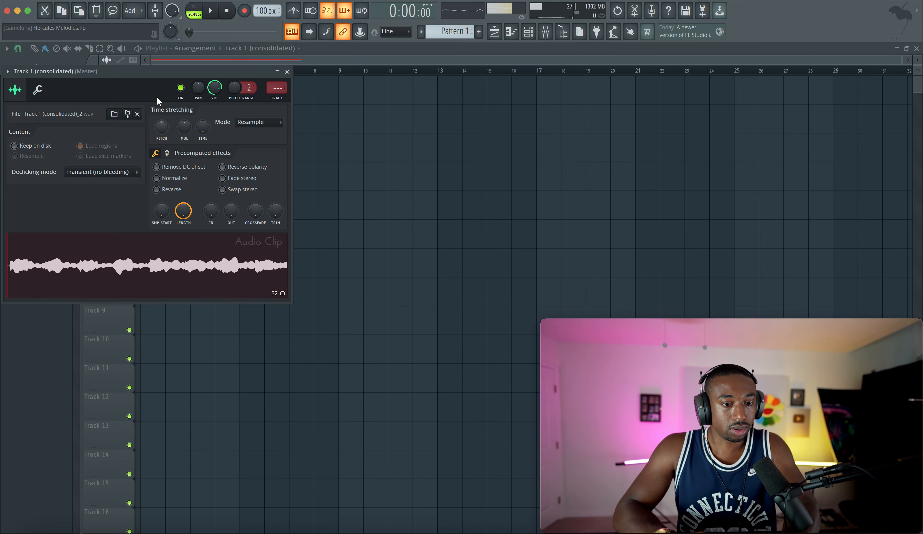
{"action": "left_click_drag", "start_coordinate": [201, 74], "coordinate": [317, 80]}
{"action": "right_click", "coordinate": [202, 252]}
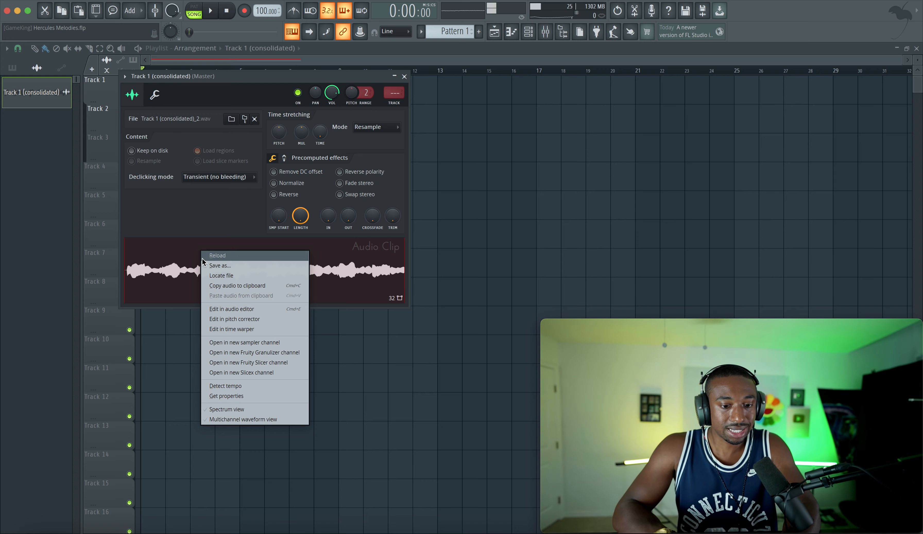
{"action": "left_click", "coordinate": [256, 353]}
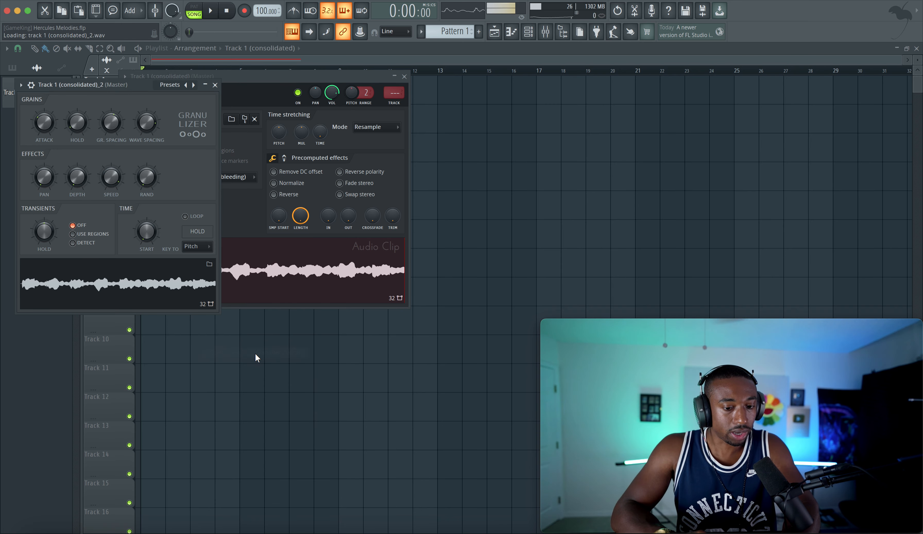
{"action": "left_click_drag", "start_coordinate": [136, 83], "coordinate": [217, 112]}
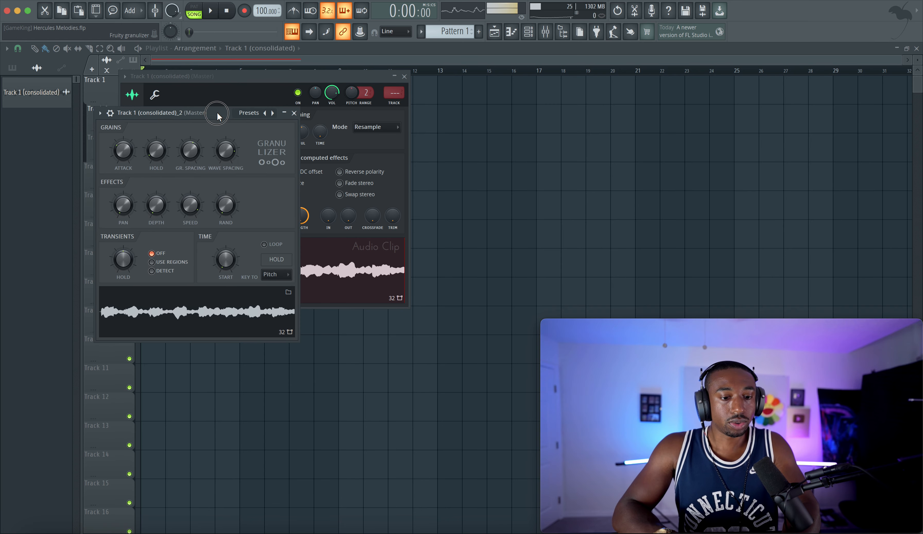
{"action": "left_click_drag", "start_coordinate": [228, 206], "coordinate": [227, 196]}
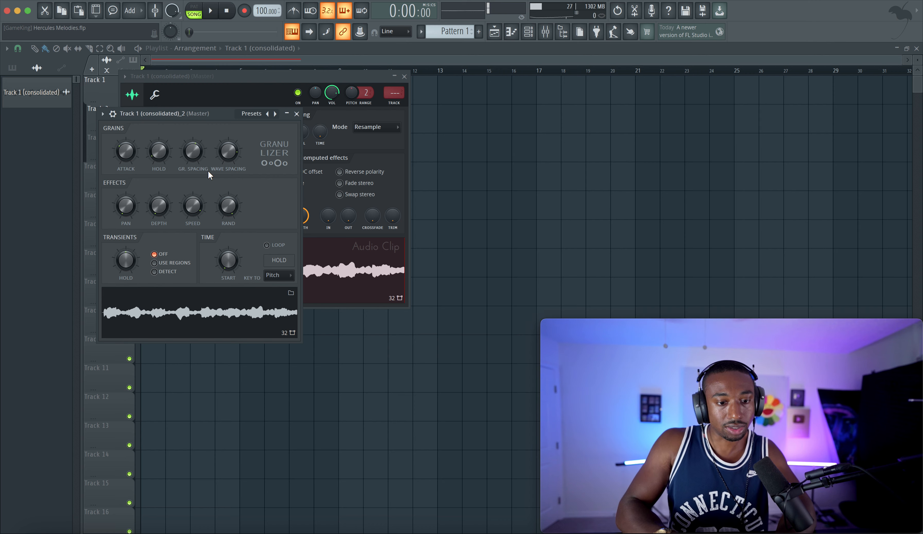
Step: Raise the Granulizer's grain hold time and turn on Loop for the sample
{"action": "left_click_drag", "start_coordinate": [158, 151], "coordinate": [159, 132]}
{"action": "left_click", "coordinate": [272, 246]}
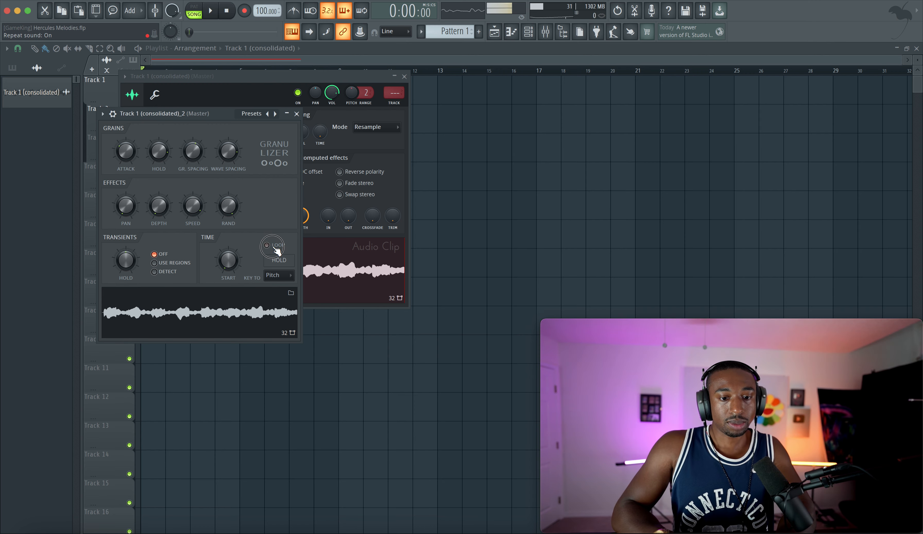
{"action": "left_click", "coordinate": [280, 259]}
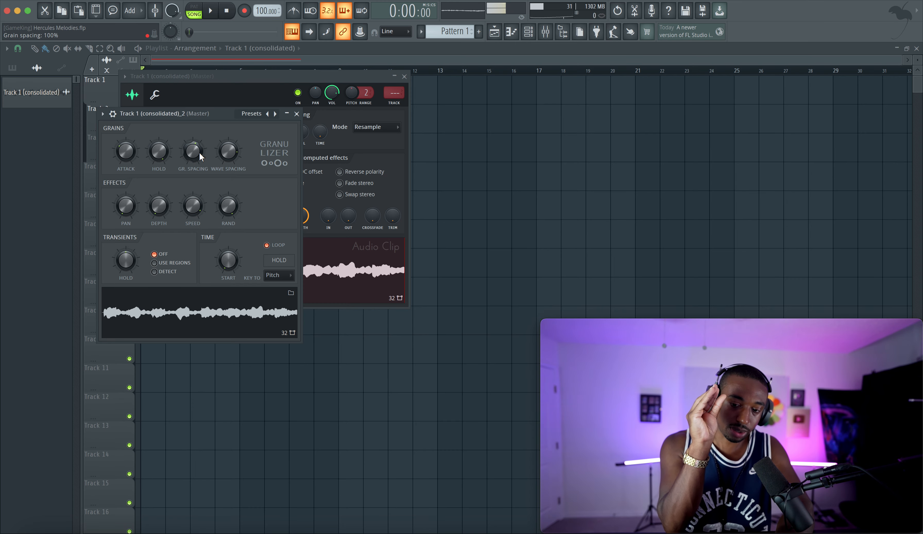
Step: Reduce the Granulizer's grain spacing to around 68% and fine-tune it while auditioning the A5 note
{"action": "key", "text": "space"}
{"action": "mouse_move", "coordinate": [199, 154]}
{"action": "left_mouse_down"}
{"action": "mouse_move", "coordinate": [199, 162]}
{"action": "mouse_move", "coordinate": [195, 136]}
{"action": "mouse_move", "coordinate": [196, 156]}
{"action": "left_mouse_up"}
{"action": "key", "text": "space"}
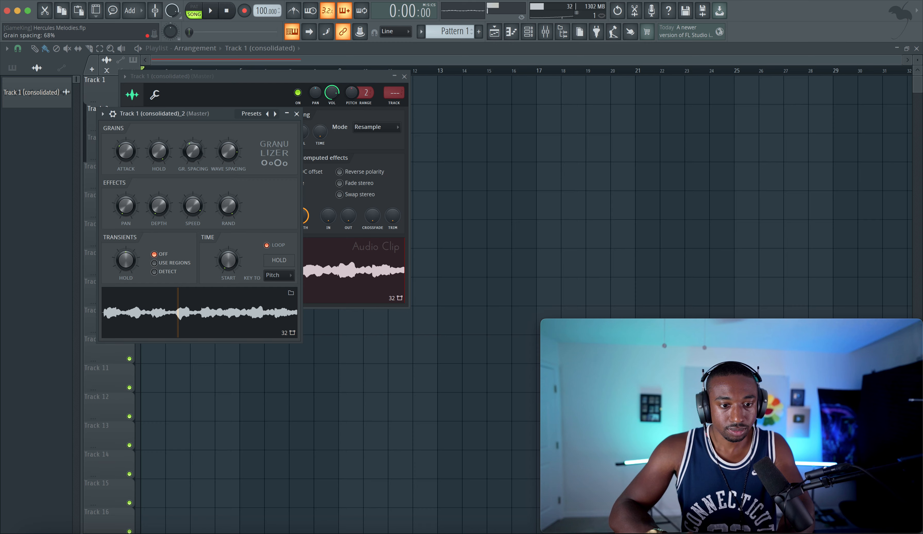
{"action": "key", "text": "y"}
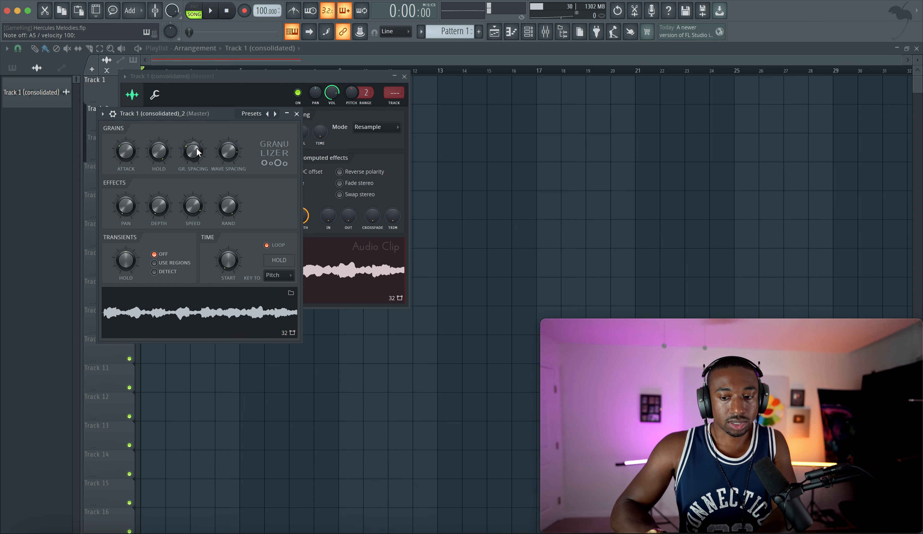
{"action": "key", "text": "y"}
{"action": "left_click_drag", "start_coordinate": [196, 149], "coordinate": [197, 147]}
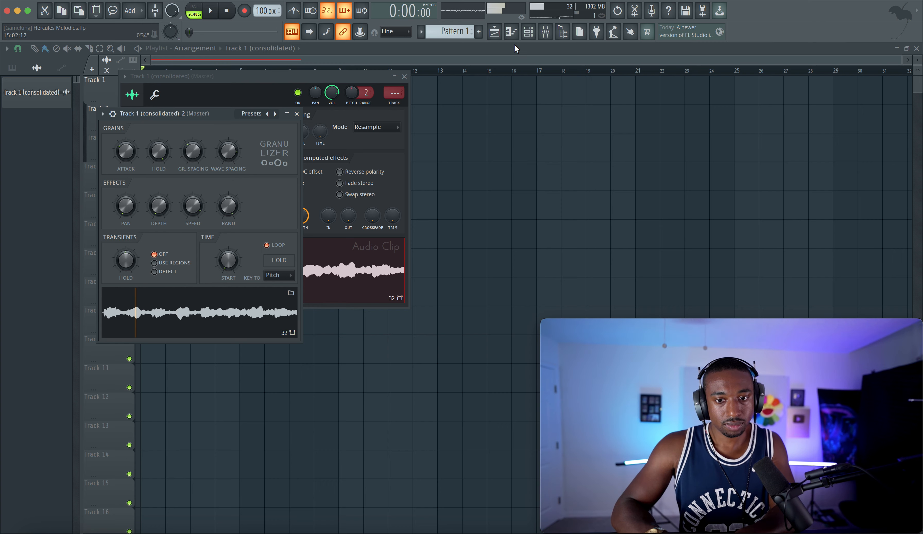
Step: Audition A5 again while trying different grain hold times, leaving the hold at about 500 ms
{"action": "key", "text": "y"}
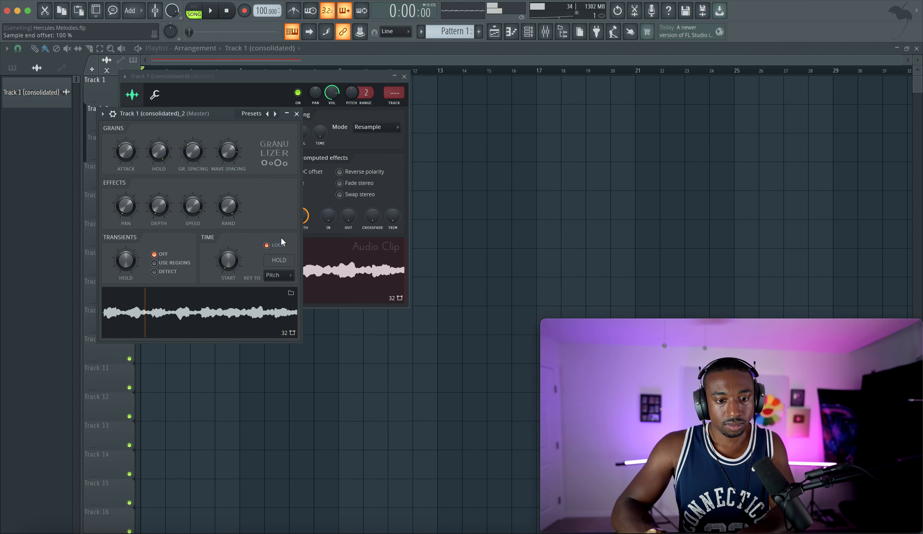
{"action": "left_click_drag", "start_coordinate": [172, 158], "coordinate": [171, 182]}
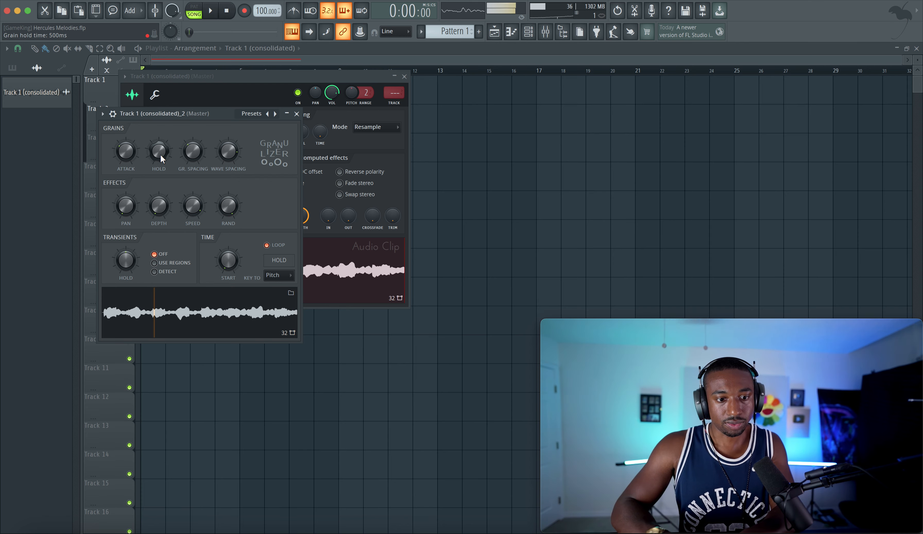
{"action": "left_click_drag", "start_coordinate": [159, 151], "coordinate": [158, 158]}
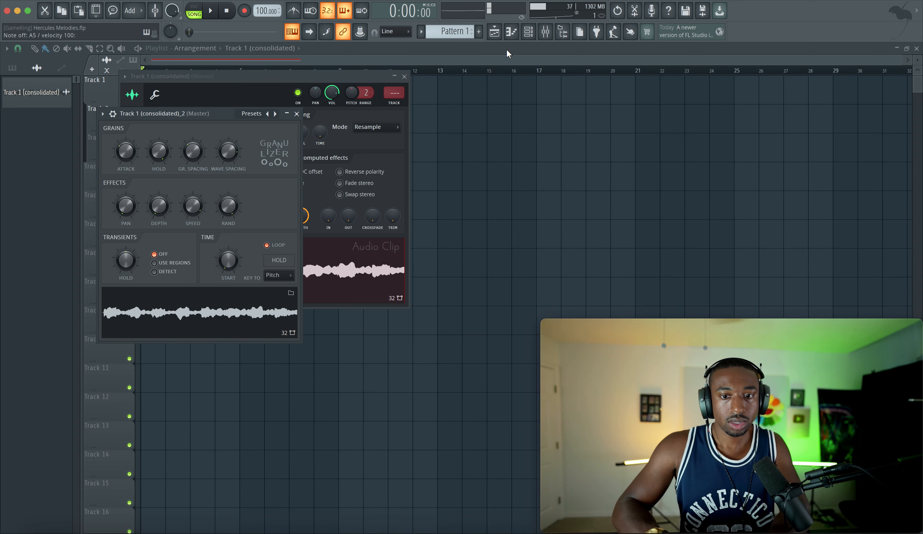
Step: Switch to the empty Pattern 2 and route the Track 1 (consolidated)_2 Granulizer channel to mixer track 2
{"action": "left_click", "coordinate": [528, 31]}
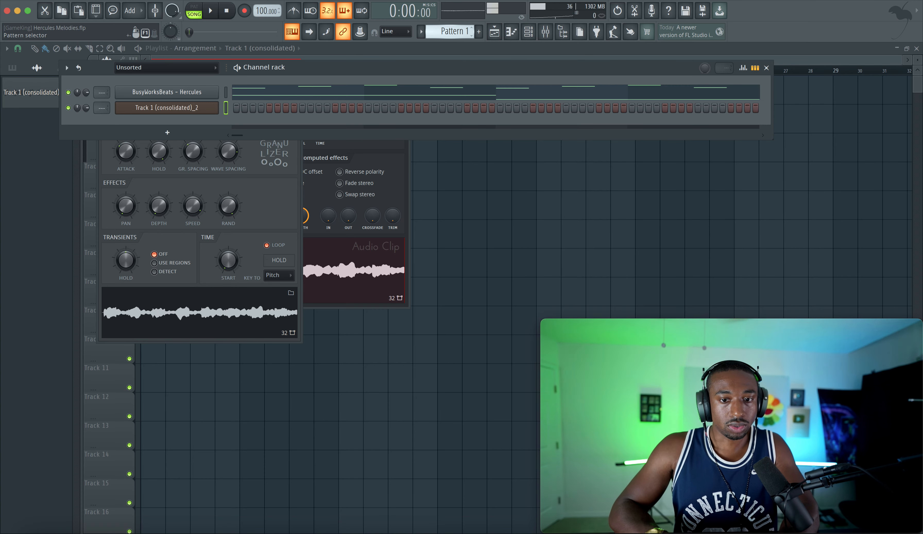
{"action": "left_click_drag", "start_coordinate": [465, 32], "coordinate": [465, 29]}
{"action": "left_click", "coordinate": [546, 32]}
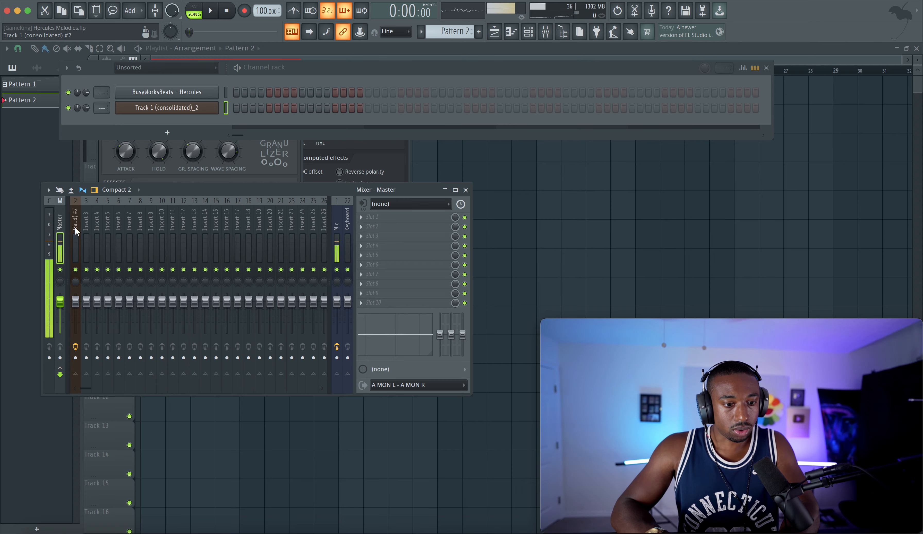
{"action": "left_click", "coordinate": [134, 117]}
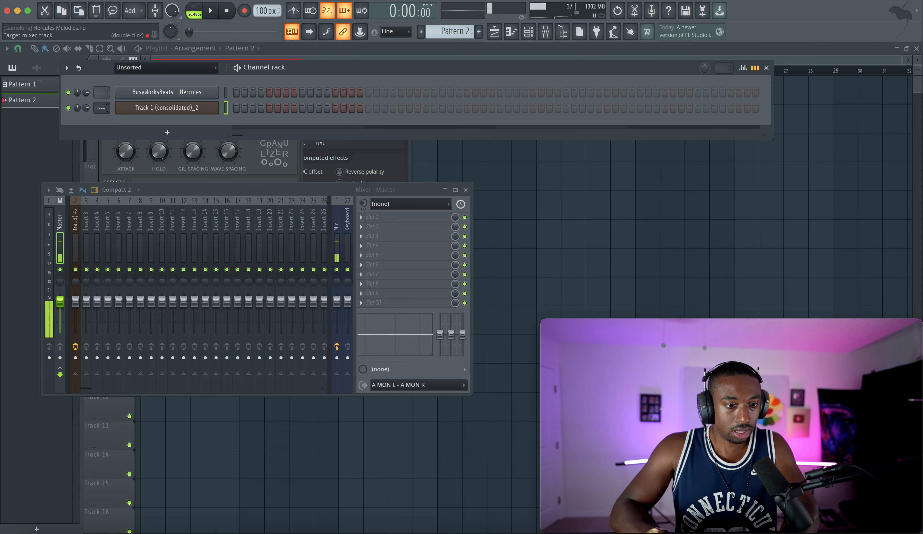
{"action": "left_click_drag", "start_coordinate": [102, 109], "coordinate": [102, 105]}
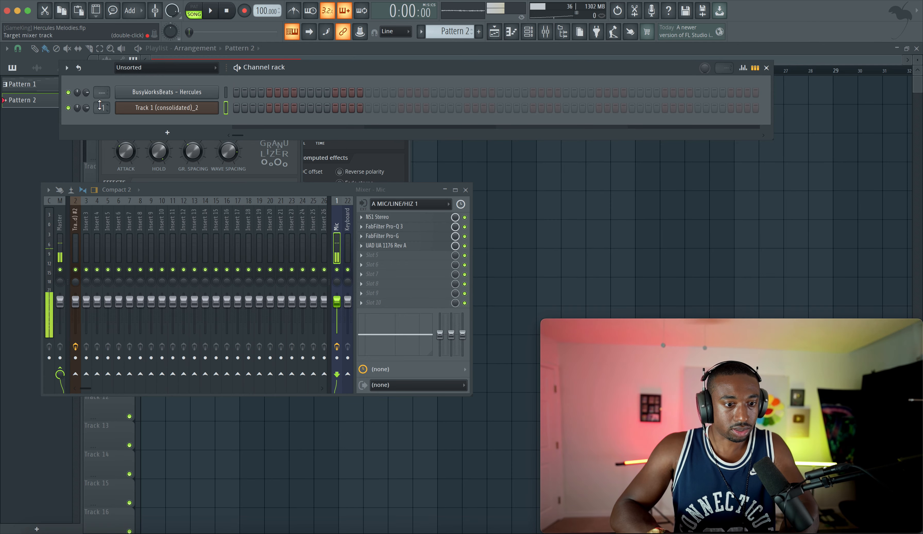
{"action": "left_click", "coordinate": [81, 214]}
Step: Add LuxeVerb to mixer track 2 with feedback pitch shift at -12 semitones, dry level at -60 dB and decay at about 5.8
{"action": "left_click", "coordinate": [398, 219]}
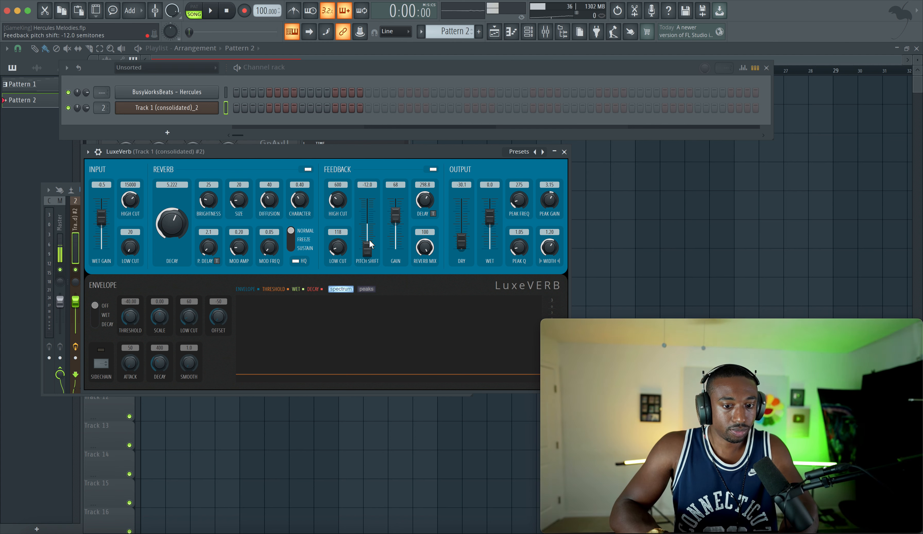
{"action": "left_click_drag", "start_coordinate": [366, 248], "coordinate": [366, 251]}
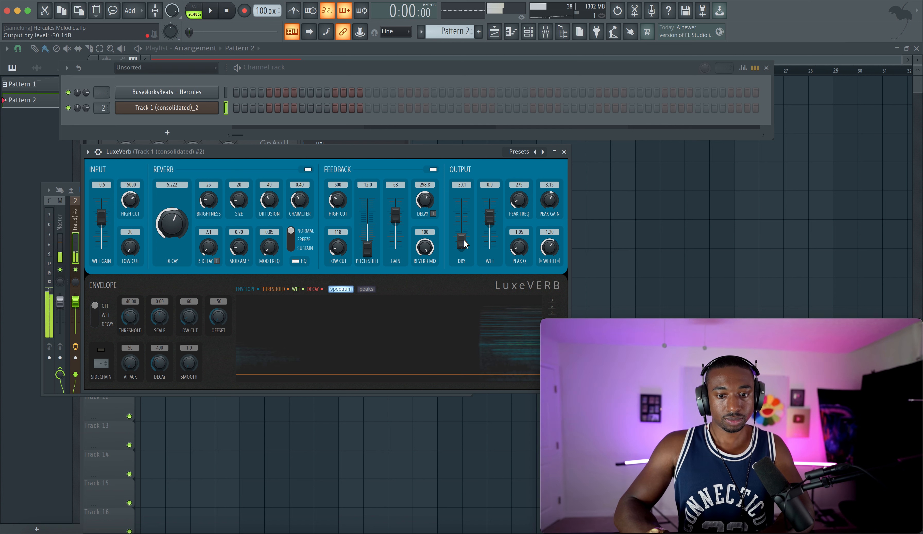
{"action": "left_click_drag", "start_coordinate": [462, 242], "coordinate": [461, 230]}
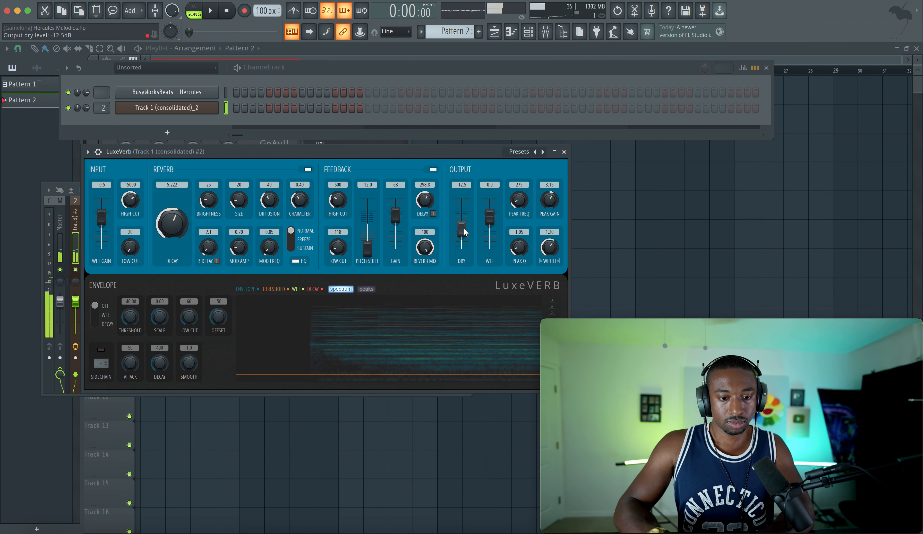
{"action": "left_click_drag", "start_coordinate": [463, 227], "coordinate": [463, 252]}
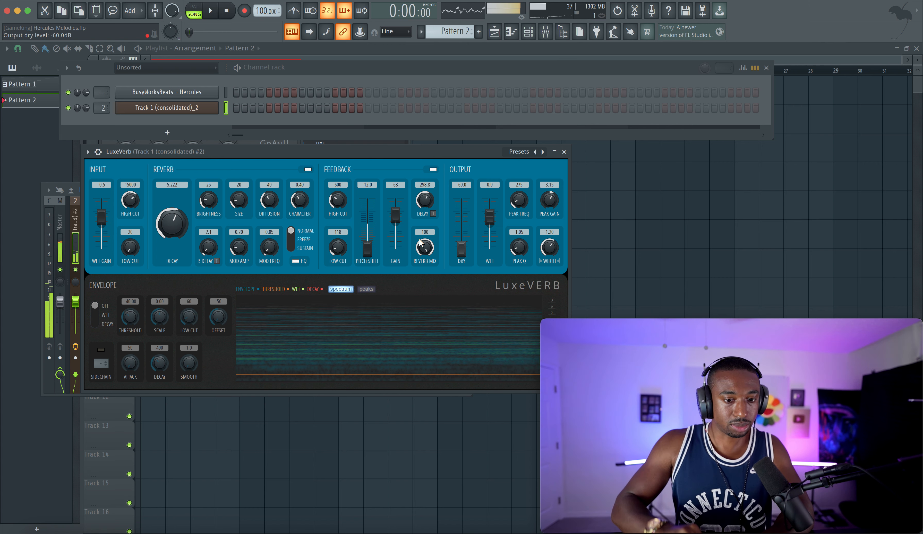
{"action": "left_click_drag", "start_coordinate": [170, 230], "coordinate": [177, 227]}
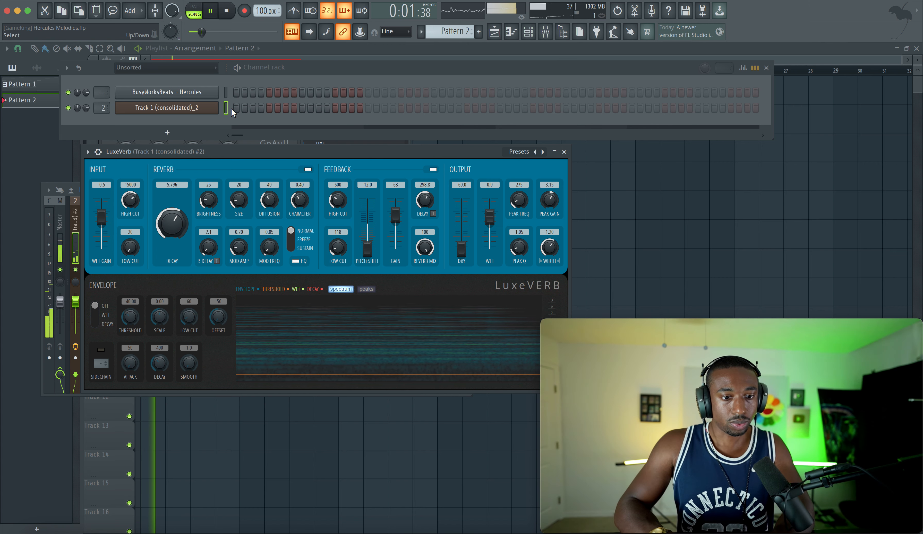
Step: Stop playback, remove the consolidated audio and Pattern 1 clips from the playlist, and turn on the metronome
{"action": "left_click", "coordinate": [226, 10]}
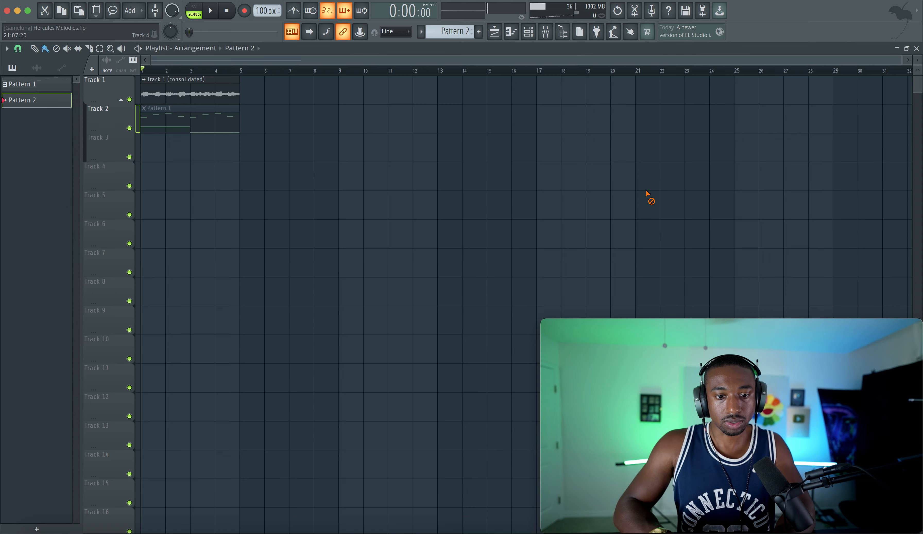
{"action": "left_click", "coordinate": [206, 92]}
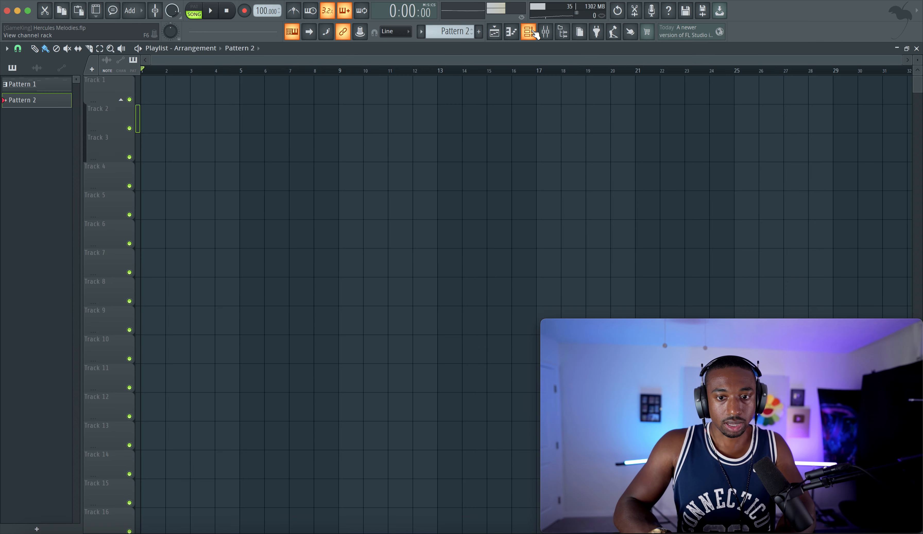
{"action": "left_click", "coordinate": [528, 32]}
{"action": "left_click", "coordinate": [297, 11]}
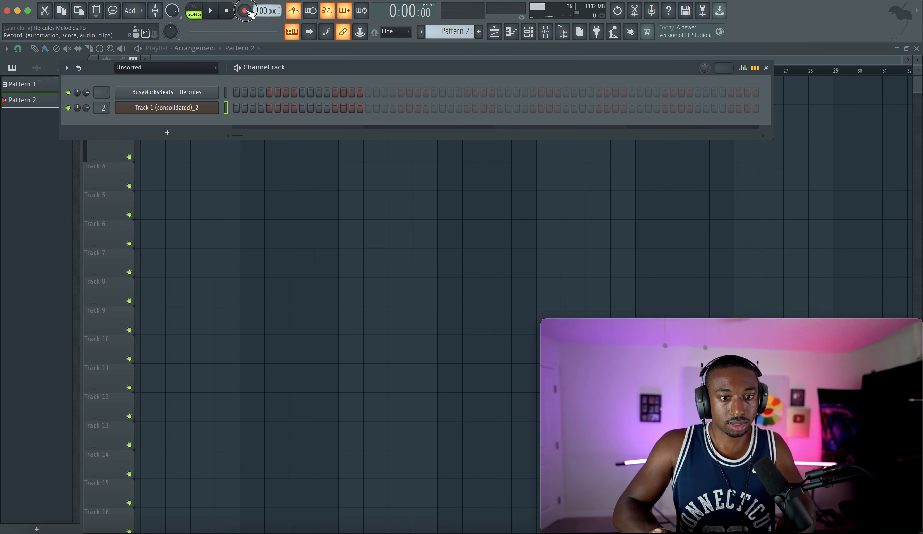
Step: Record a held A5 note on the Granulizer channel as a four-bar Pattern 2 clip on Track 1 and check it in the piano roll
{"action": "left_click", "coordinate": [244, 10]}
{"action": "key", "text": "space"}
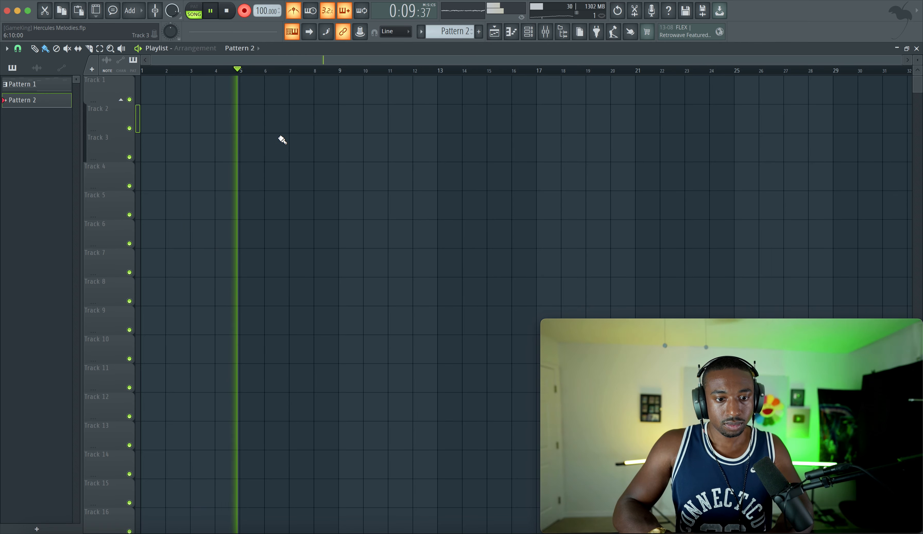
{"action": "key", "text": "space"}
{"action": "double_click", "coordinate": [227, 83]}
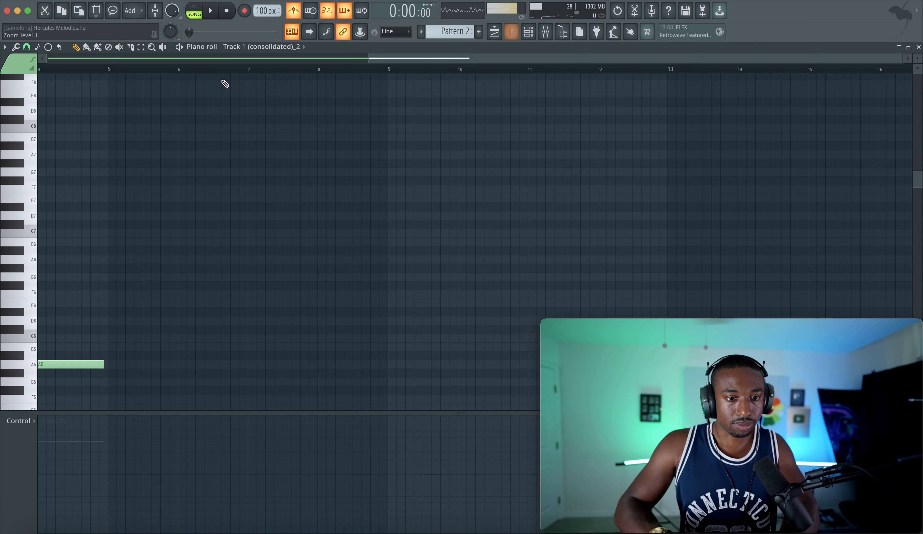
{"action": "left_click", "coordinate": [498, 36]}
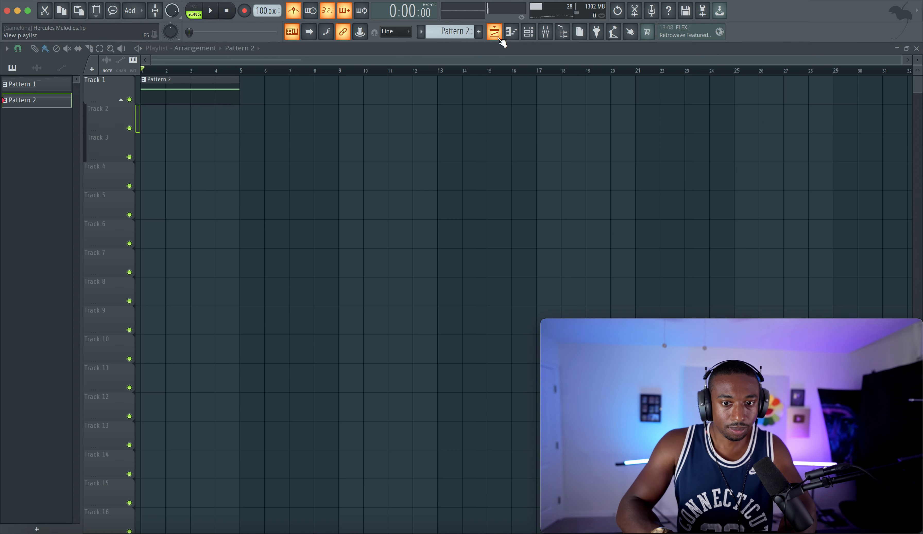
Step: Lower the volume of mixer track 2, turn off the metronome and play the recorded pattern
{"action": "left_click", "coordinate": [546, 36]}
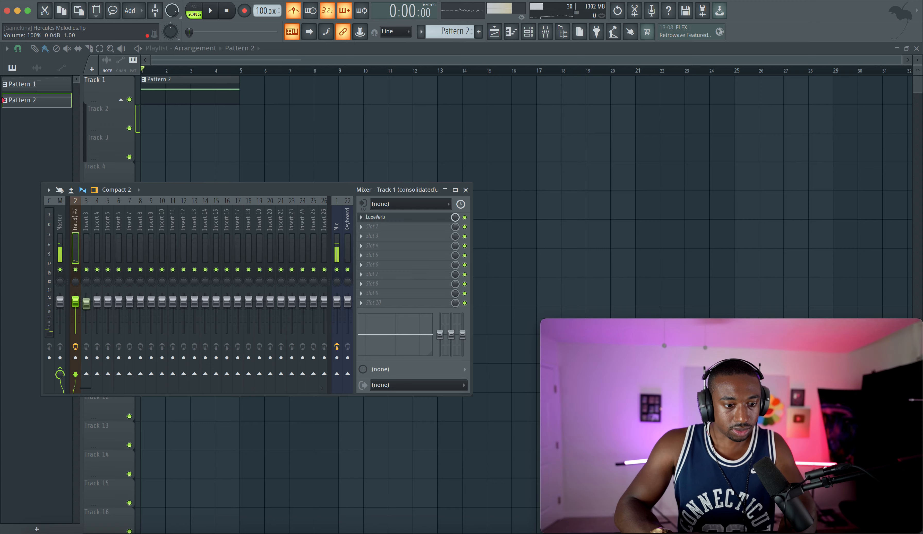
{"action": "key", "text": "space"}
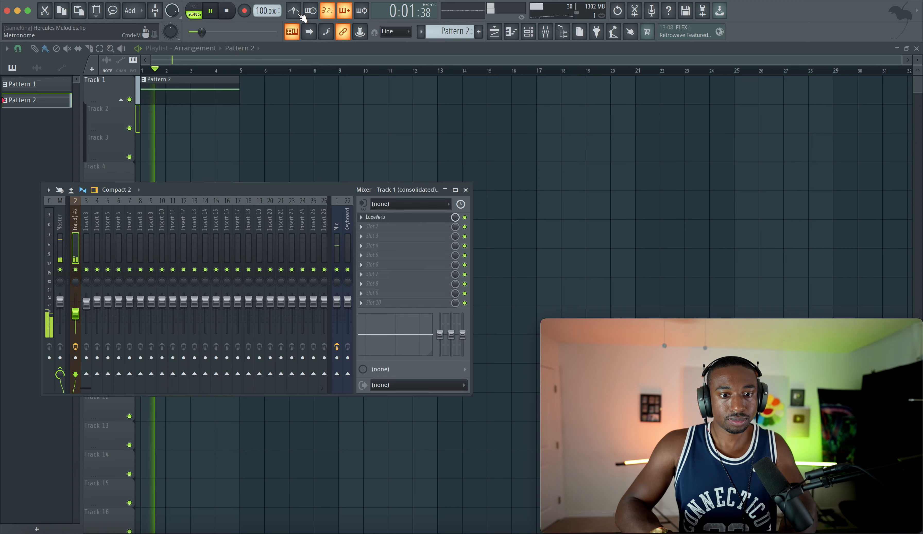
Step: Select a new Pattern 3, route the BusyWorksBeats - Hercules channel to mixer track 3, and stop playback with all windows closed
{"action": "left_click", "coordinate": [528, 32]}
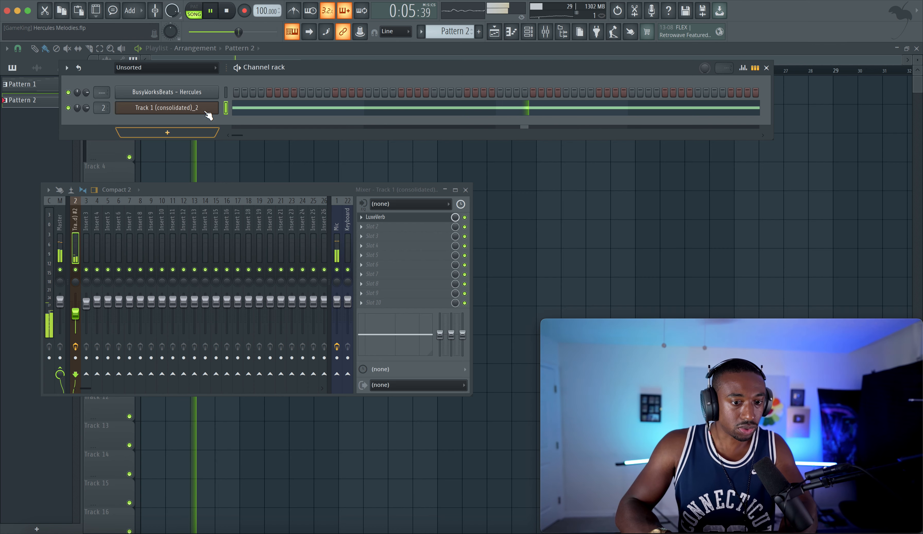
{"action": "left_click", "coordinate": [226, 92]}
{"action": "left_click", "coordinate": [478, 32]}
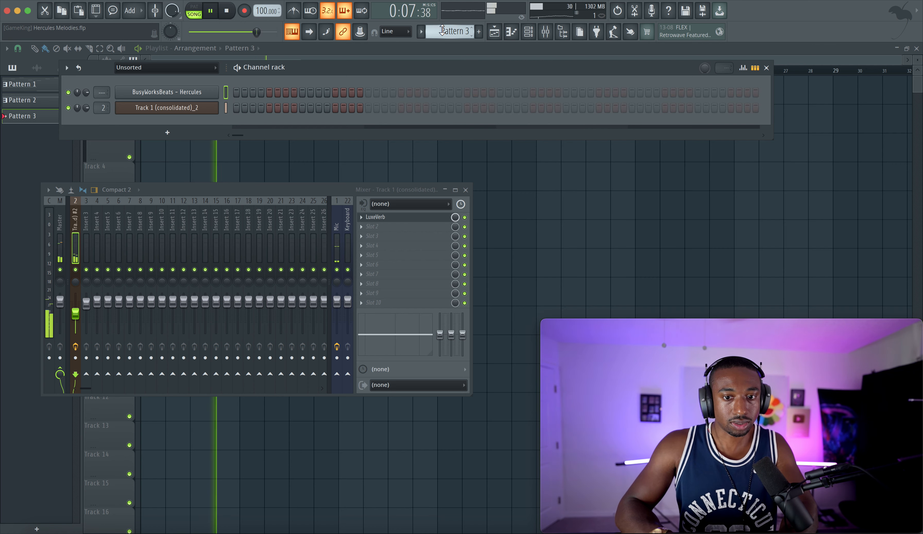
{"action": "key", "text": "ctrl+l"}
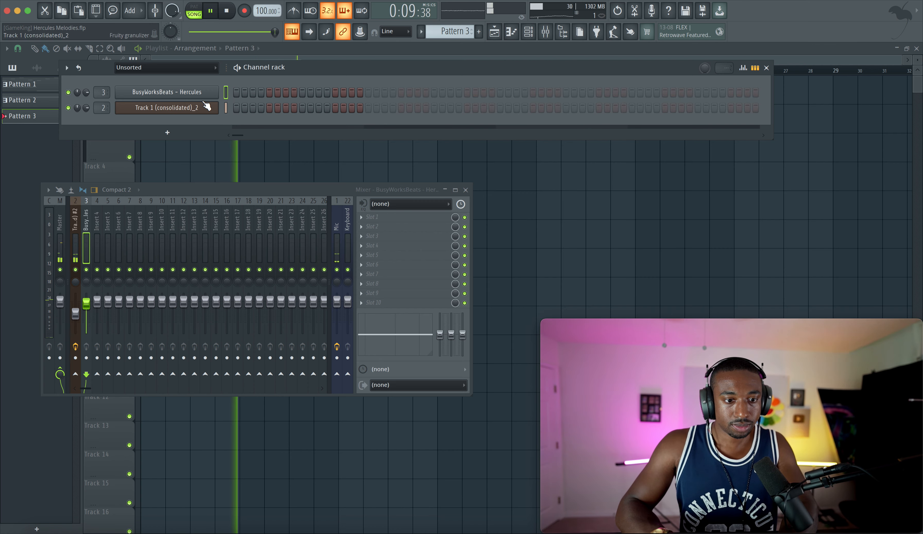
{"action": "key", "text": "space"}
{"action": "key", "text": "F12"}
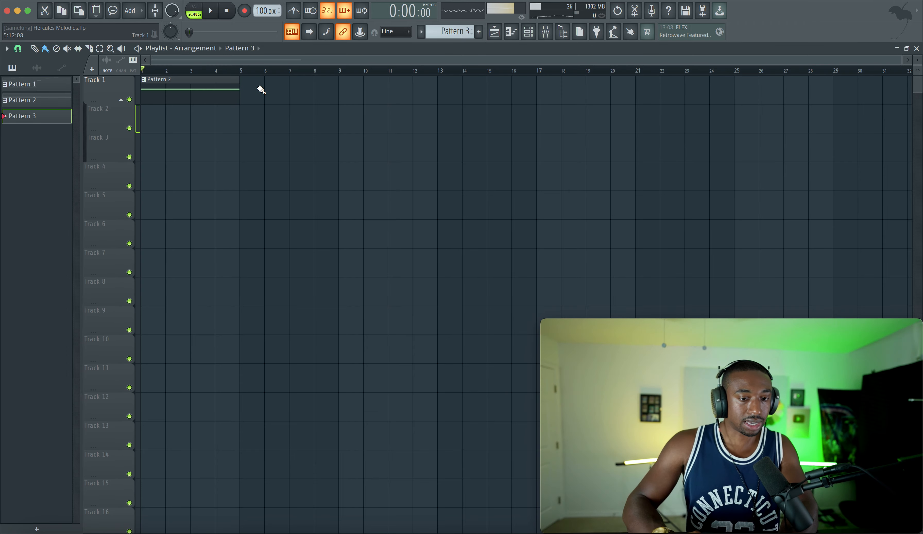
Step: Return to Pattern 1, review the Hercules melody in the piano roll and go back to the playlist
{"action": "left_click", "coordinate": [525, 34]}
{"action": "scroll", "coordinate": [452, 31], "scroll_direction": "up", "scroll_amount": 2}
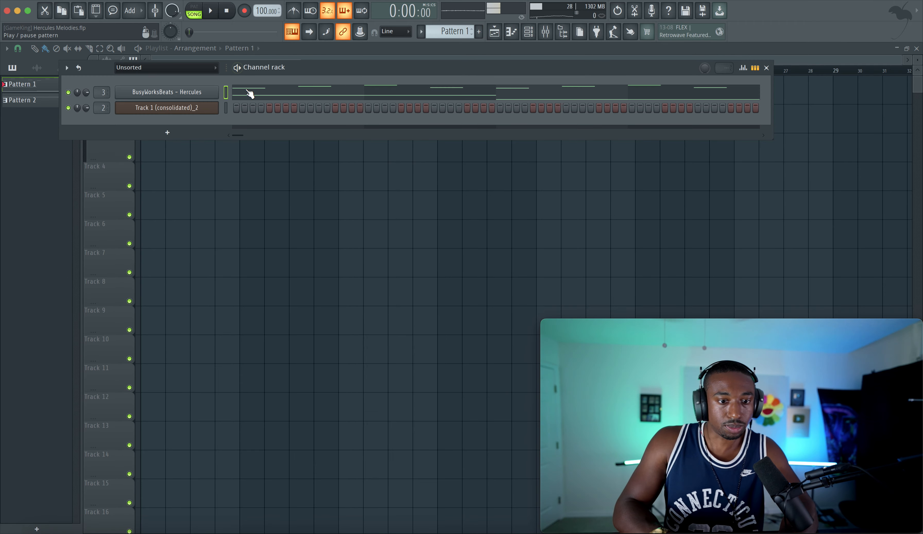
{"action": "left_click", "coordinate": [250, 91]}
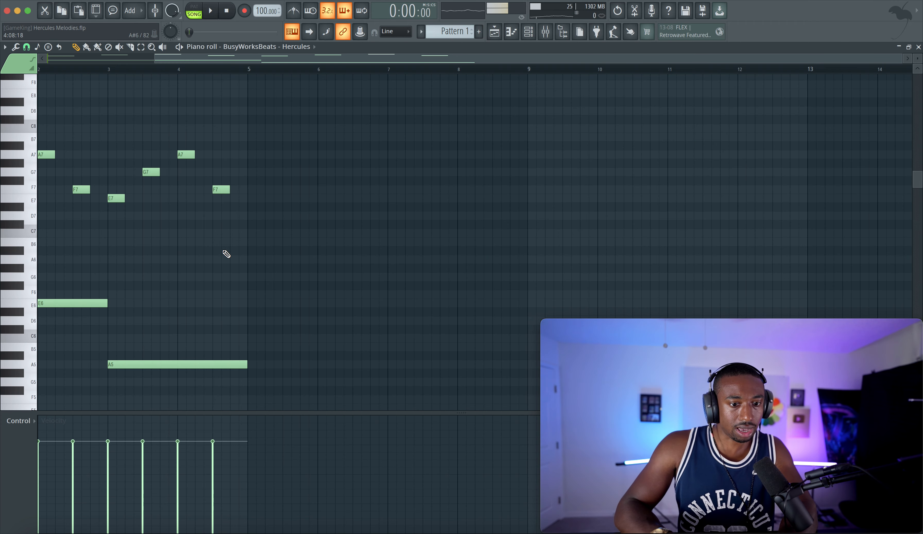
{"action": "left_click", "coordinate": [496, 33]}
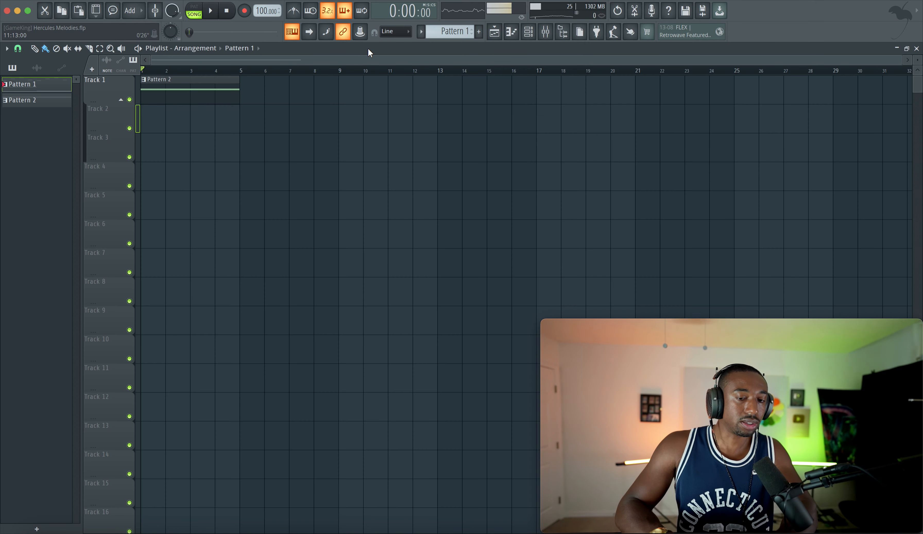
Step: Set the typing keyboard's root note to E and its layout to Other Phrygian
{"action": "right_click", "coordinate": [298, 34]}
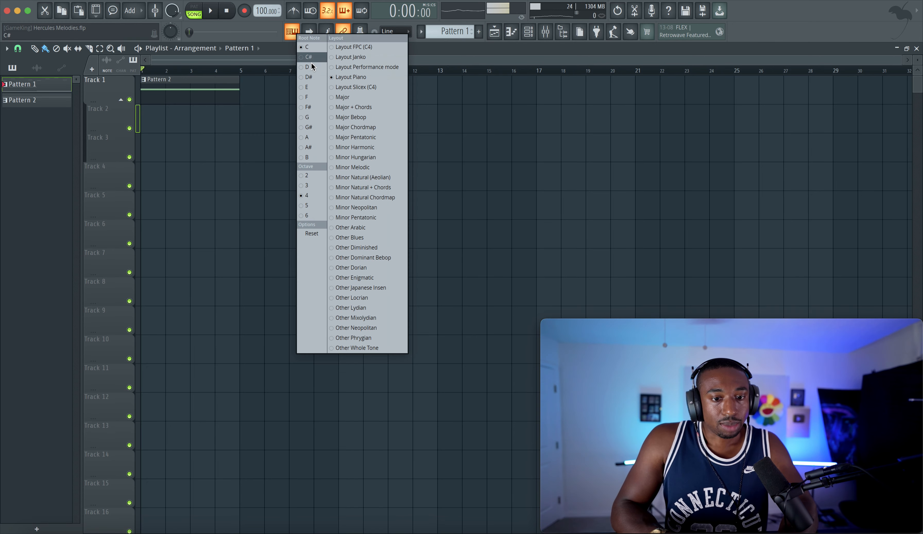
{"action": "left_click", "coordinate": [318, 87]}
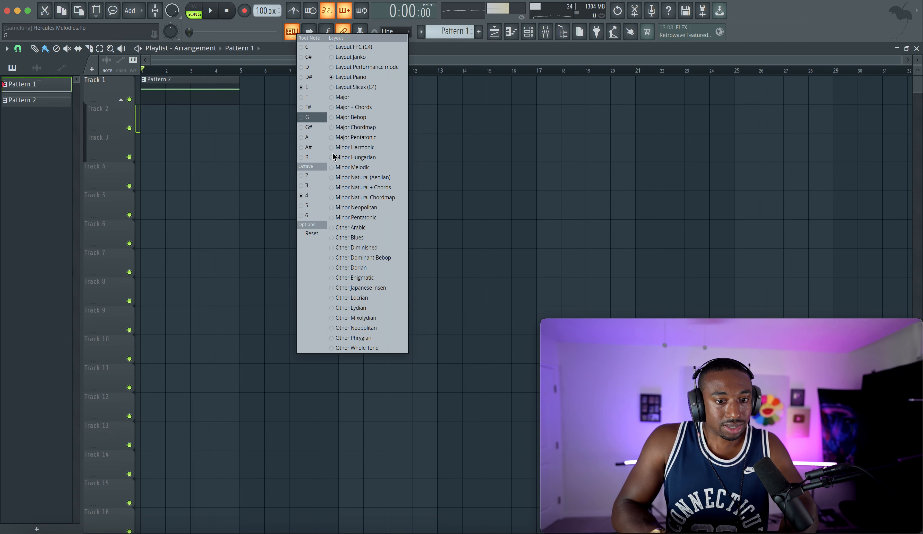
{"action": "left_click", "coordinate": [353, 338]}
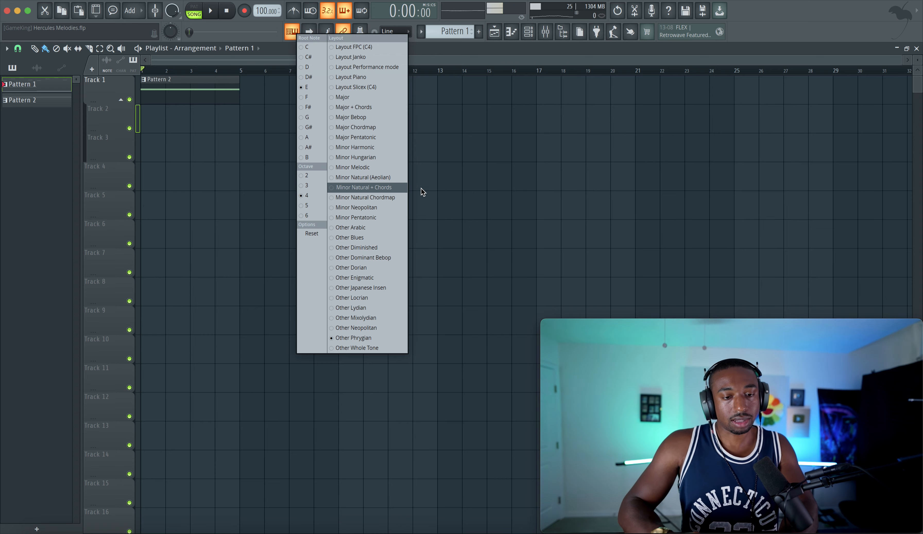
Step: Mute the Mic mixer track and try notes over the playing arrangement with the metronome turned on
{"action": "left_click", "coordinate": [460, 183]}
{"action": "key", "text": "z"}
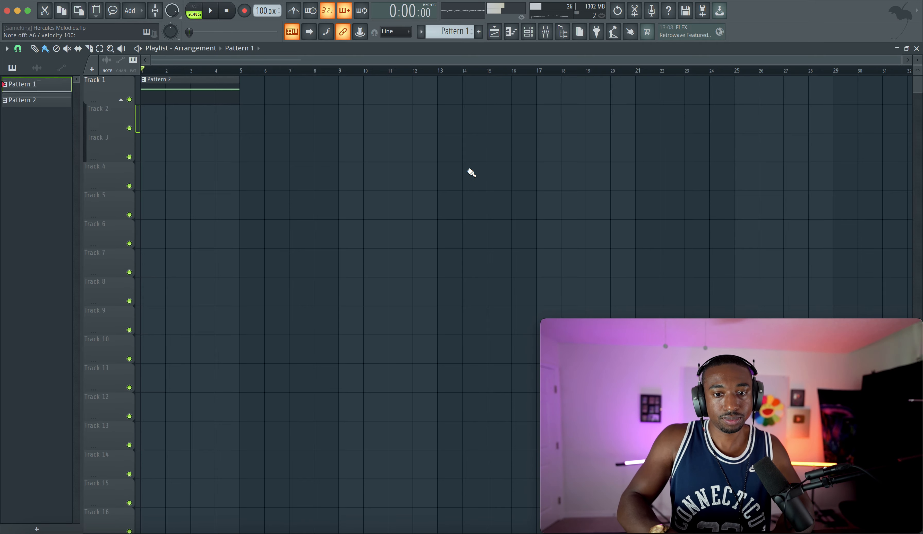
{"action": "left_click", "coordinate": [538, 31]}
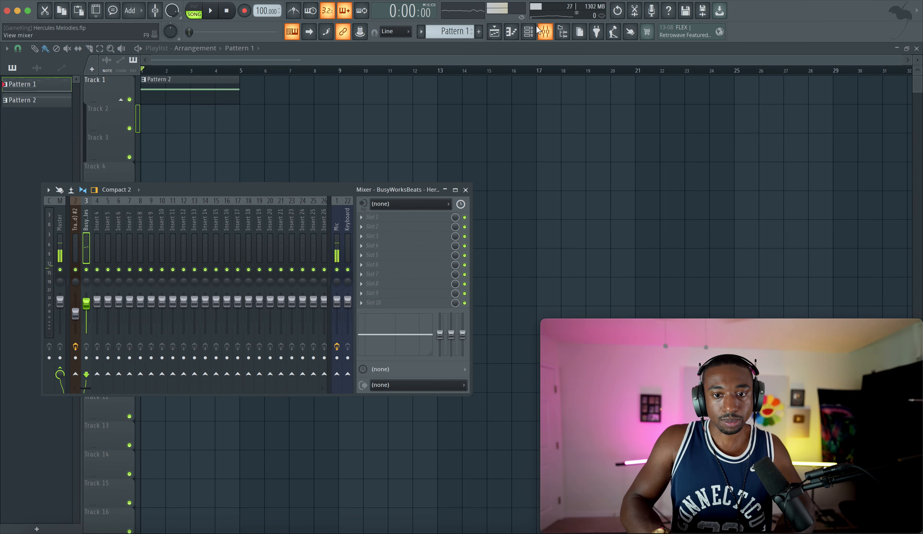
{"action": "left_click", "coordinate": [337, 270]}
{"action": "key", "text": "space"}
{"action": "left_click", "coordinate": [297, 10]}
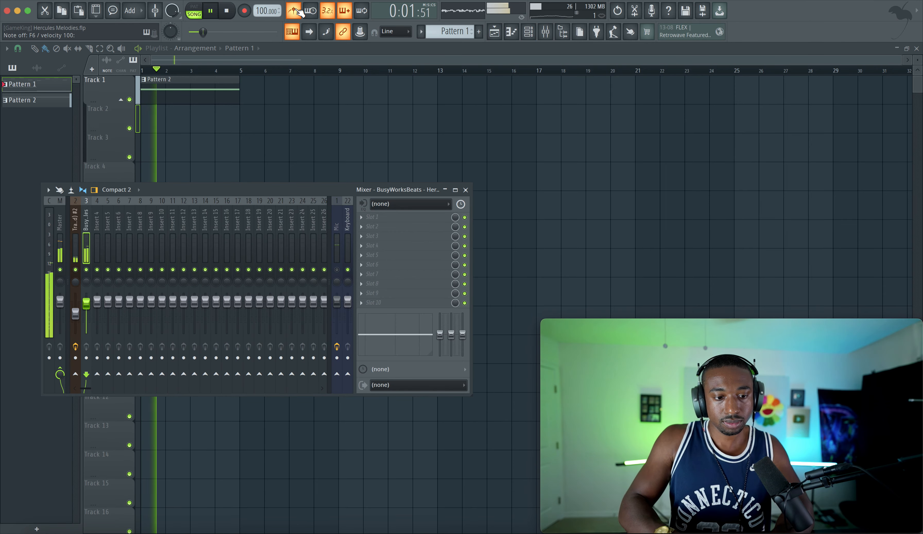
{"action": "key", "text": "space"}
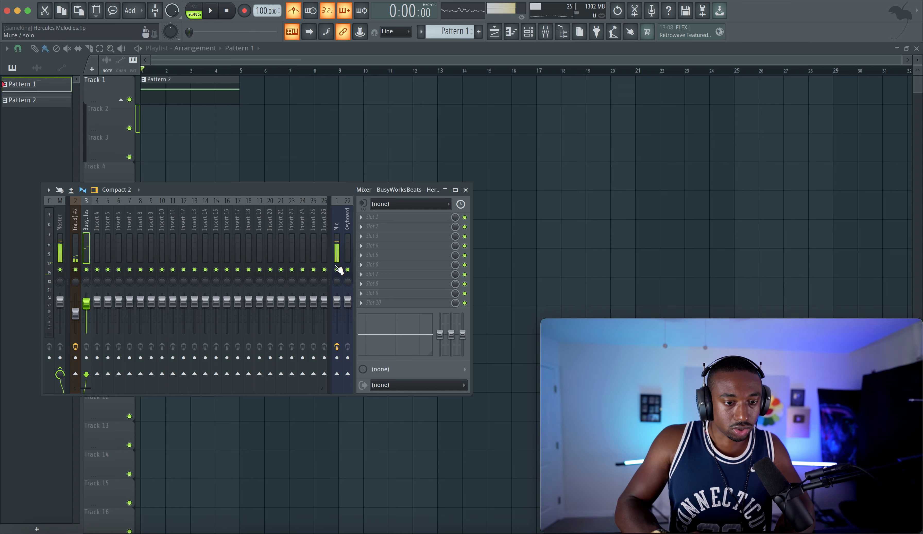
Step: Raise the project tempo to 140 BPM while listening to the arrangement
{"action": "key", "text": "space"}
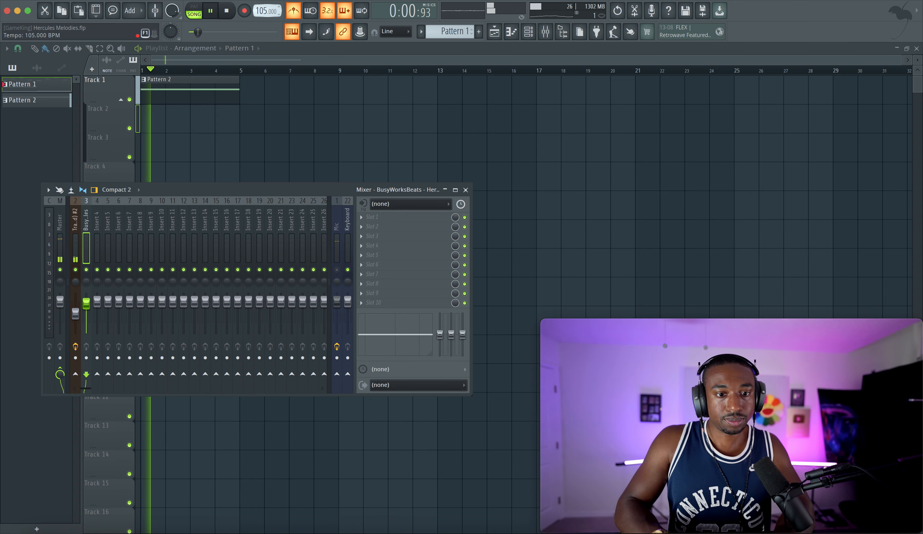
{"action": "left_click_drag", "start_coordinate": [258, 10], "coordinate": [257, 6]}
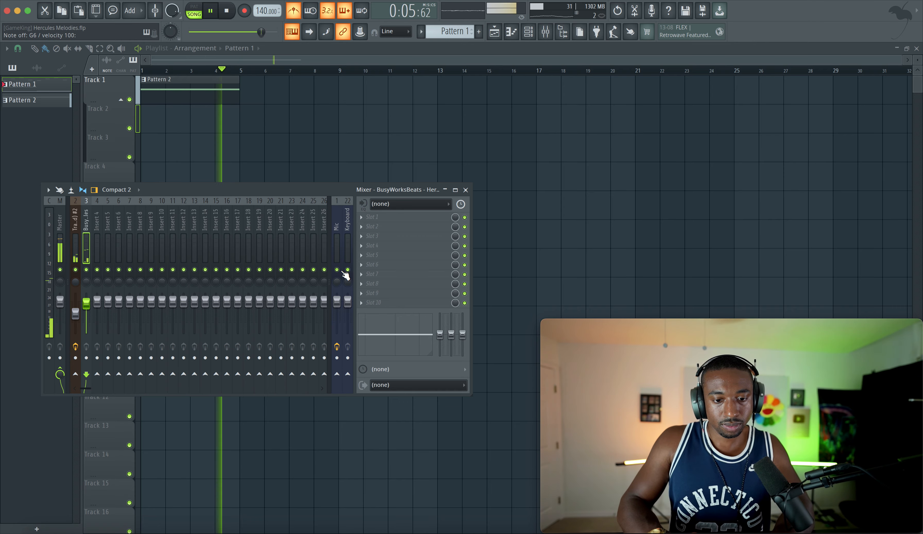
{"action": "key", "text": "space"}
Step: Check the Hercules melody in the piano roll, set the typing keyboard to A Minor Natural (Aeolian), and try notes over playback
{"action": "left_click", "coordinate": [528, 32]}
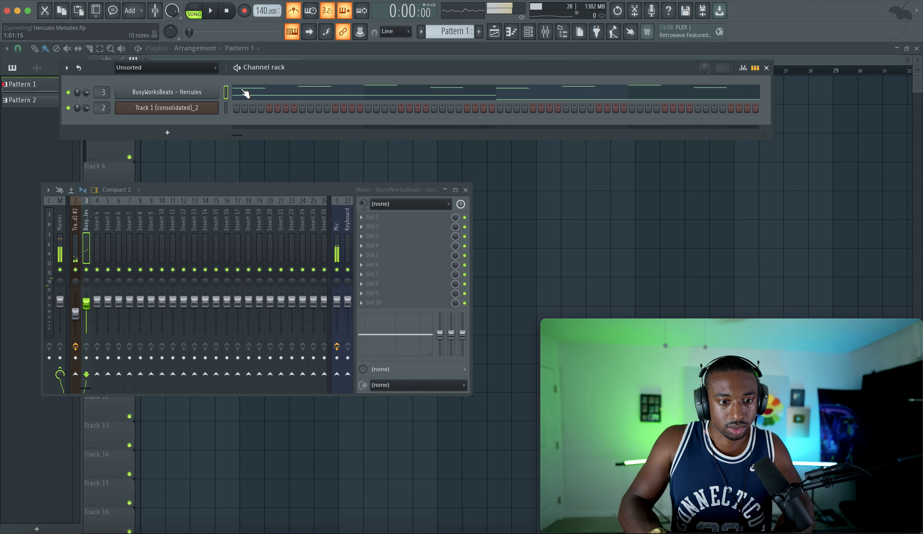
{"action": "left_click", "coordinate": [245, 93]}
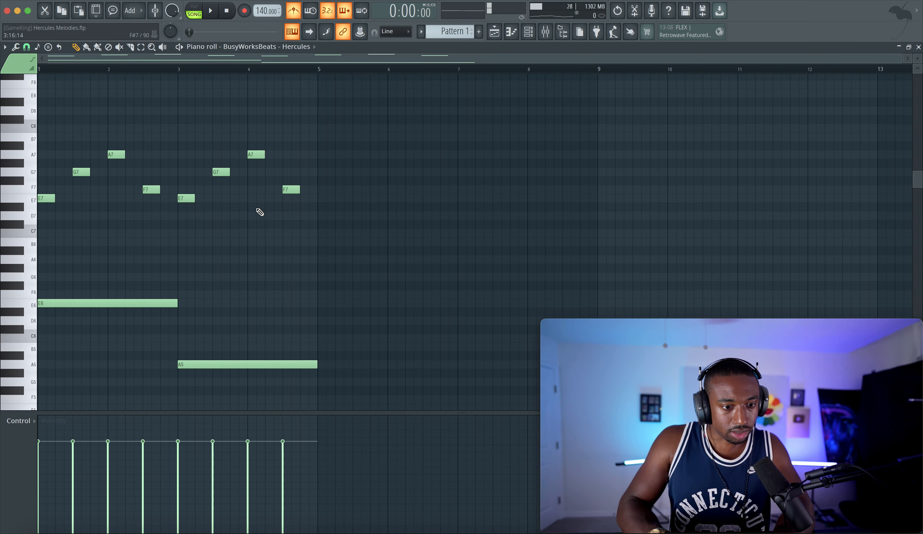
{"action": "left_click", "coordinate": [295, 33]}
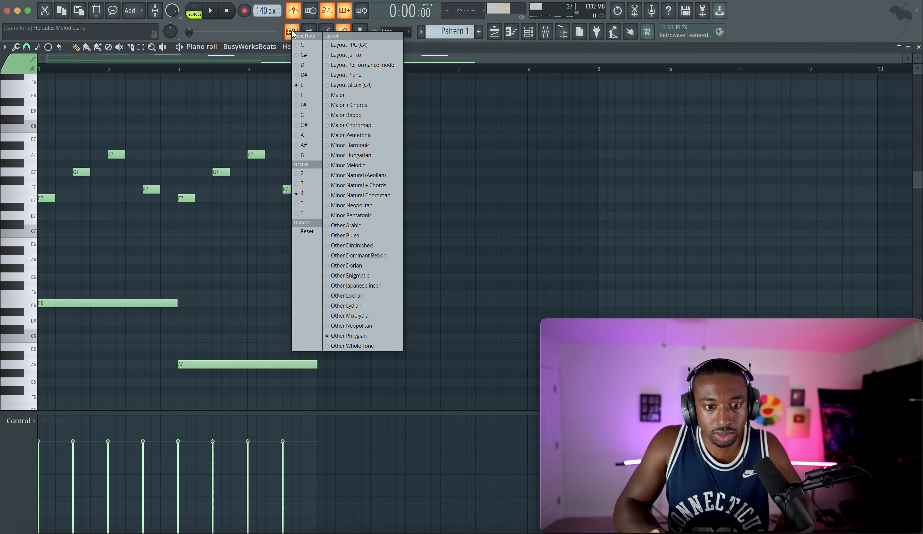
{"action": "left_click", "coordinate": [317, 134]}
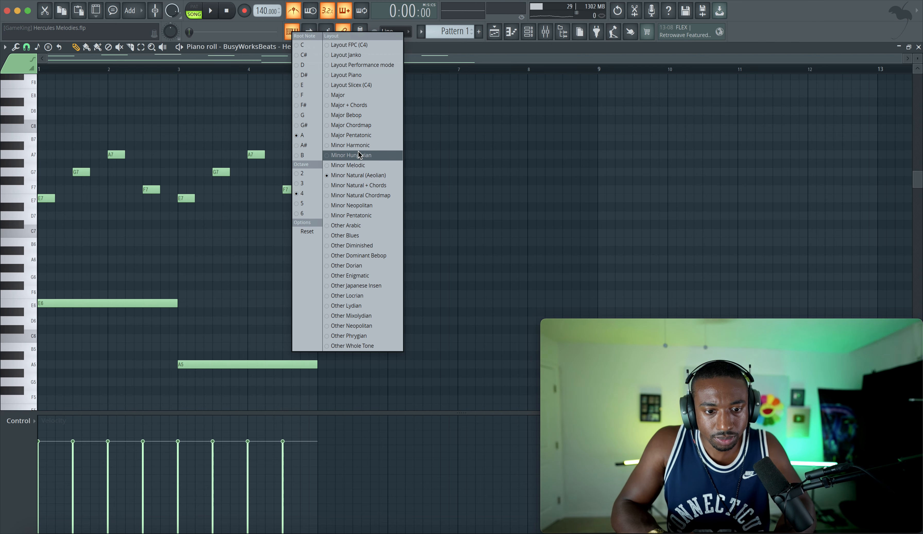
{"action": "key", "text": "space"}
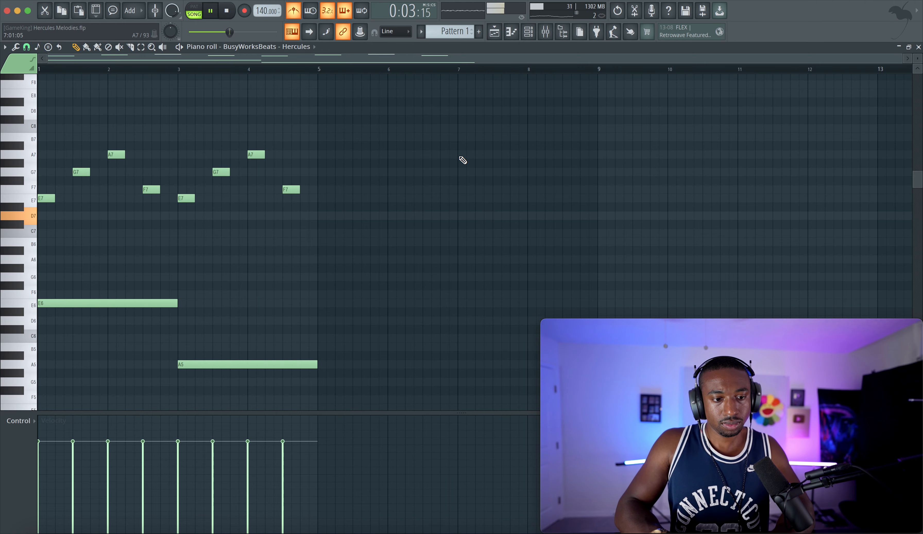
Step: Switch to Pattern 2, select the BusyWorksBeats - Hercules channel, and audition its bell sound over the playing arrangement
{"action": "left_click", "coordinate": [530, 31]}
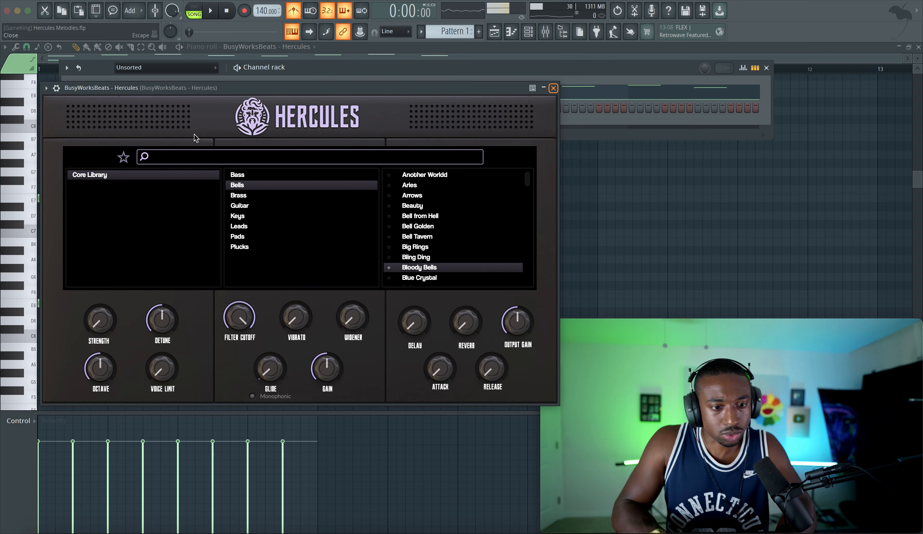
{"action": "key", "text": "Escape"}
{"action": "left_click", "coordinate": [189, 107]}
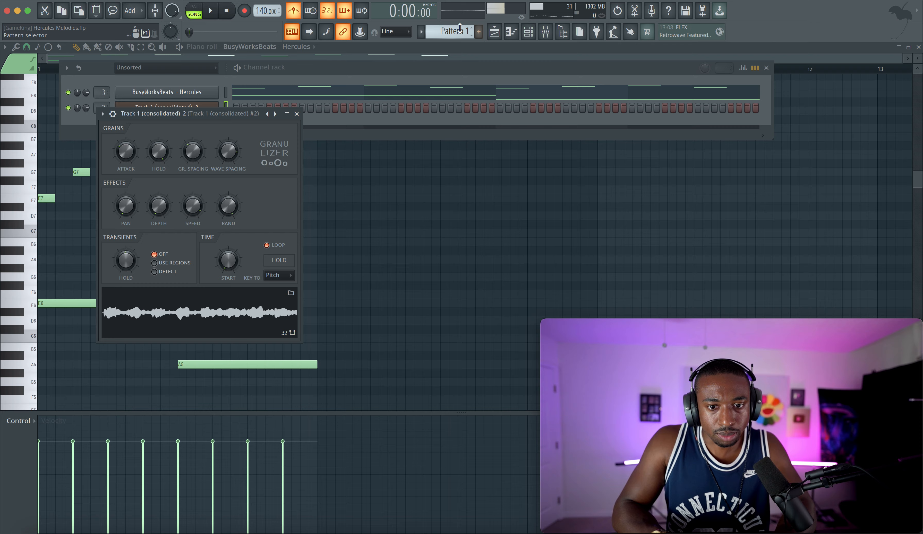
{"action": "scroll", "coordinate": [453, 31], "scroll_direction": "down", "scroll_amount": 1}
{"action": "left_click", "coordinate": [221, 94]}
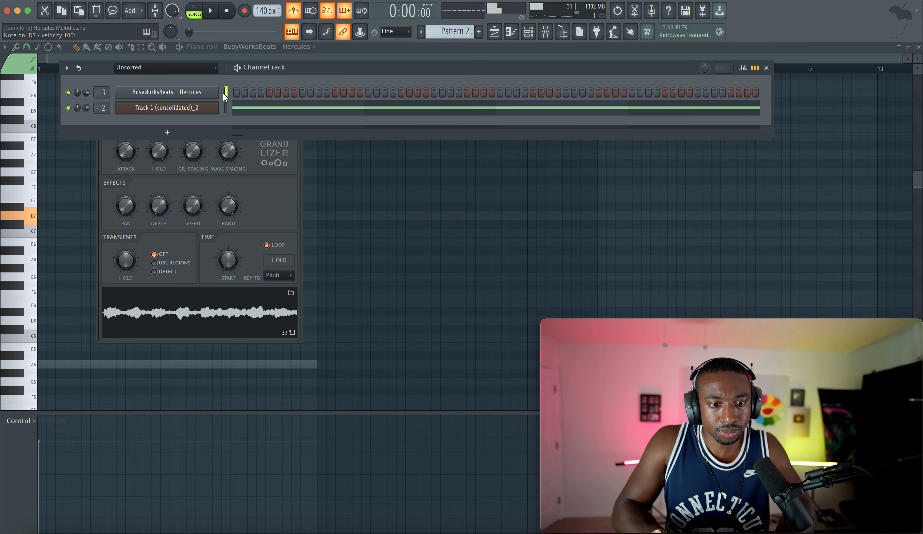
{"action": "key", "text": "space"}
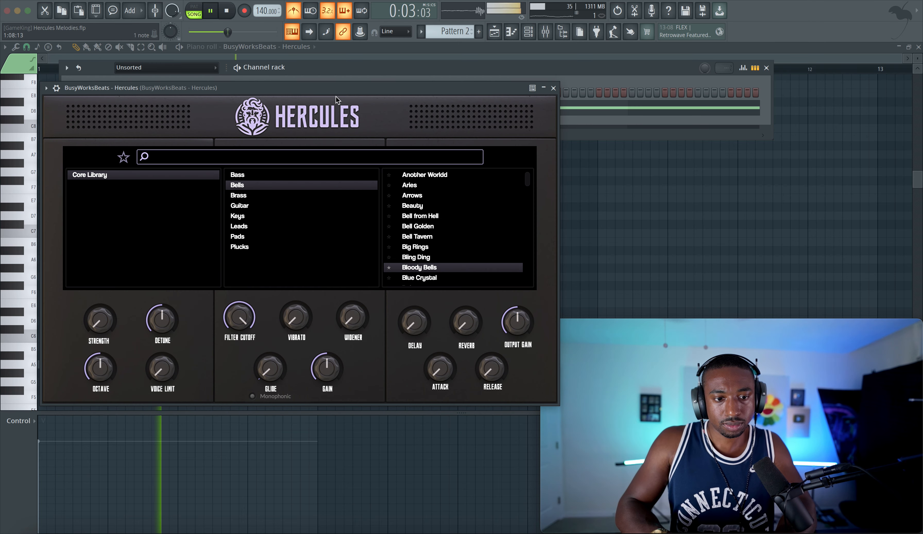
{"action": "key", "text": "space"}
Step: Look over the typing keyboard's scale options and the audio device settings, including the buffer length
{"action": "right_click", "coordinate": [293, 32]}
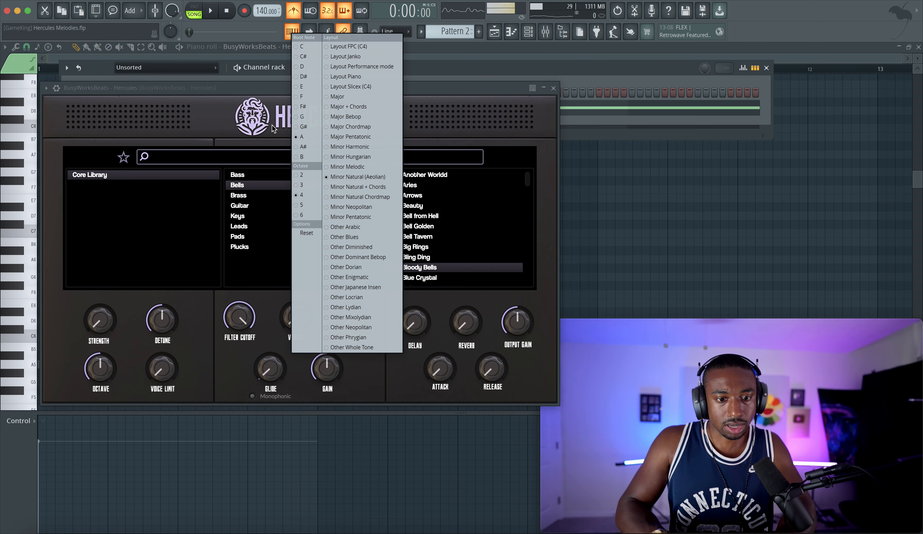
{"action": "left_click", "coordinate": [558, 76]}
{"action": "key", "text": "Escape"}
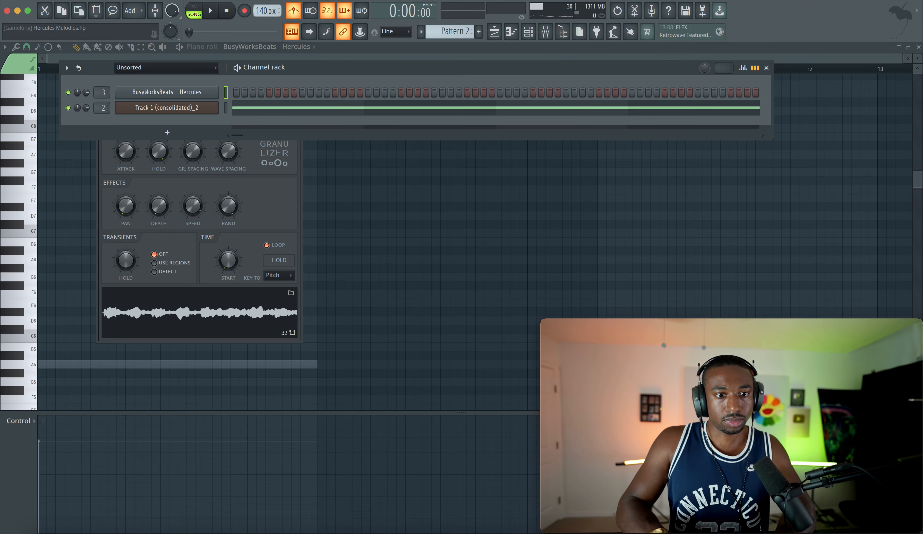
{"action": "left_click", "coordinate": [224, 1]}
{"action": "left_click", "coordinate": [220, 17]}
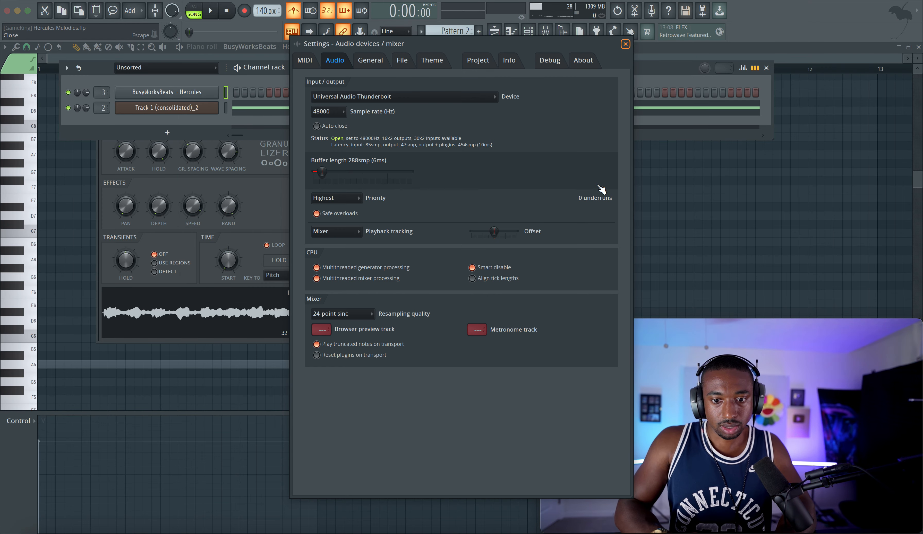
{"action": "left_click", "coordinate": [625, 44]}
{"action": "left_click", "coordinate": [623, 189]}
Step: Set the typing keyboard to Layout Piano and rehearse Hercules notes over the playing arrangement
{"action": "key", "text": "space"}
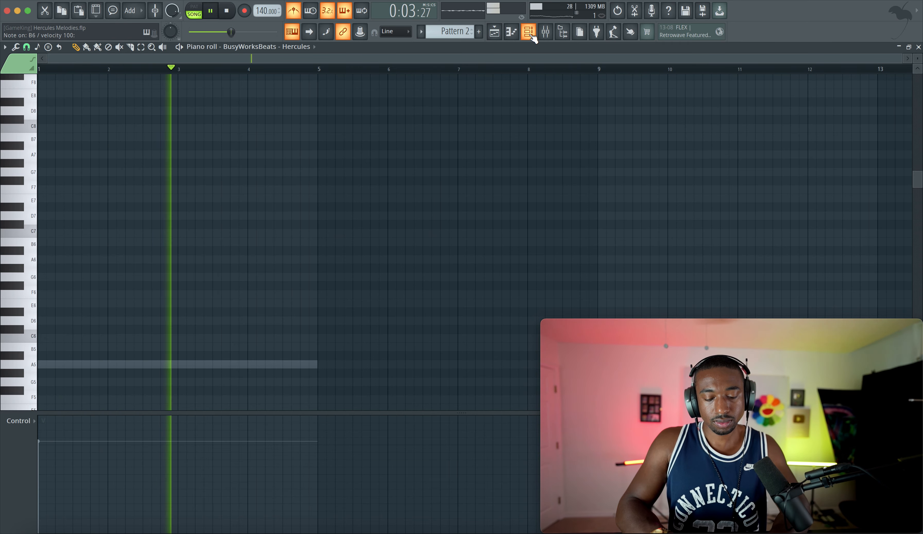
{"action": "right_click", "coordinate": [292, 31]}
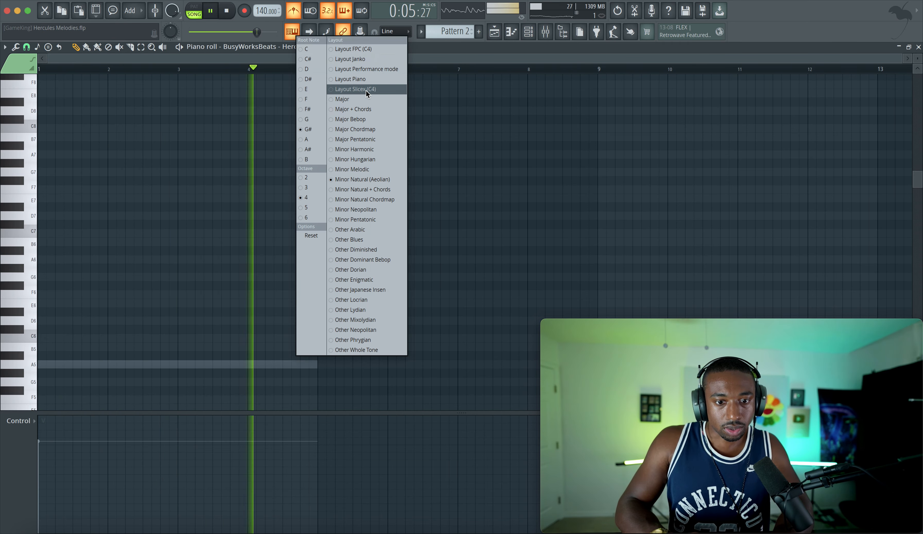
{"action": "left_click", "coordinate": [369, 80]}
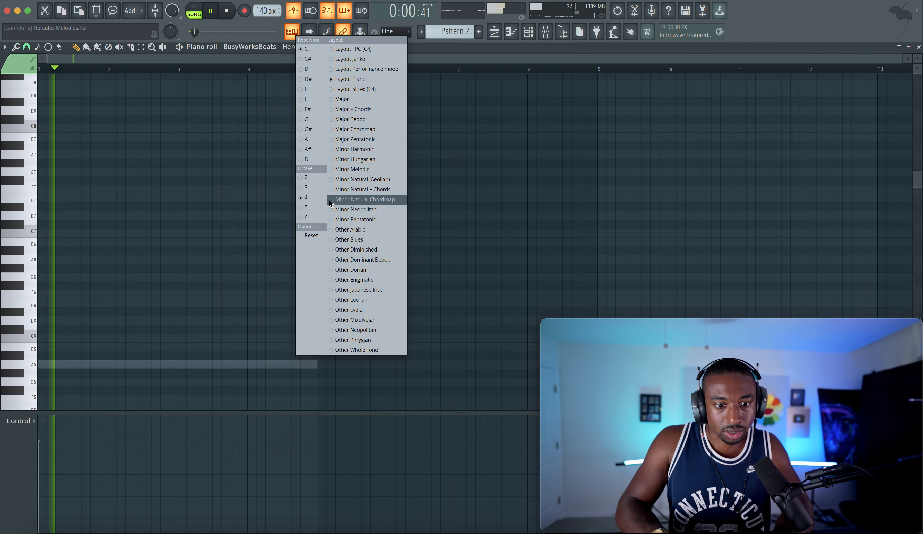
{"action": "left_click", "coordinate": [515, 175]}
{"action": "key", "text": "r"}
{"action": "key", "text": "t"}
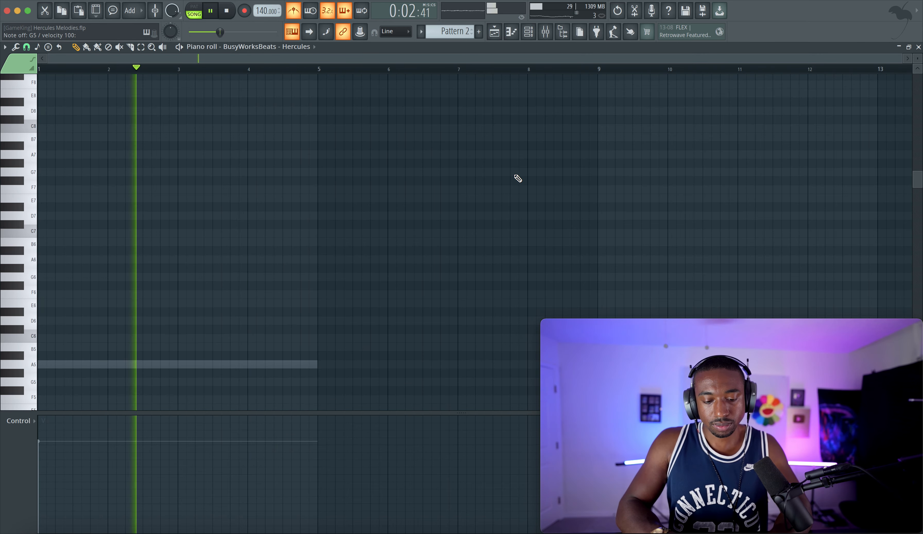
{"action": "key", "text": "t"}
{"action": "key", "text": "y"}
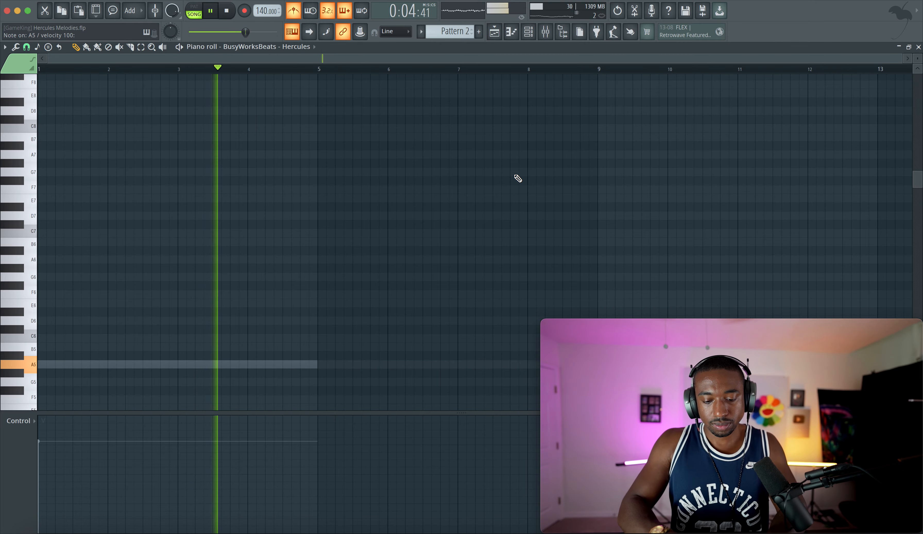
{"action": "key", "text": "u"}
{"action": "key", "text": "i"}
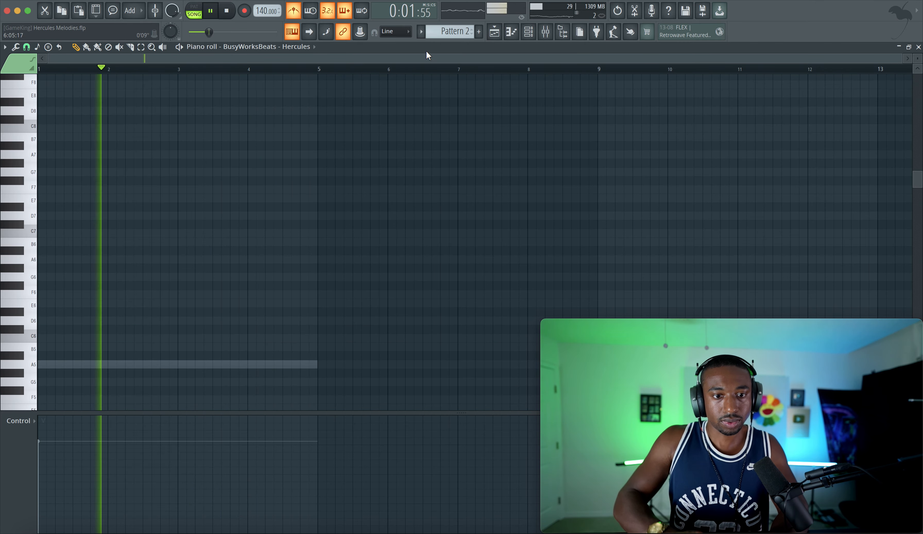
Step: Stop playback in the playlist, arm recording, and raise the typing keyboard's octave to 5
{"action": "key", "text": "F5"}
{"action": "key", "text": "space"}
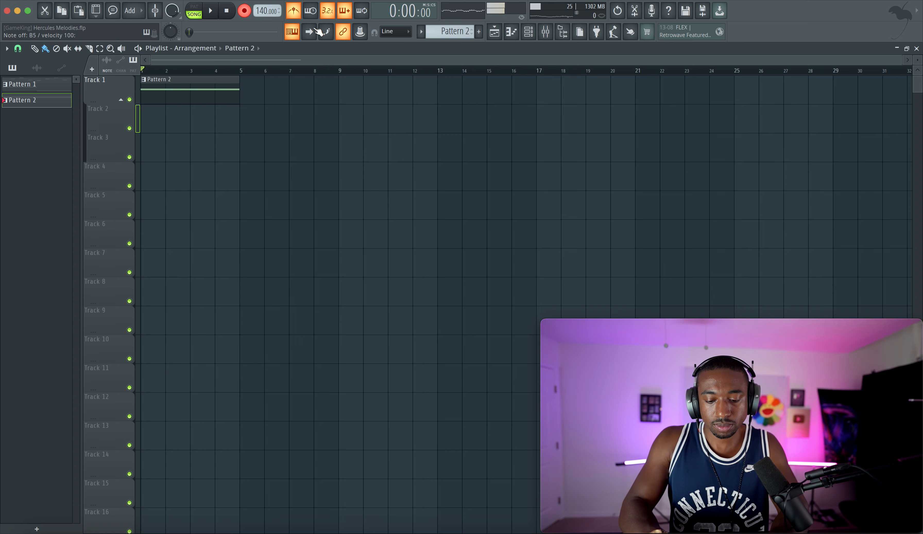
{"action": "key", "text": "6"}
{"action": "key", "text": "9"}
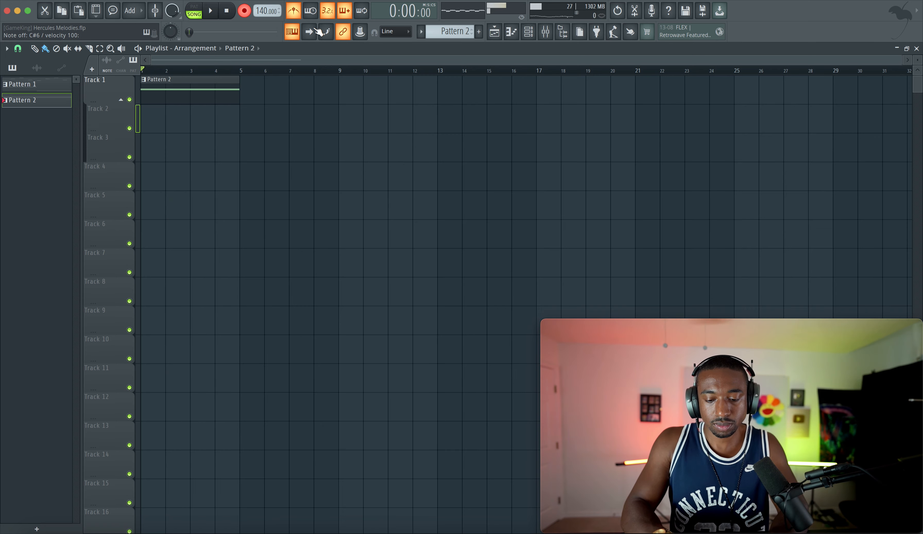
{"action": "right_click", "coordinate": [295, 38]}
{"action": "left_click", "coordinate": [309, 212]}
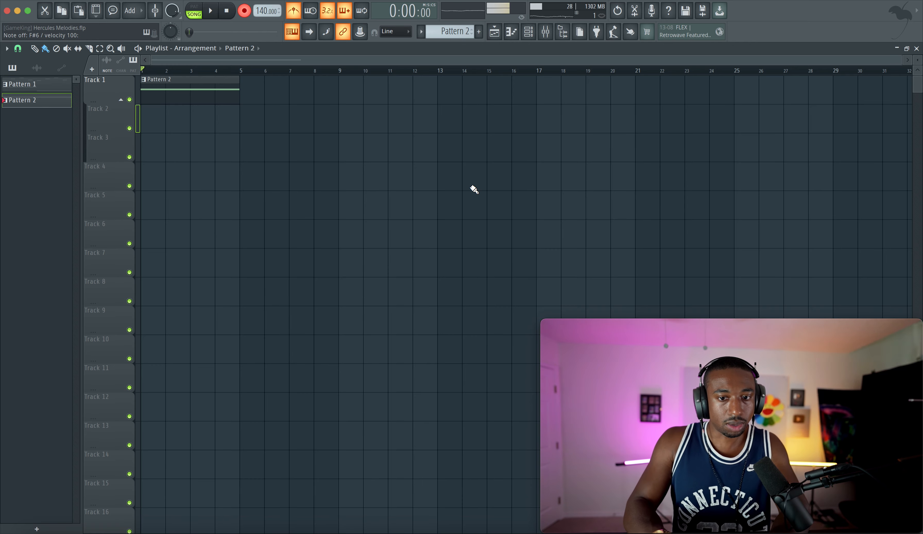
Step: Record the Hercules phrases D7–C#7–B6–A6 at bar 1 and D7–C#7–A6–F#6 at bar 3 into Pattern 2, and turn off recording
{"action": "key", "text": "space"}
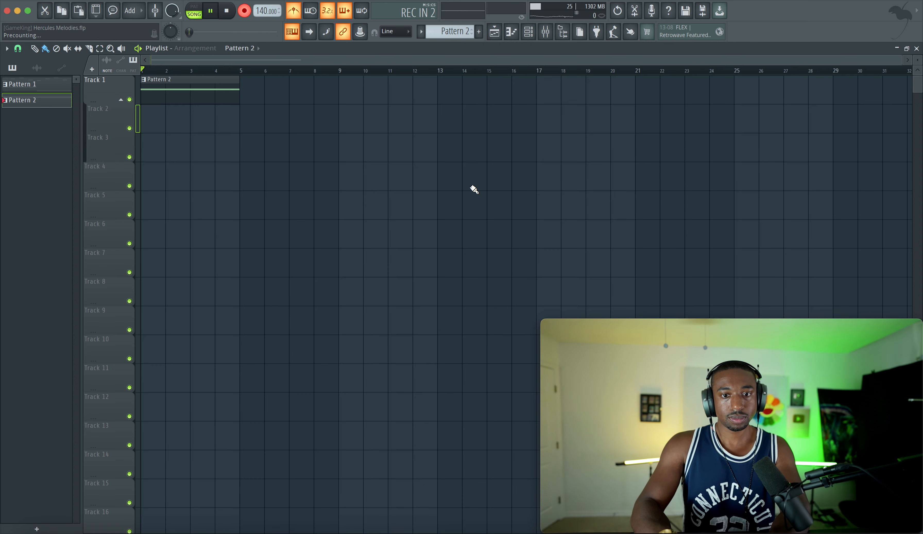
{"action": "key", "text": "o"}
{"action": "key", "text": "9"}
{"action": "key", "text": "u"}
{"action": "key", "text": "y"}
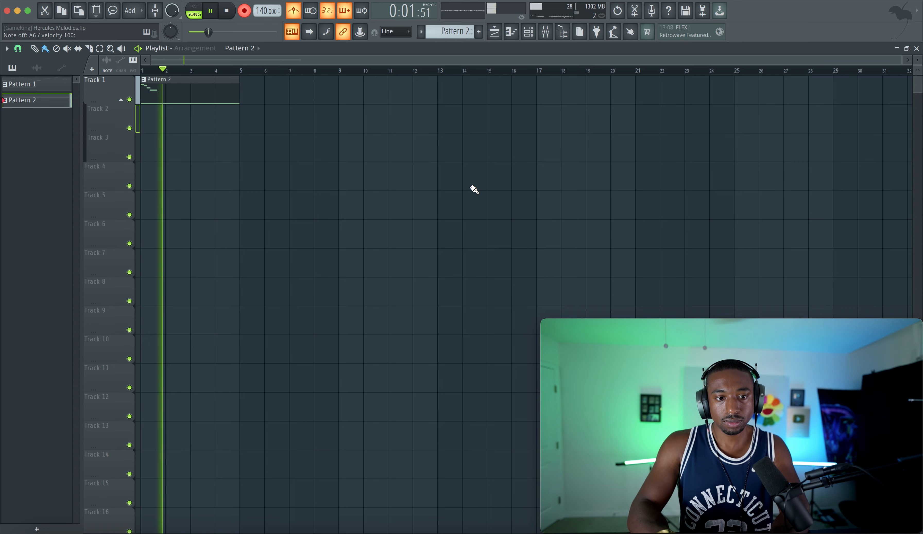
{"action": "key", "text": "o"}
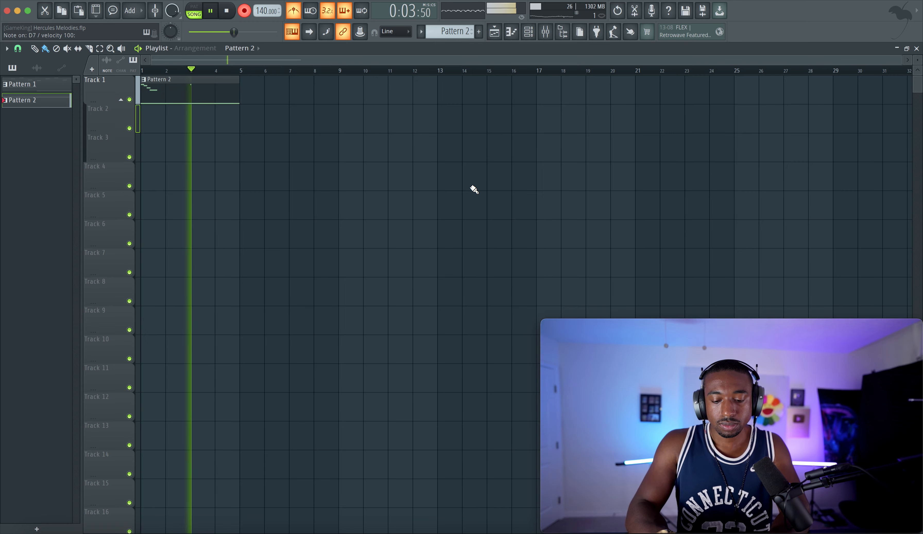
{"action": "key", "text": "9"}
{"action": "key", "text": "y"}
{"action": "key", "text": "5"}
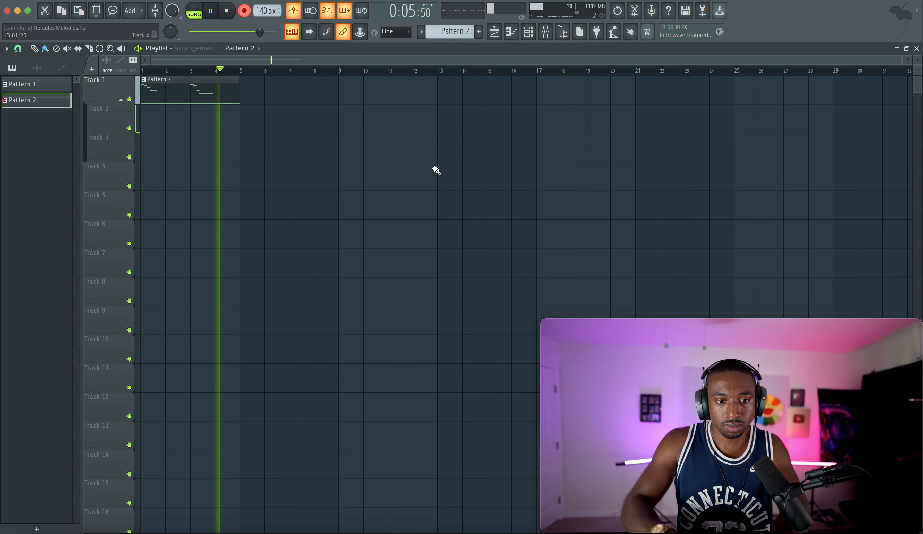
{"action": "key", "text": "space"}
{"action": "left_click", "coordinate": [245, 12]}
Step: Play back the recorded Hercules melody, select all its notes in the piano roll, and bring up its mixer track with playback stopped
{"action": "key", "text": "space"}
{"action": "double_click", "coordinate": [168, 93]}
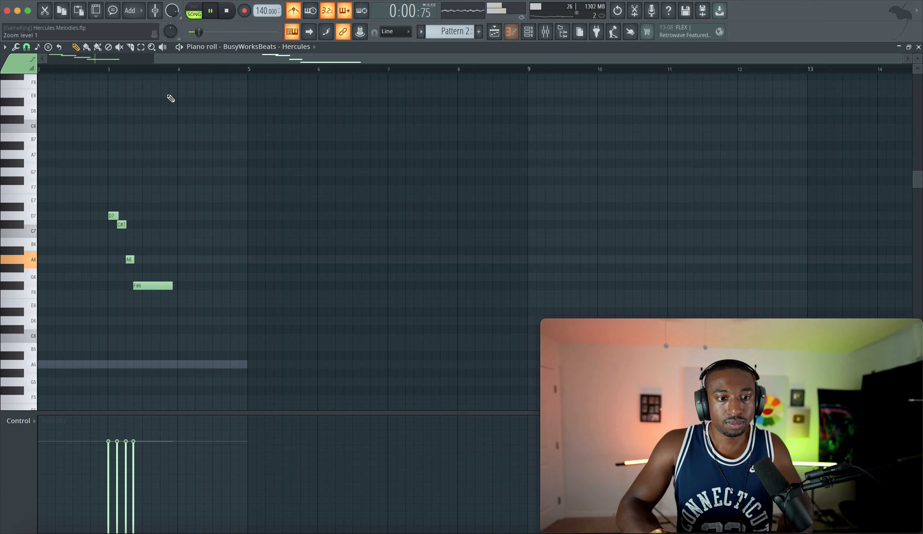
{"action": "scroll", "coordinate": [154, 214], "scroll_direction": "left", "scroll_amount": 2}
{"action": "key", "text": "ctrl+a"}
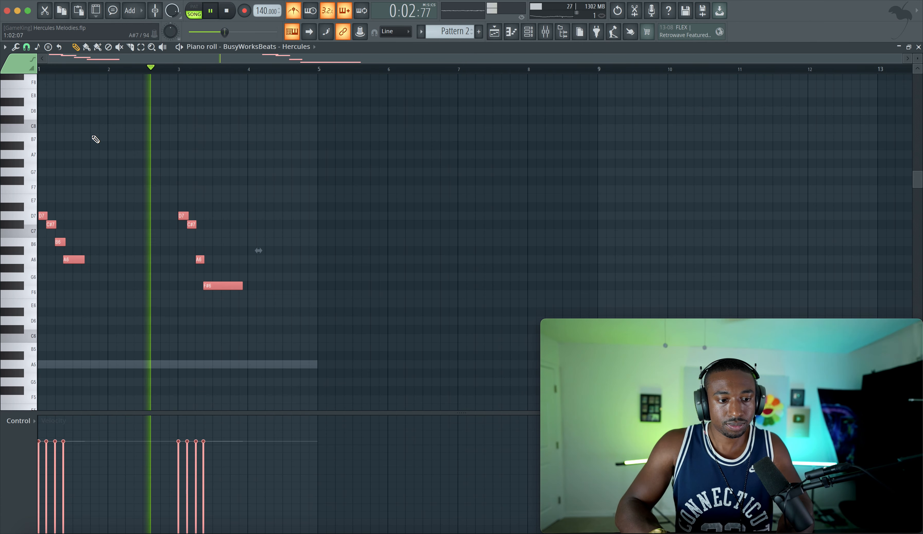
{"action": "key", "text": "F9"}
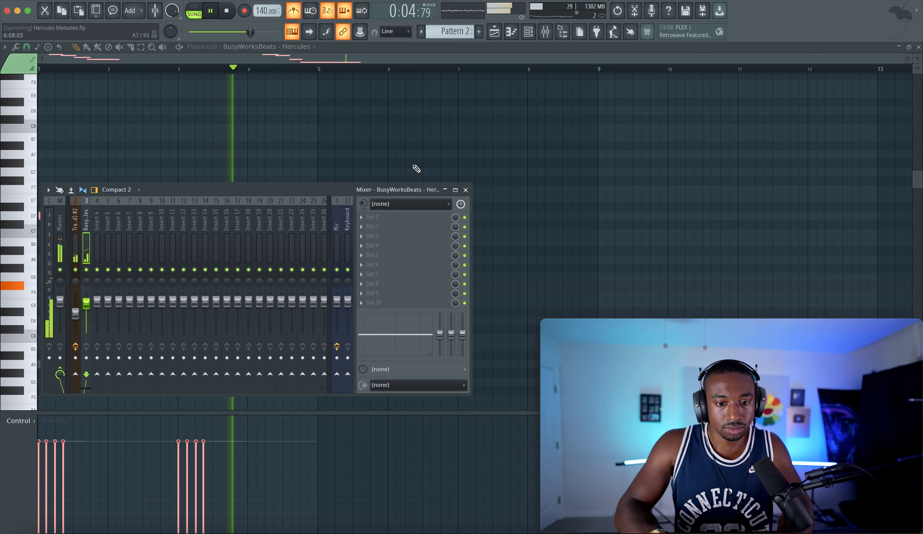
{"action": "key", "text": "space"}
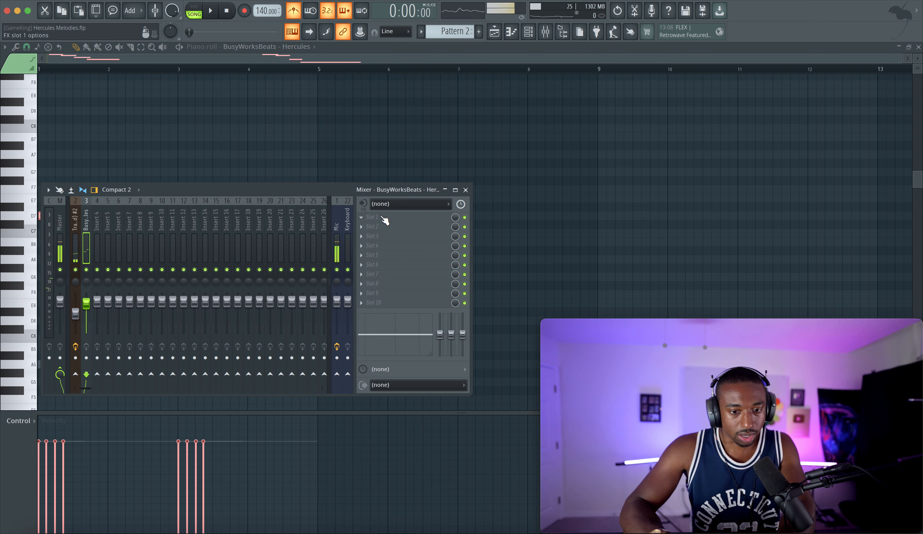
Step: Load Fruity Convolver into the first effect slot of the Hercules mixer track
{"action": "left_click", "coordinate": [382, 217]}
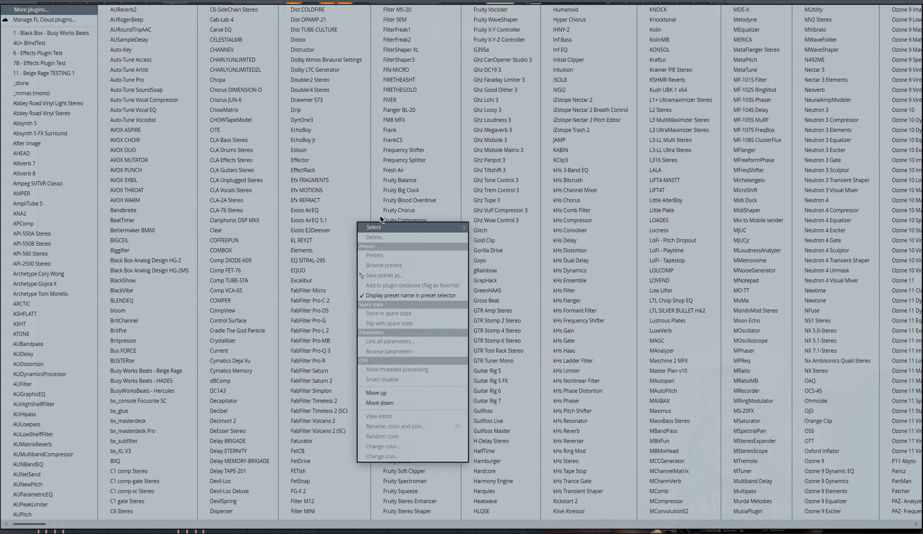
{"action": "scroll", "coordinate": [287, 189], "scroll_direction": "down", "scroll_amount": 3}
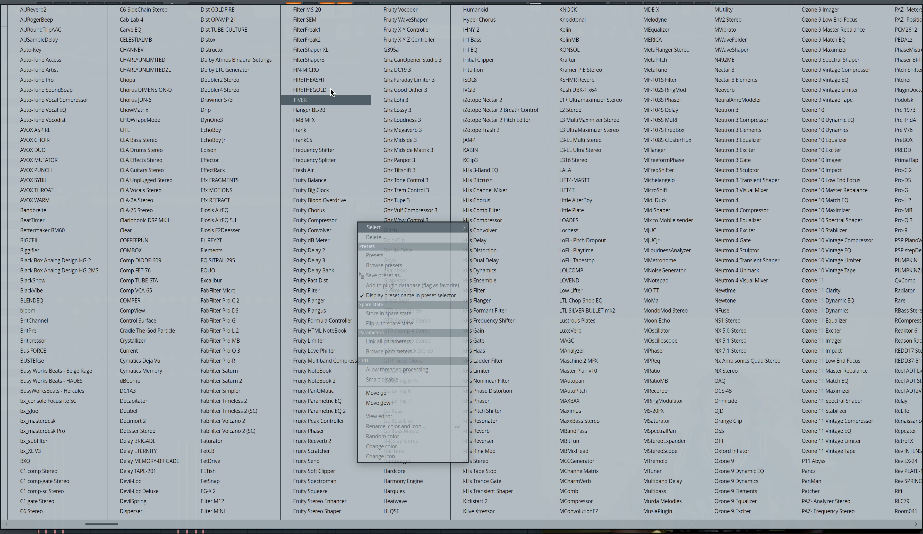
{"action": "left_click", "coordinate": [325, 230]}
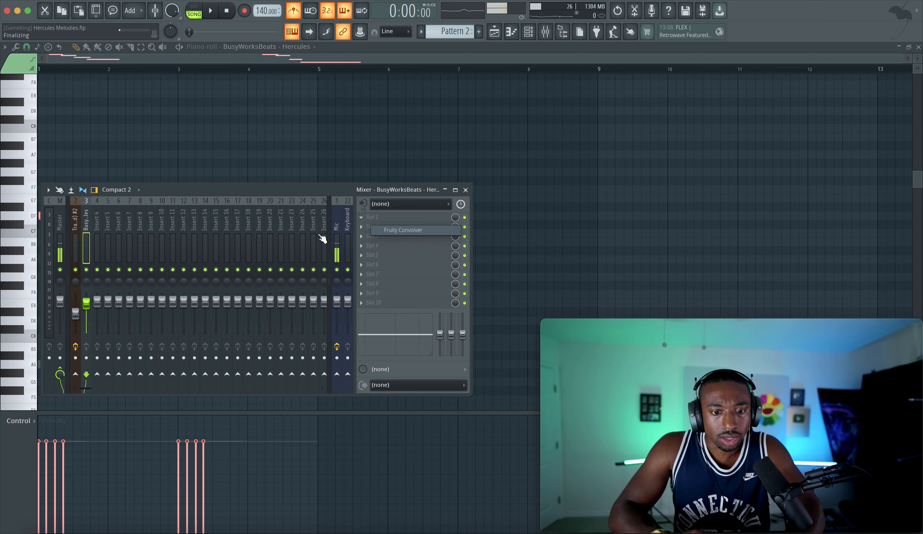
Step: In Finder, open the User Created IRs folder on the 2020 T7 drive under Sounds, Altiverb, Impulse Responses
{"action": "key", "text": "super+Tab"}
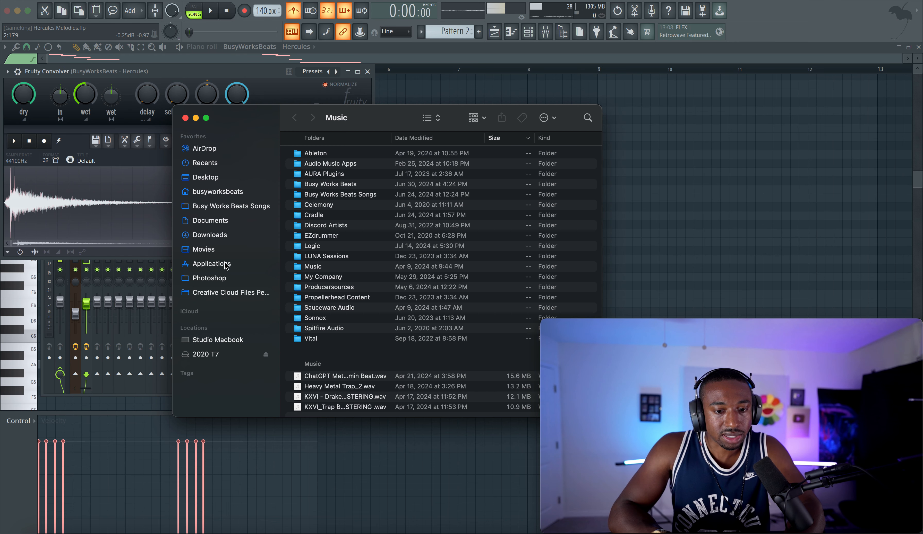
{"action": "left_click", "coordinate": [219, 355]}
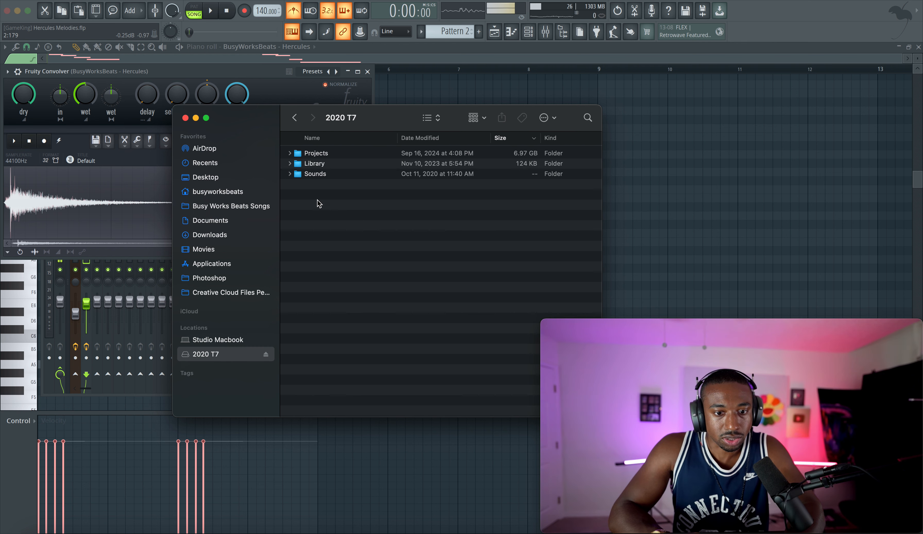
{"action": "double_click", "coordinate": [329, 174]}
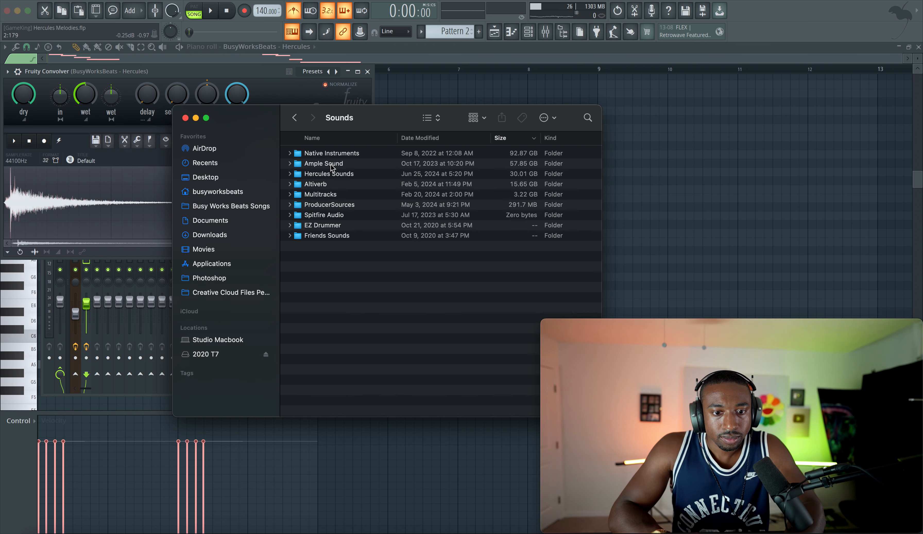
{"action": "double_click", "coordinate": [327, 186]}
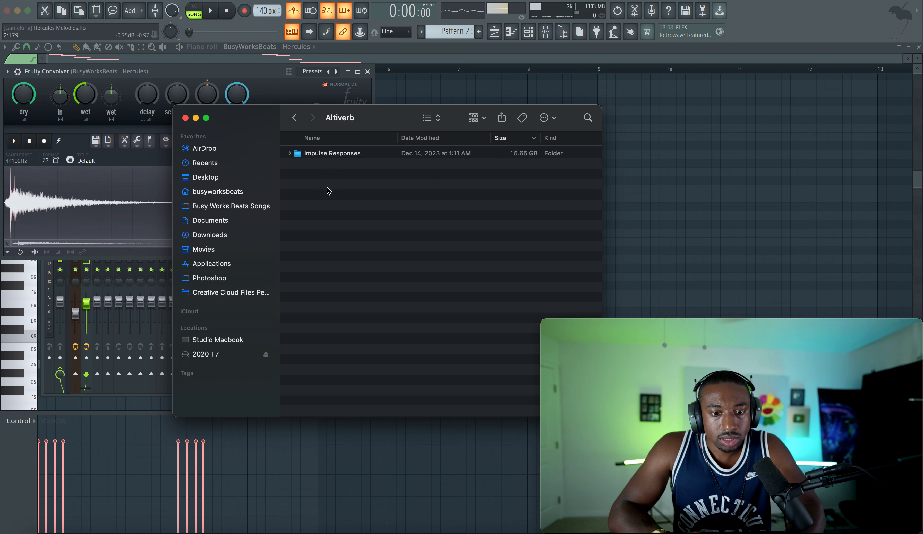
{"action": "double_click", "coordinate": [328, 155]}
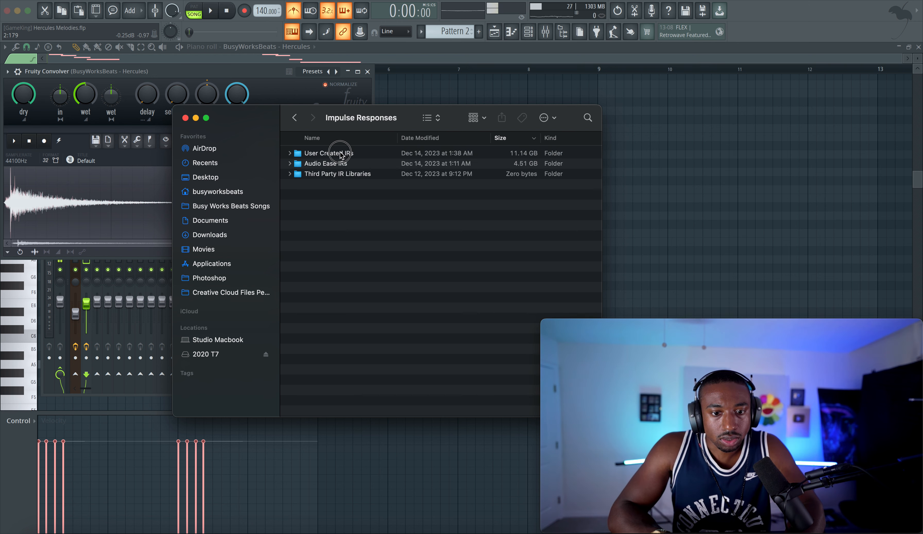
{"action": "double_click", "coordinate": [340, 154]}
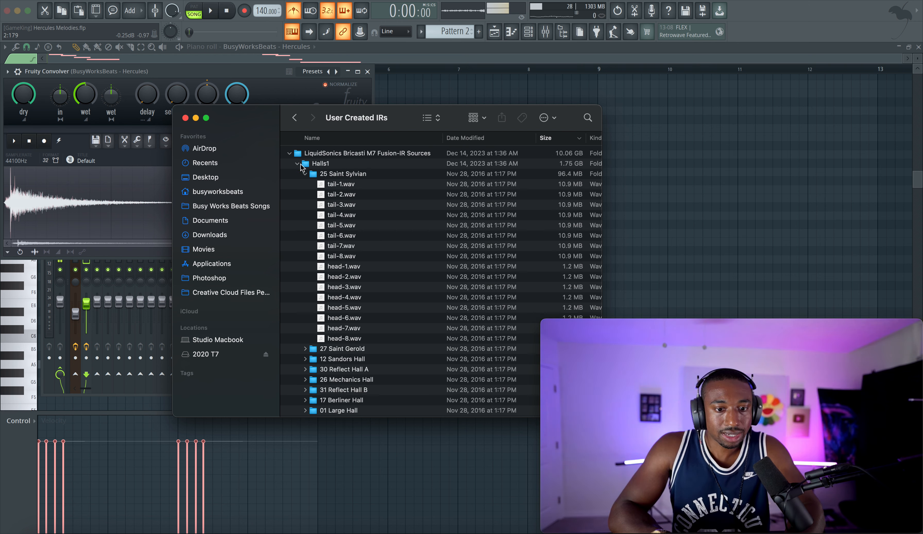
Step: Load tail-1.wav from the 25 Saint Sylvian folder in the LiquidSonics Bricasti M7 Halls1 collection as Fruity Convolver's impulse
{"action": "left_click", "coordinate": [289, 154]}
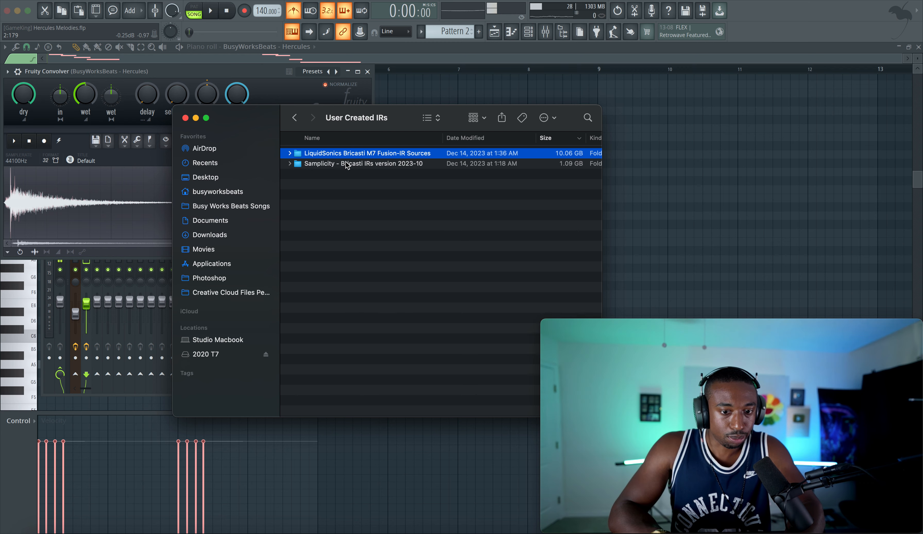
{"action": "left_click", "coordinate": [290, 154]}
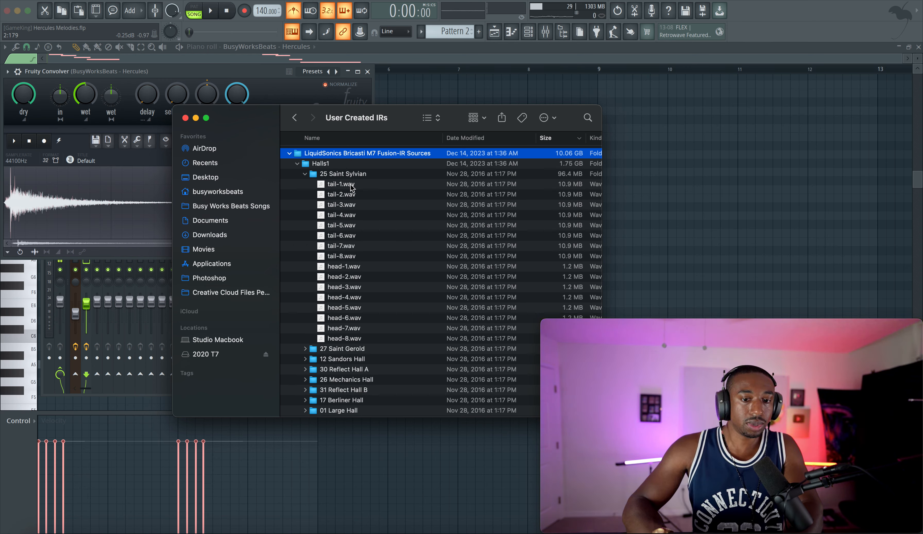
{"action": "left_click_drag", "start_coordinate": [187, 203], "coordinate": [59, 185]}
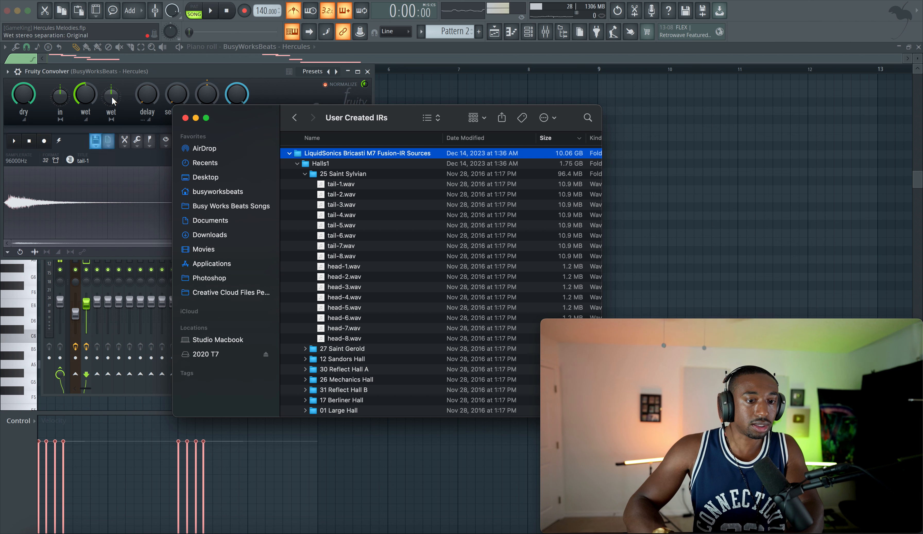
{"action": "left_click", "coordinate": [17, 143]}
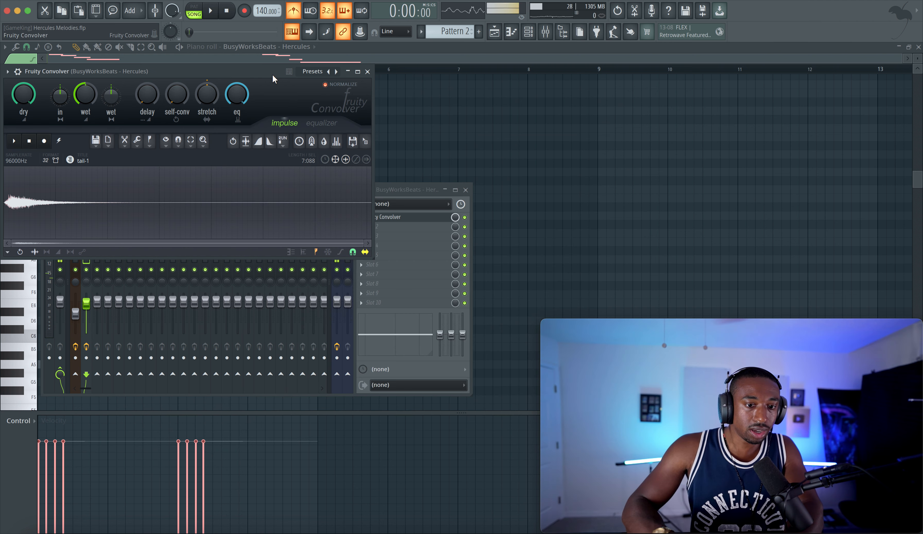
Step: Turn Fruity Convolver's dry level all the way down, switch off the metronome, and play the Hercules melody with the plugin and mixer closed
{"action": "left_click_drag", "start_coordinate": [272, 76], "coordinate": [423, 101]}
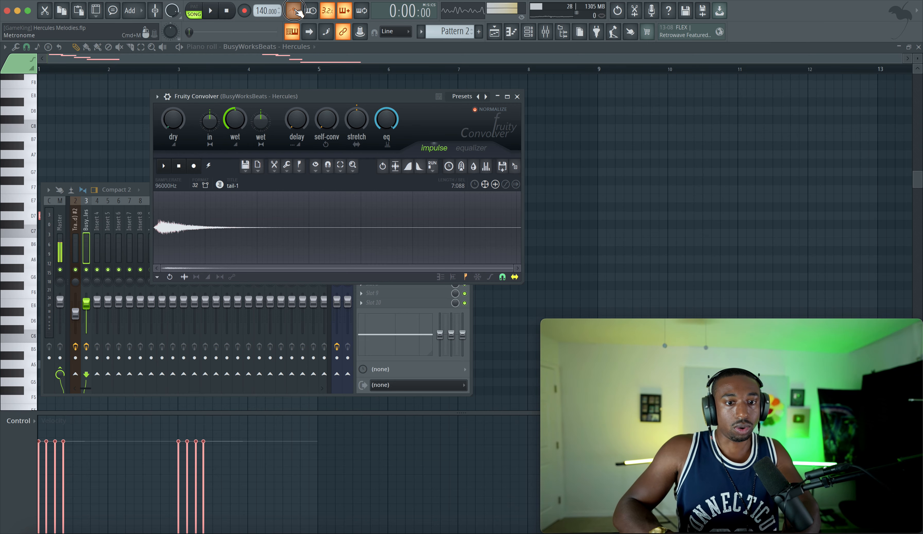
{"action": "left_click", "coordinate": [216, 12]}
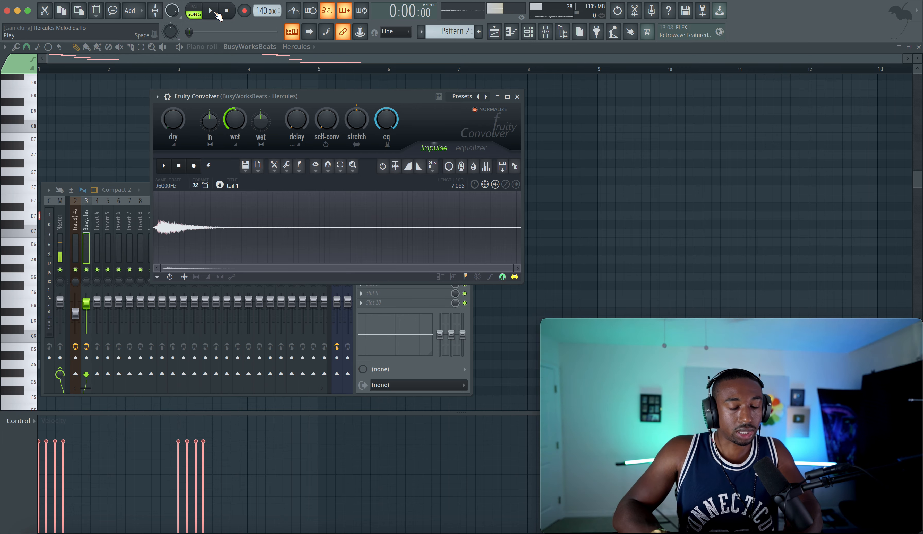
{"action": "left_click", "coordinate": [516, 96]}
{"action": "key", "text": "F9"}
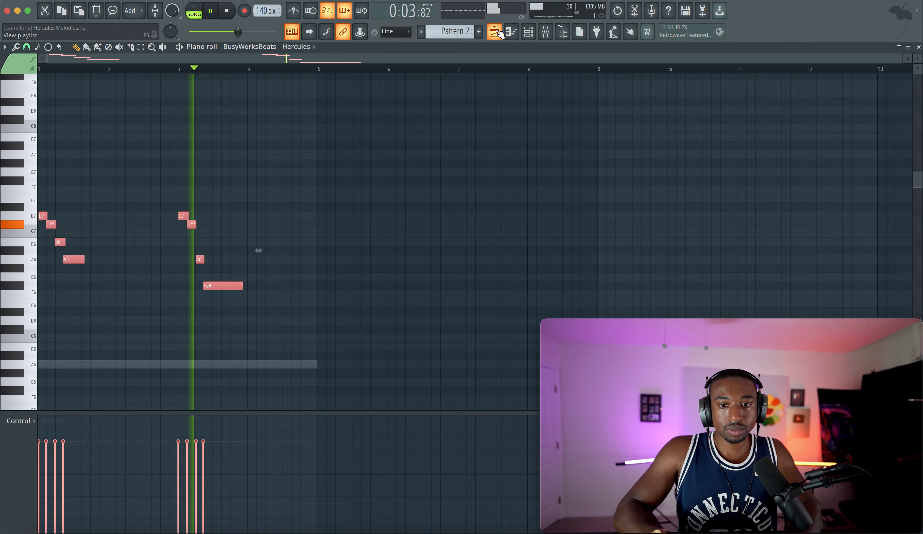
Step: Stop playback in the playlist and consolidate Track 1, containing Pattern 2, into an audio clip
{"action": "key", "text": "F5"}
{"action": "left_click", "coordinate": [527, 35]}
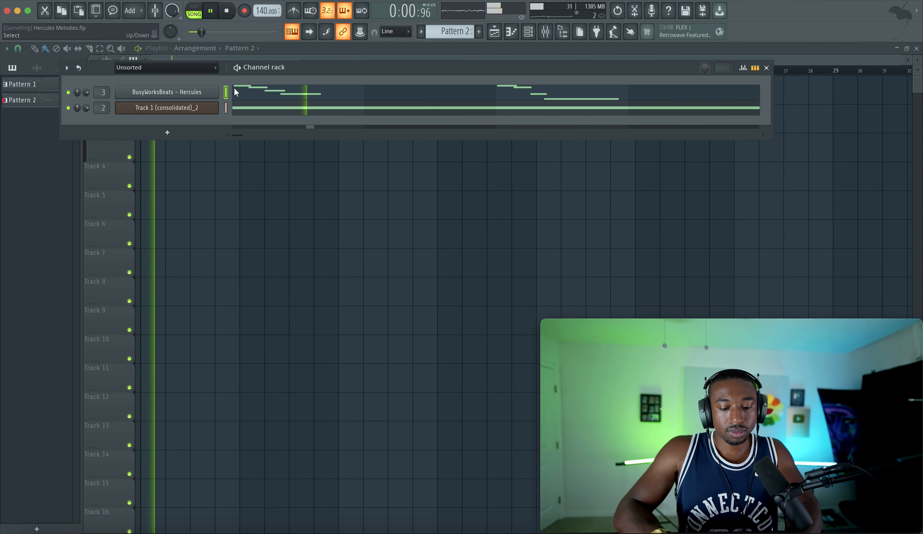
{"action": "left_click", "coordinate": [249, 206]}
{"action": "key", "text": "space"}
{"action": "right_click", "coordinate": [107, 92]}
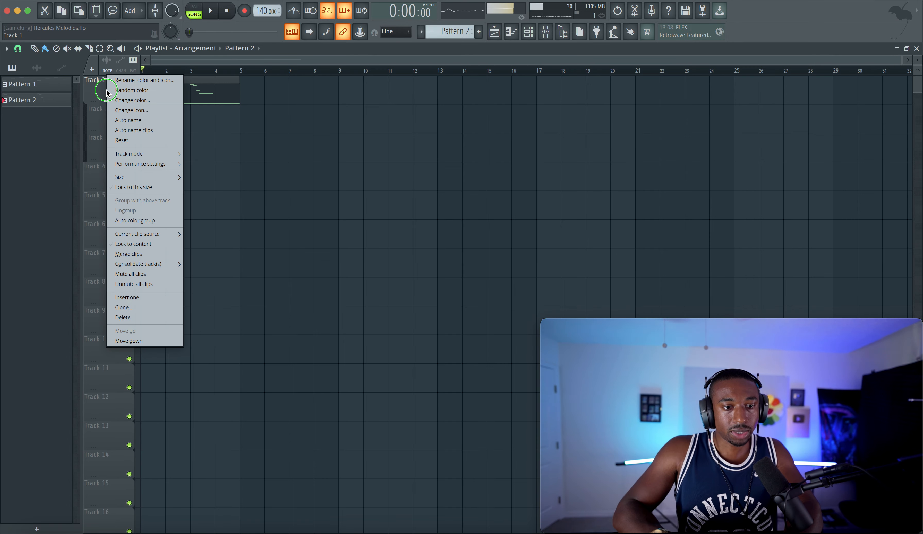
{"action": "mouse_move", "coordinate": [157, 269]}
{"action": "left_click", "coordinate": [206, 265]}
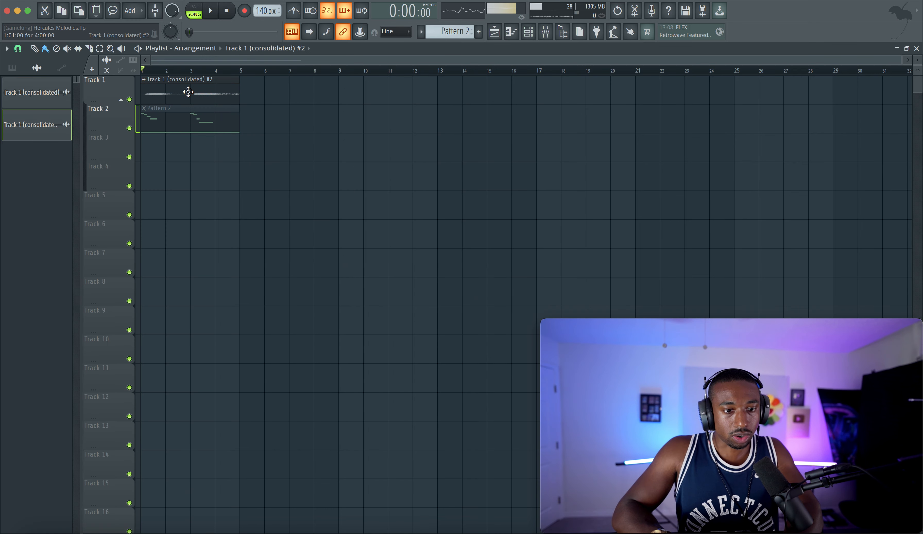
Step: Reverse the Track 1 (consolidated) #2 audio clip and play back the arrangement
{"action": "double_click", "coordinate": [188, 92]}
{"action": "left_click", "coordinate": [208, 218]}
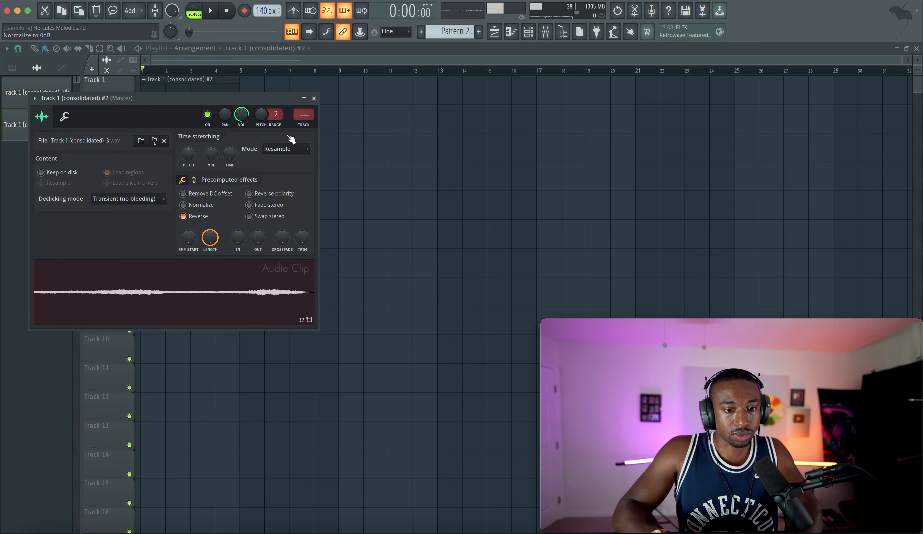
{"action": "left_click", "coordinate": [314, 98]}
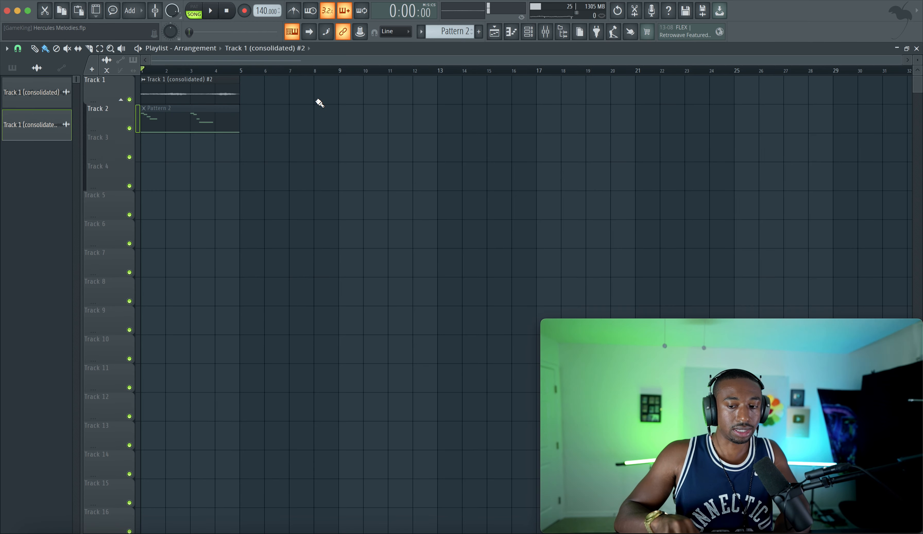
{"action": "key", "text": "space"}
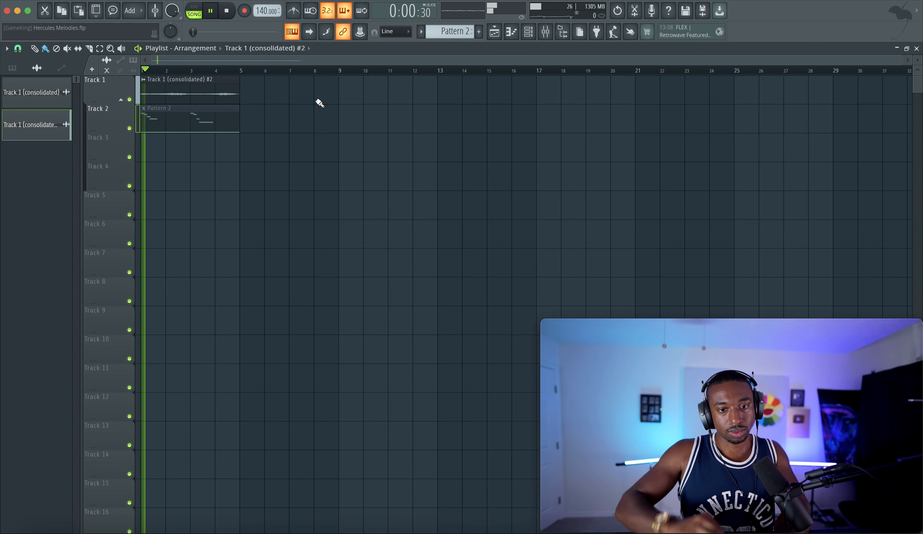
Step: Increase the height of Track 1, unmute the Pattern 2 clip on Track 2, and restart playback
{"action": "left_click_drag", "start_coordinate": [111, 101], "coordinate": [112, 126]}
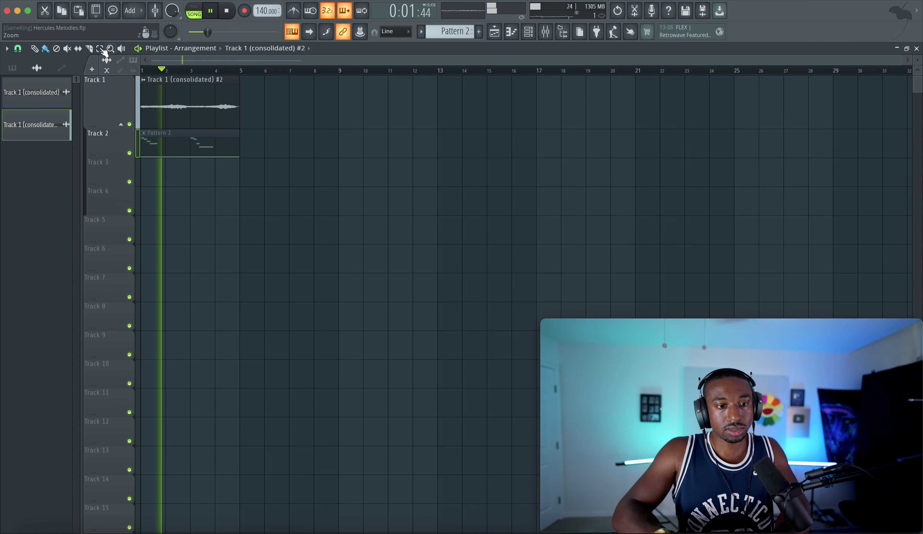
{"action": "left_click", "coordinate": [67, 49]}
{"action": "key", "text": "space"}
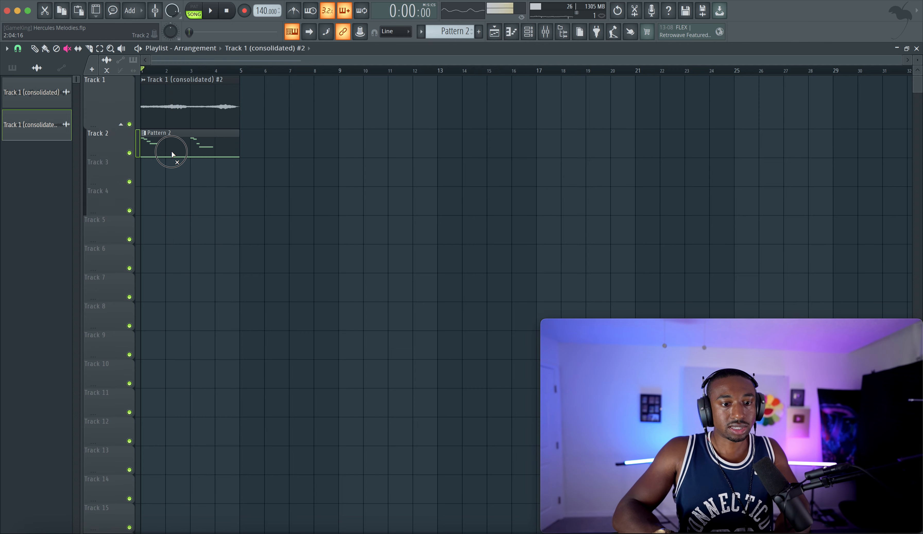
{"action": "key", "text": "space"}
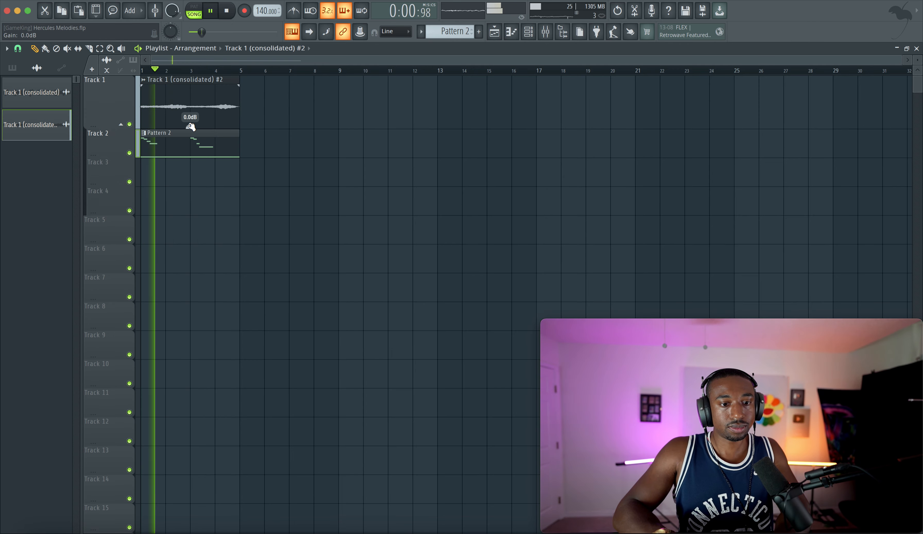
Step: Lower the gain of the reversed audio clip, split it at bar 3, and stop playback
{"action": "left_click", "coordinate": [188, 125]}
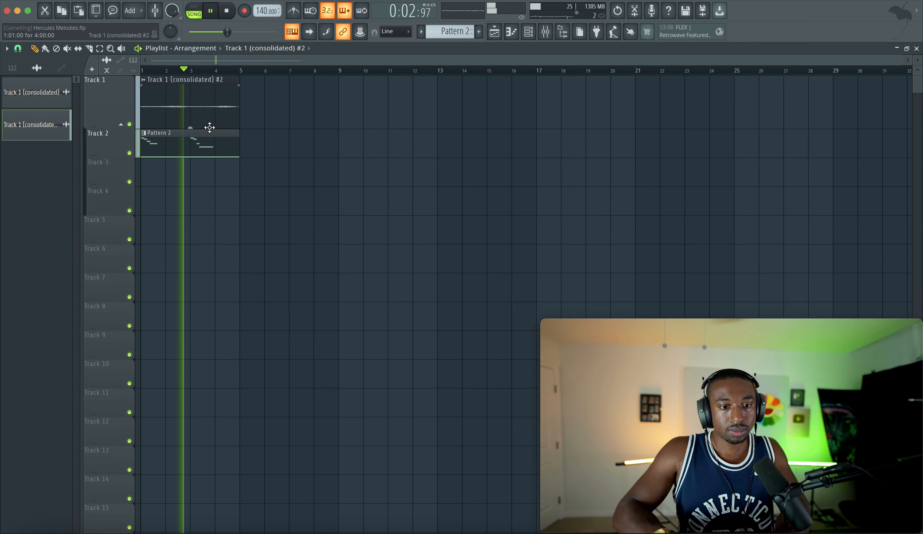
{"action": "left_click", "coordinate": [89, 49]}
{"action": "left_click", "coordinate": [195, 104]}
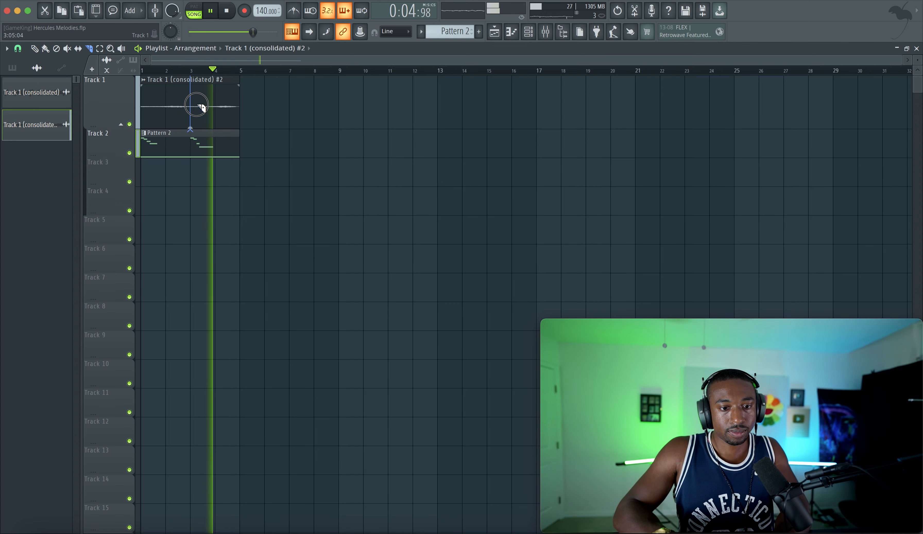
{"action": "left_click", "coordinate": [34, 48]}
{"action": "key", "text": "space"}
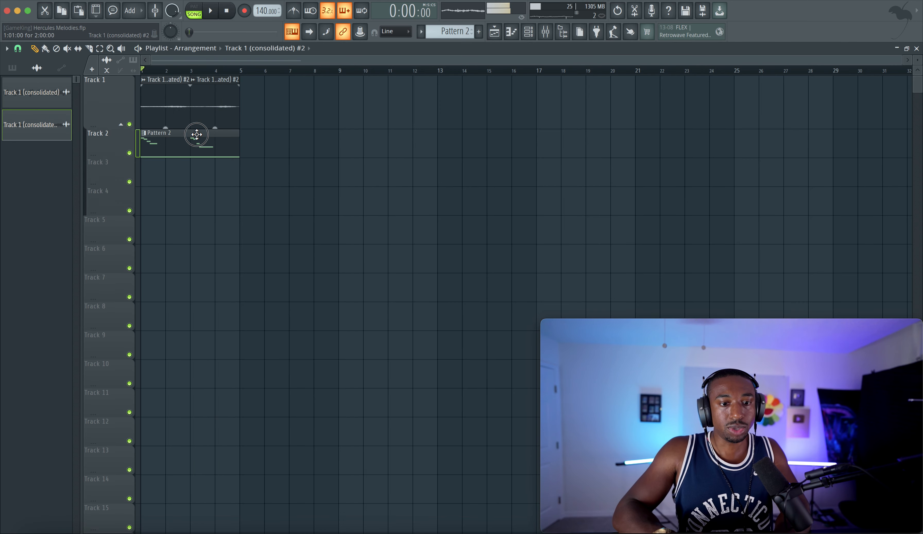
Step: Keep the second half of the reversed clip on Track 1 at bar 3 and set its gain to -12.2 dB during playback
{"action": "left_click_drag", "start_coordinate": [197, 123], "coordinate": [206, 173]}
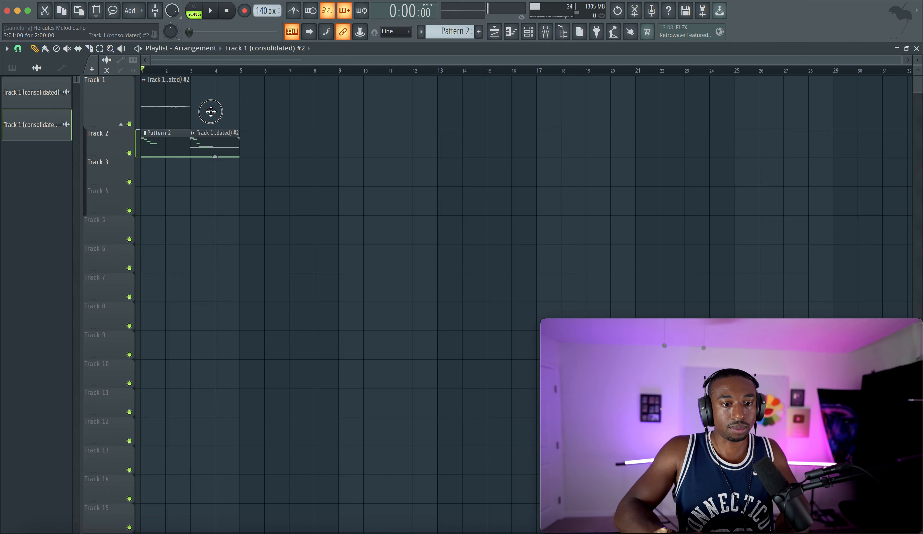
{"action": "left_click_drag", "start_coordinate": [210, 111], "coordinate": [206, 91]}
{"action": "key", "text": "space"}
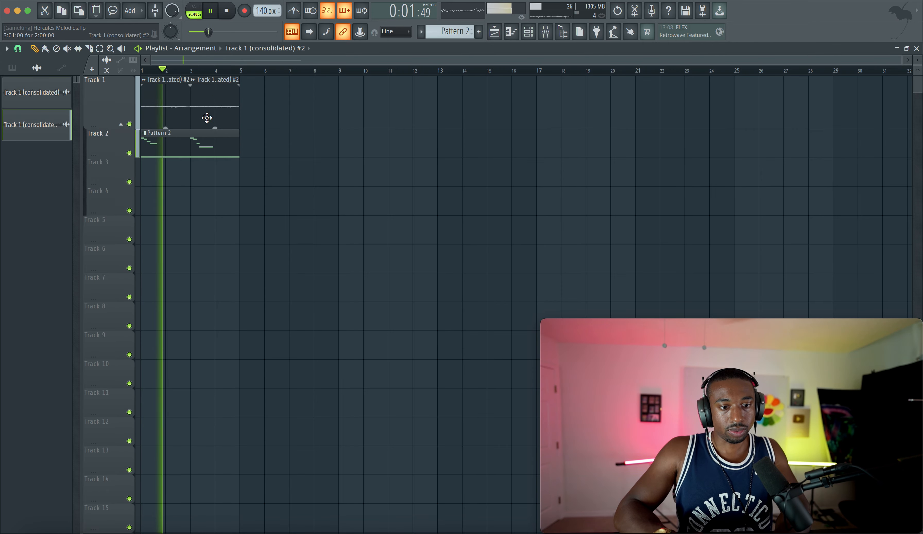
{"action": "mouse_move", "coordinate": [215, 127]}
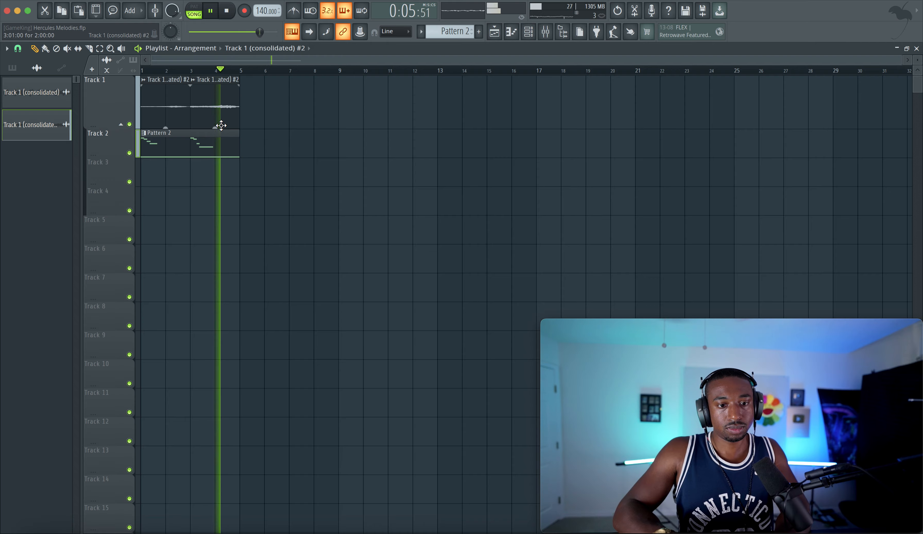
{"action": "left_click_drag", "start_coordinate": [215, 127], "coordinate": [215, 137]}
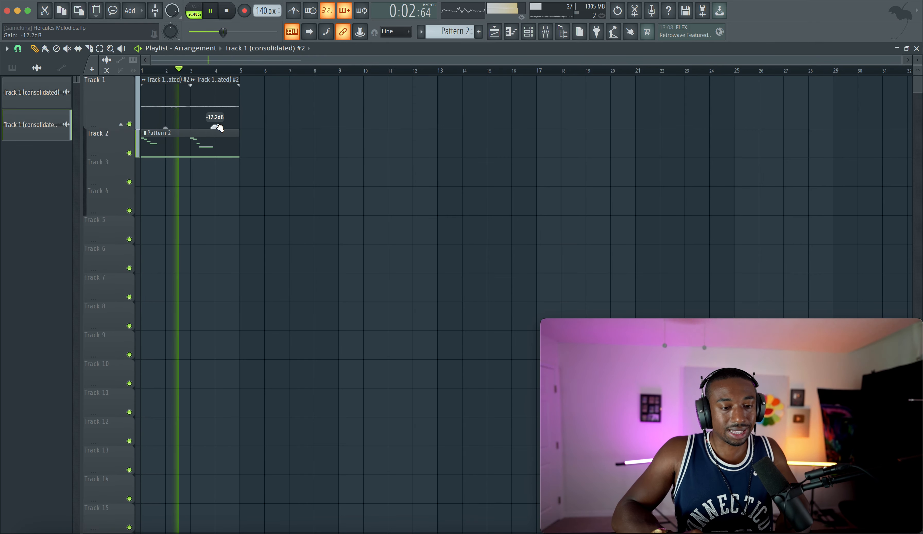
Step: Filter the channel rack to Unsorted, check the Hercules and granulized channels, and close the rack while the loop plays
{"action": "left_click", "coordinate": [528, 32]}
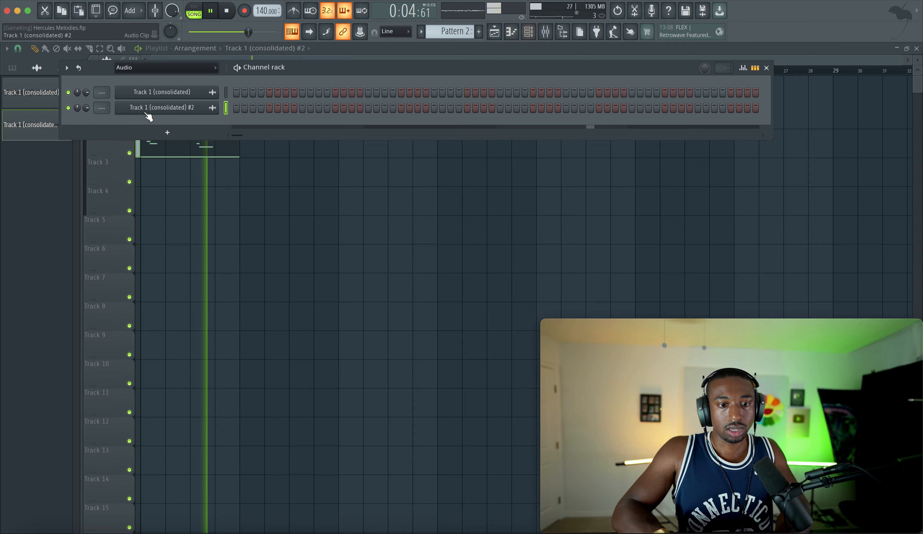
{"action": "left_click", "coordinate": [133, 69]}
{"action": "left_click", "coordinate": [142, 103]}
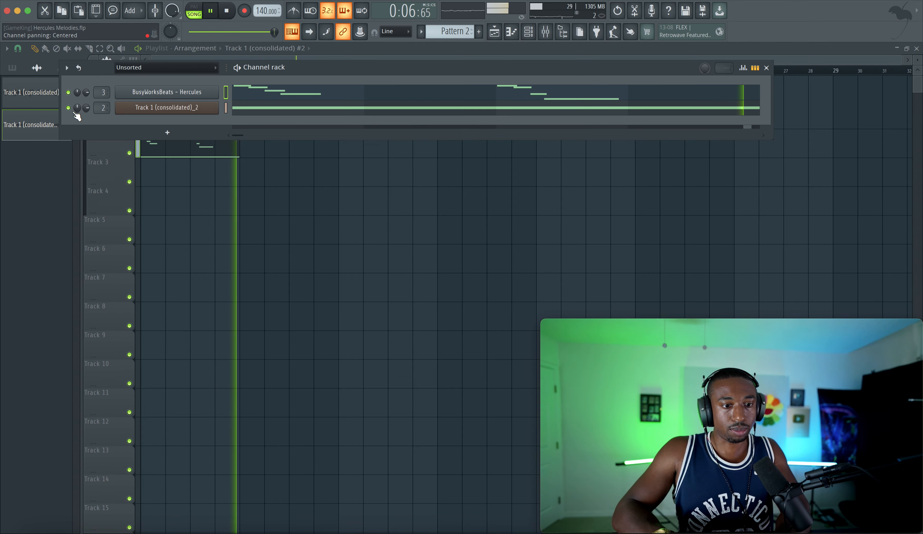
{"action": "key", "text": "F6"}
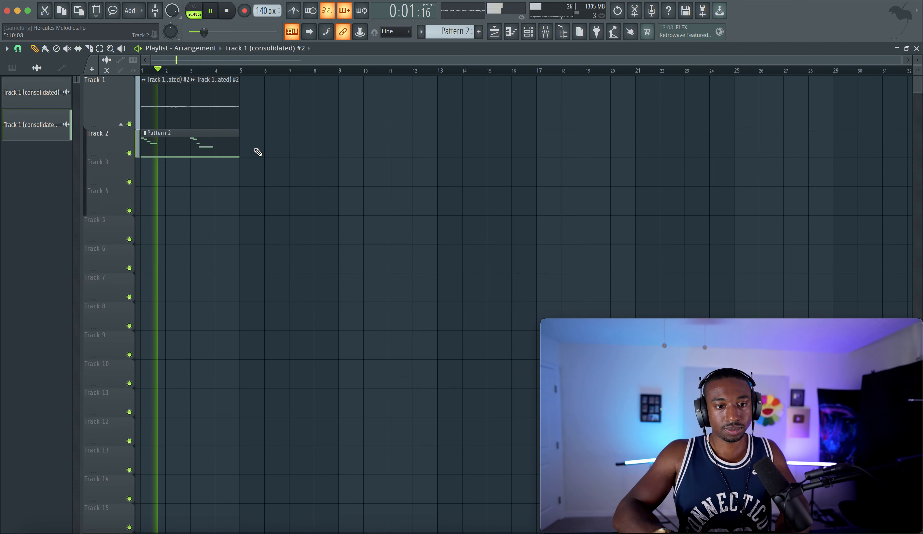
Step: Open the Fruity Convolver on the Hercules mixer track and check its wet level while the loop plays
{"action": "left_click_drag", "start_coordinate": [165, 128], "coordinate": [216, 127]}
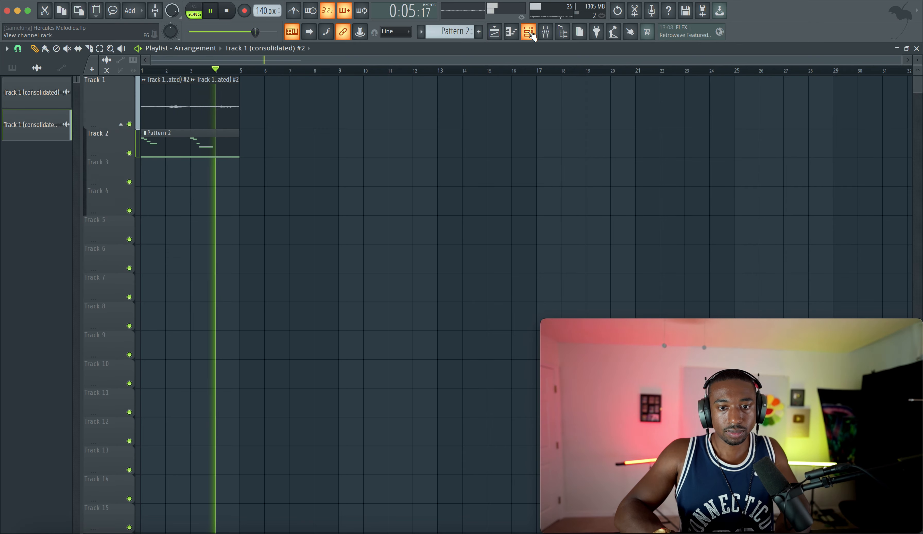
{"action": "left_click", "coordinate": [529, 33]}
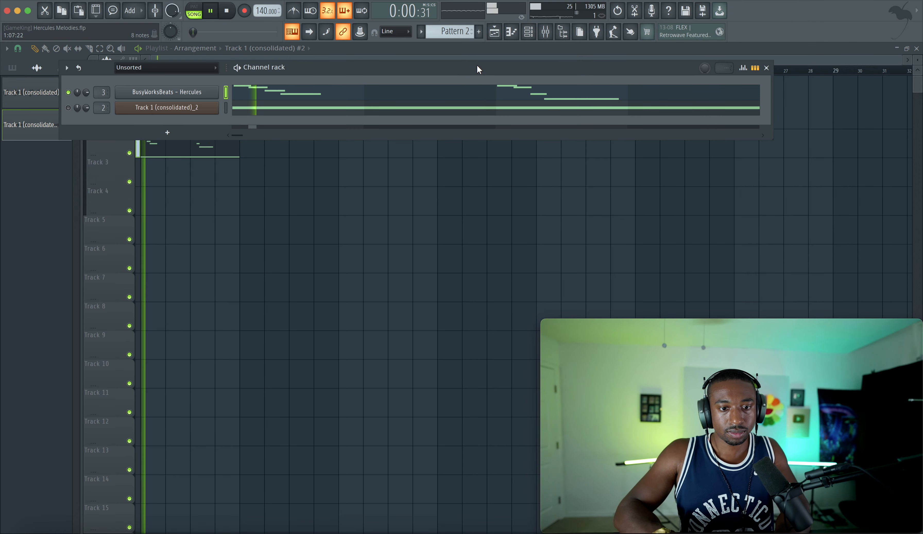
{"action": "left_click", "coordinate": [545, 33]}
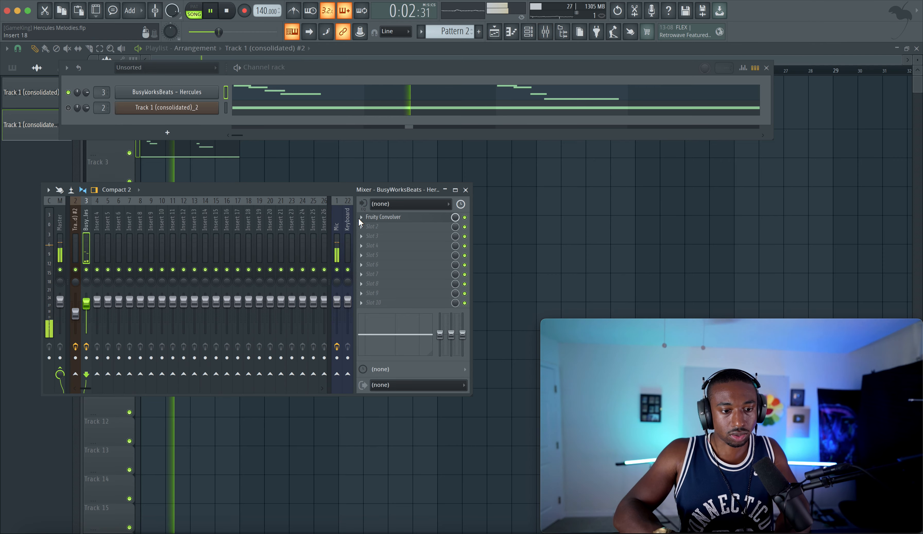
{"action": "left_click", "coordinate": [422, 217]}
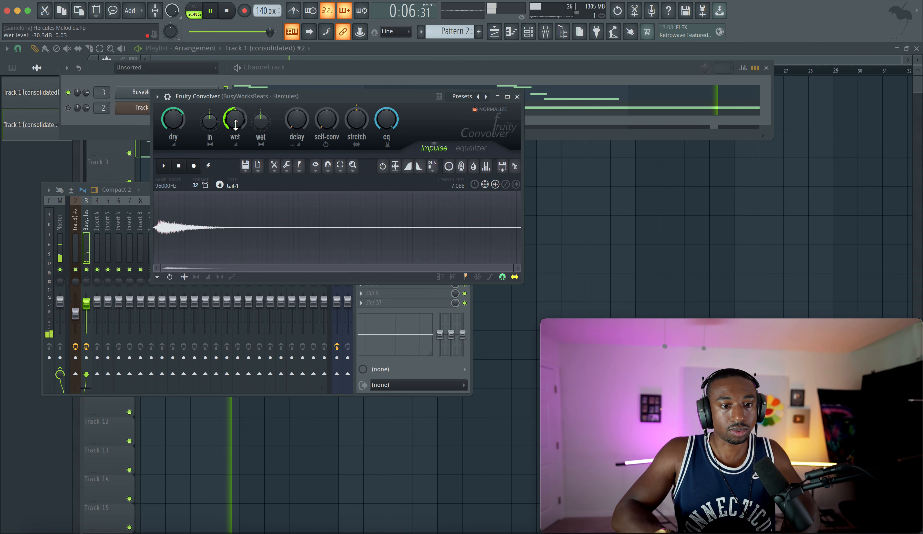
{"action": "left_click", "coordinate": [517, 97]}
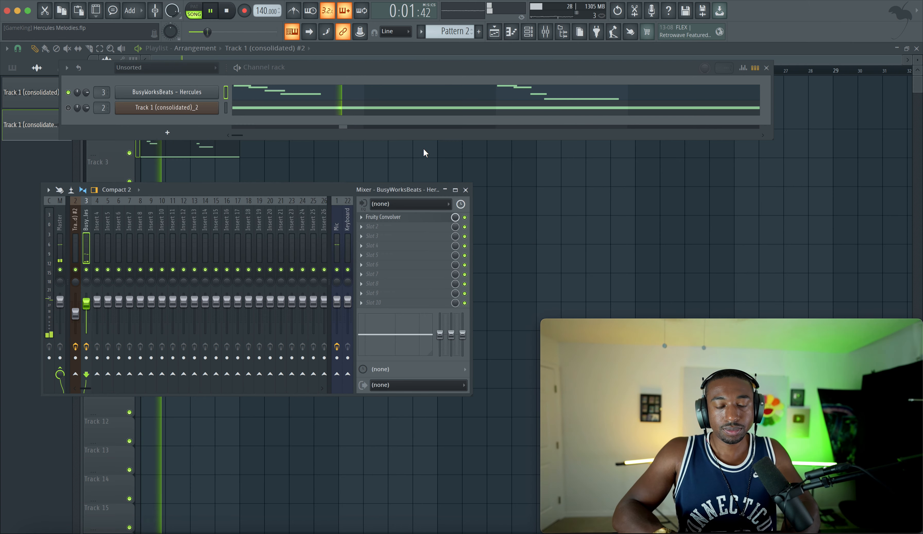
Step: Quantize the Hercules notes of Pattern 2 in the piano roll and restart playback
{"action": "left_click", "coordinate": [394, 230]}
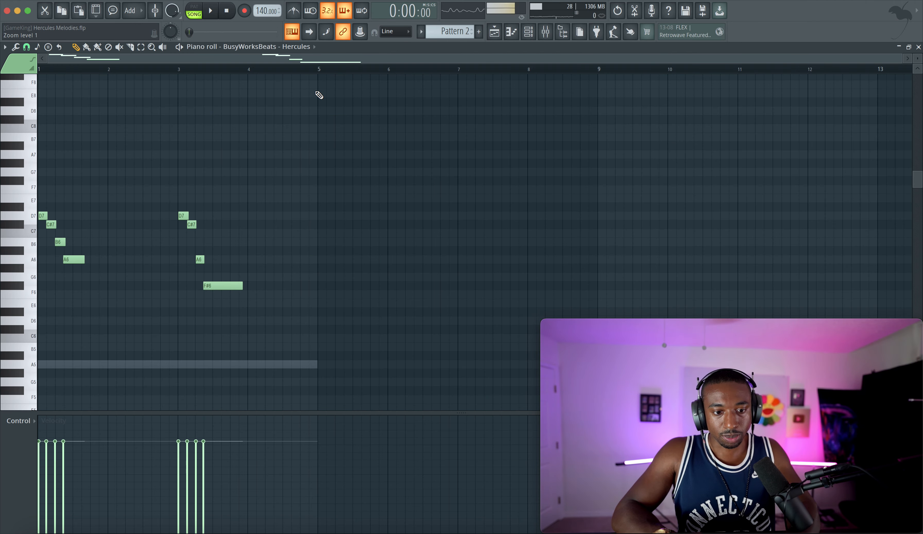
{"action": "key", "text": "alt+q"}
{"action": "key", "text": "Return"}
{"action": "key", "text": "space"}
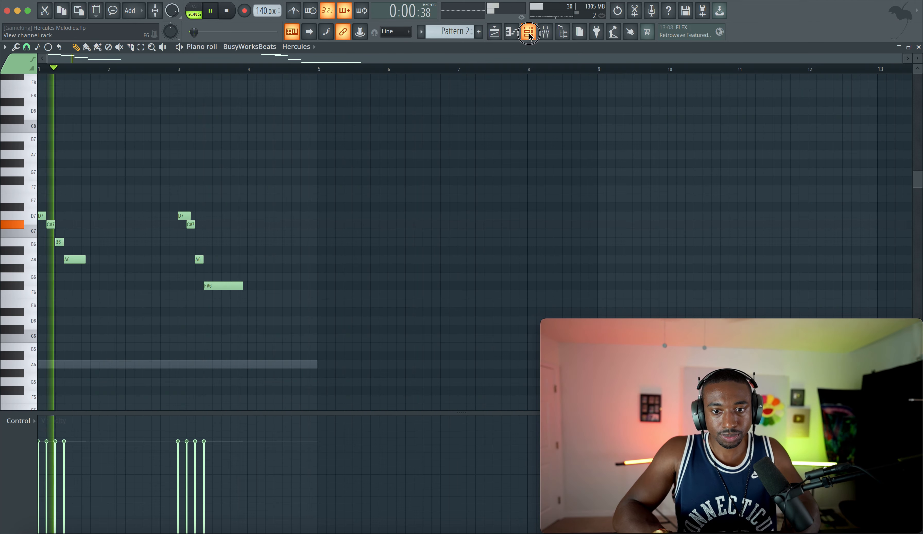
Step: Stop playback and load Fruity Delay 3 into the second effect slot of the Hercules mixer track
{"action": "left_click", "coordinate": [529, 33]}
{"action": "key", "text": "space"}
{"action": "left_click", "coordinate": [545, 33]}
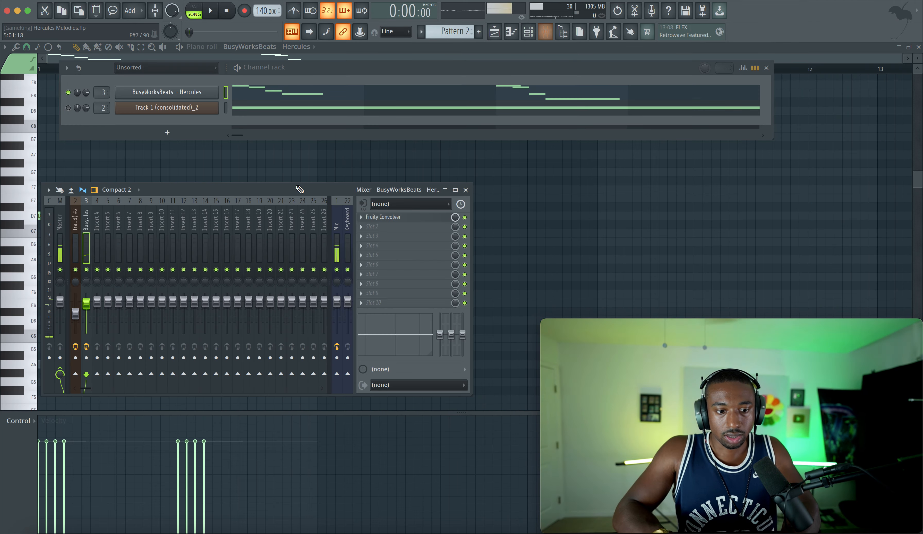
{"action": "left_click", "coordinate": [374, 220]}
{"action": "scroll", "coordinate": [323, 249], "scroll_direction": "down", "scroll_amount": 5}
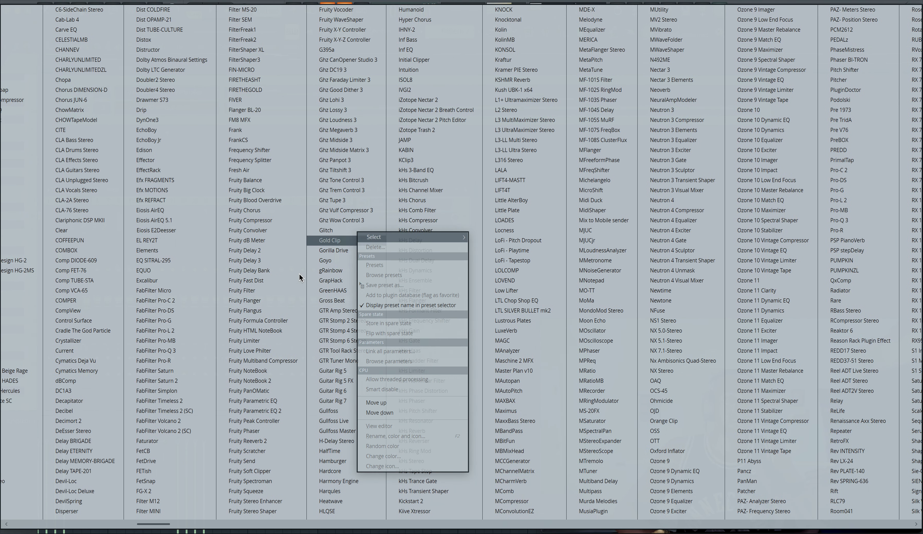
{"action": "scroll", "coordinate": [290, 213], "scroll_direction": "down", "scroll_amount": 2}
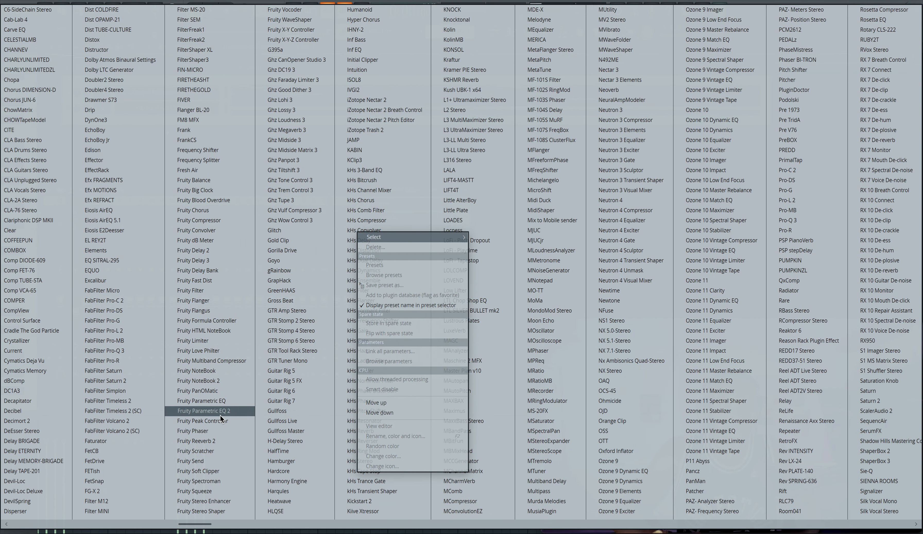
{"action": "left_click", "coordinate": [211, 261]}
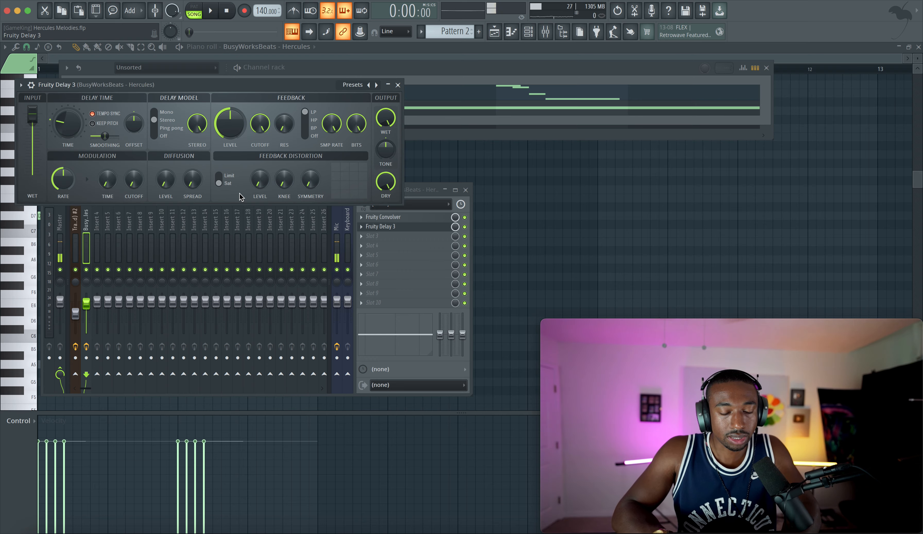
Step: Set Fruity Delay 3 to the ping pong model, add time modulation, and raise its feedback level during playback
{"action": "left_click", "coordinate": [162, 129]}
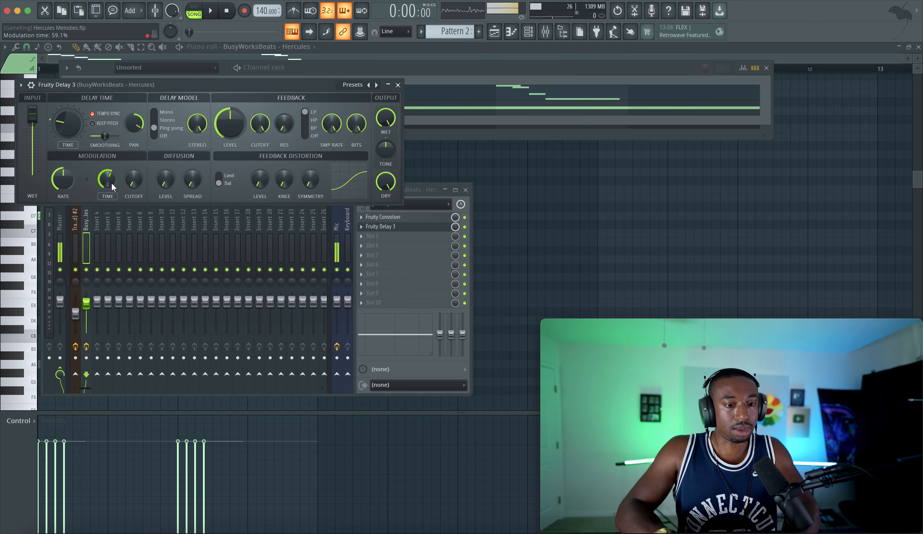
{"action": "key", "text": "space"}
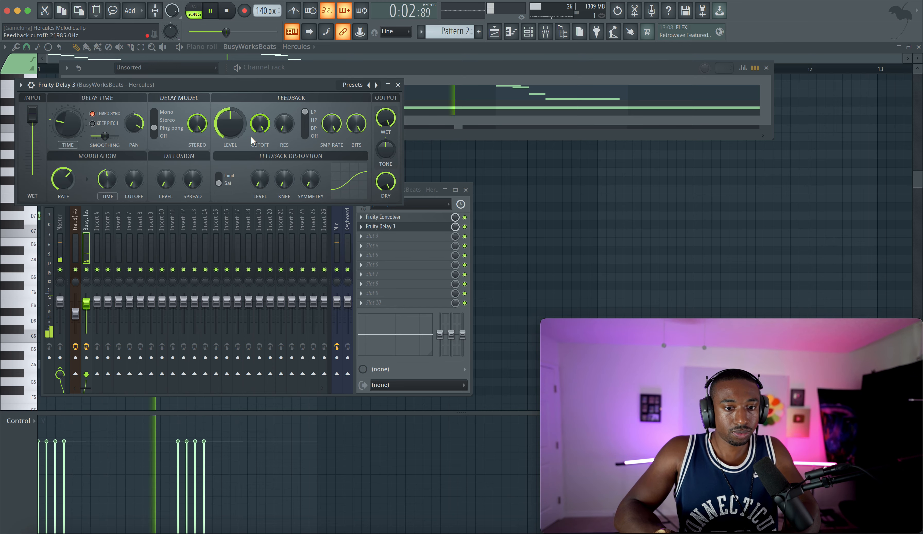
{"action": "left_click_drag", "start_coordinate": [230, 132], "coordinate": [231, 123]}
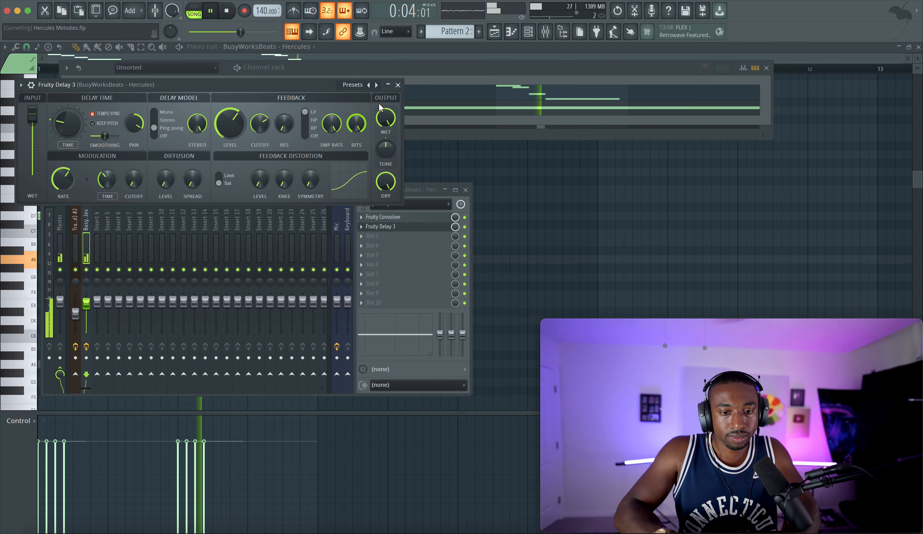
{"action": "left_click", "coordinate": [398, 85]}
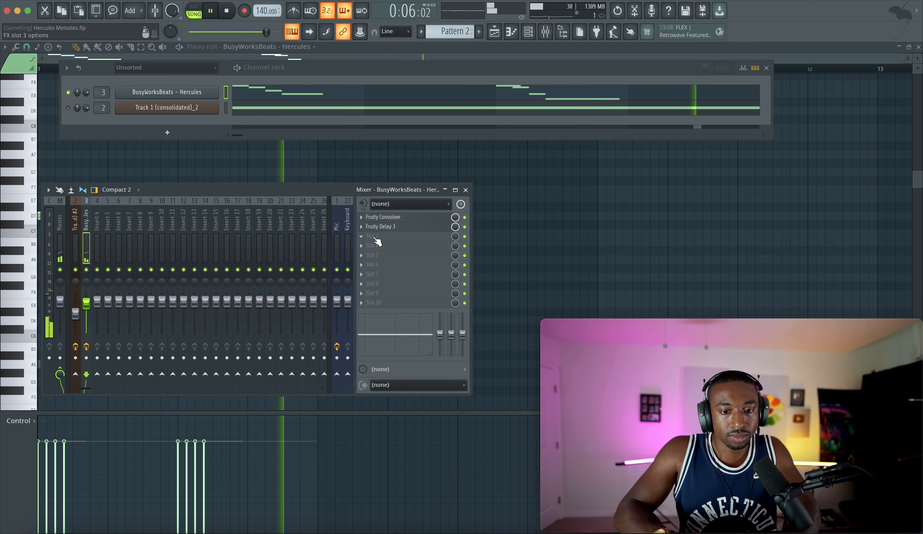
Step: Move Fruity Delay 3 above the Fruity Convolver, and set the Convolver's wet level to -30.3 dB and dry level to -12.4 dB
{"action": "scroll", "coordinate": [383, 227], "scroll_direction": "up", "scroll_amount": 1}
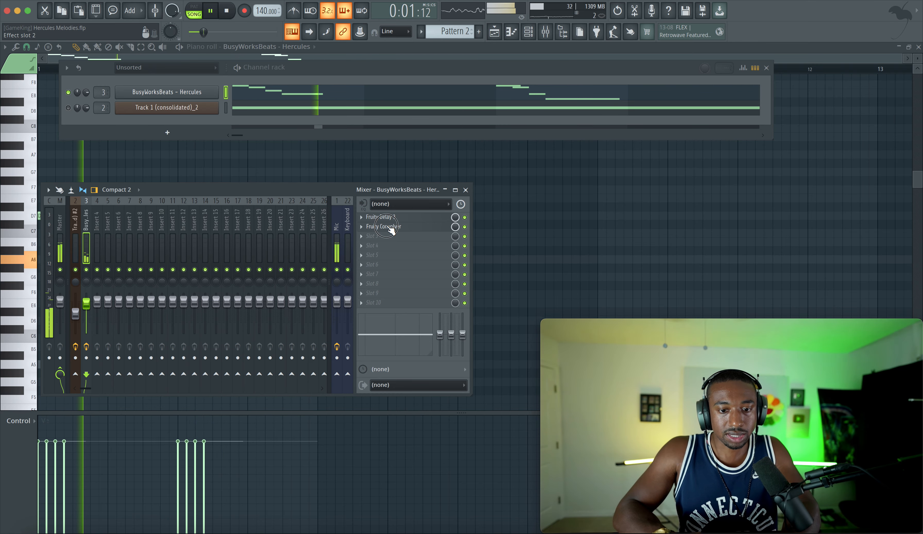
{"action": "left_click", "coordinate": [384, 226]}
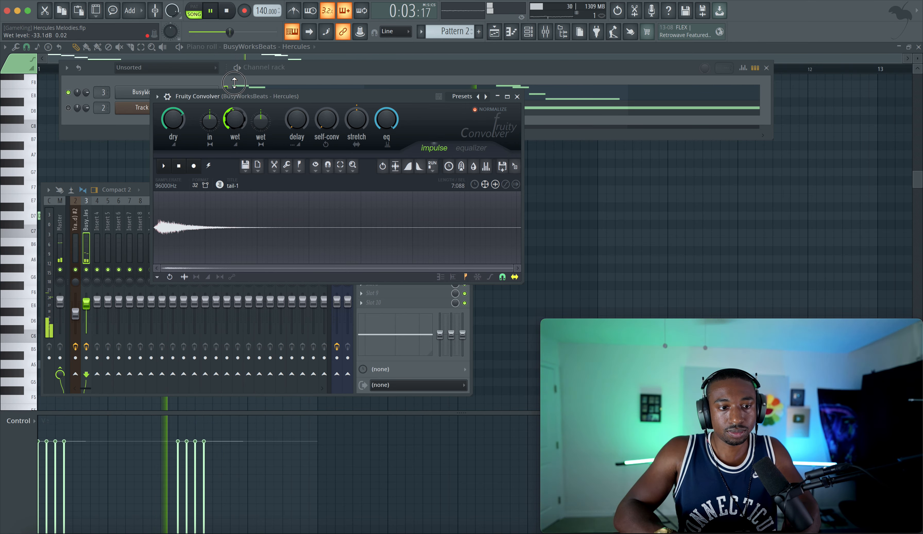
{"action": "right_click", "coordinate": [239, 108]}
{"action": "left_click", "coordinate": [235, 123]}
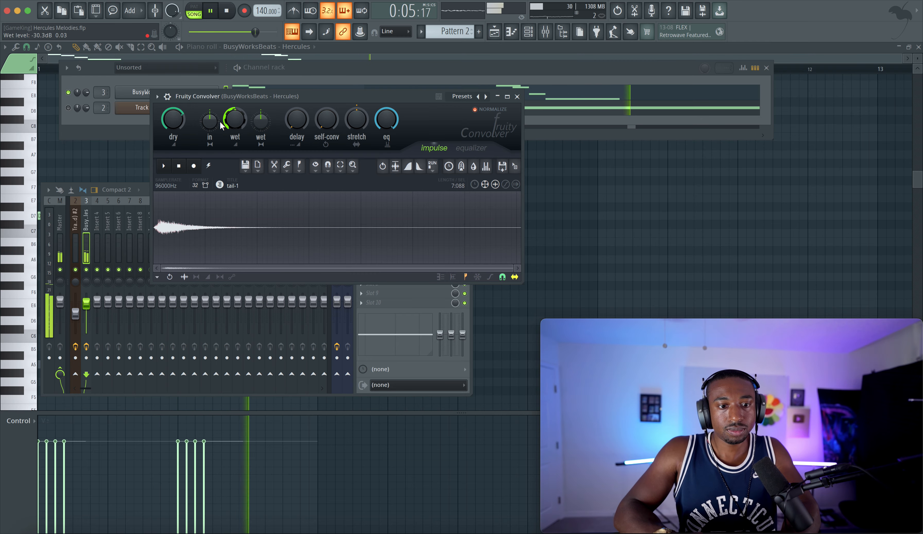
{"action": "left_click_drag", "start_coordinate": [172, 119], "coordinate": [175, 120]}
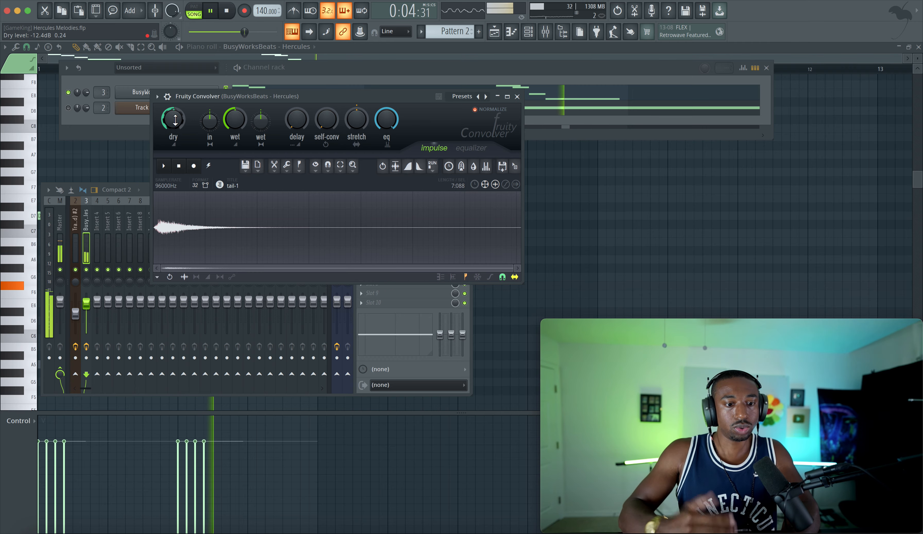
{"action": "left_click", "coordinate": [517, 96]}
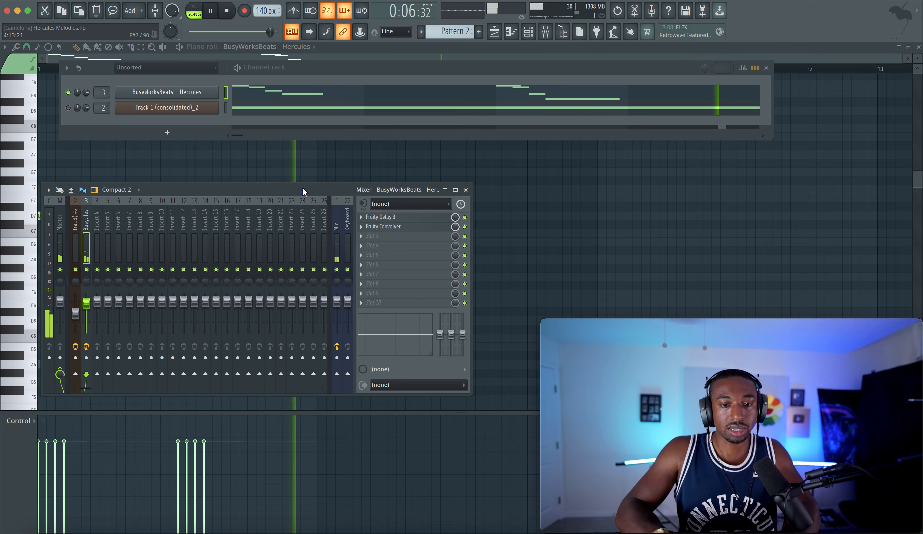
Step: Return to the playlist, stop playback, and consolidate Track 2 into a WAV audio clip with the tail set to Cut remainder
{"action": "left_click", "coordinate": [496, 32]}
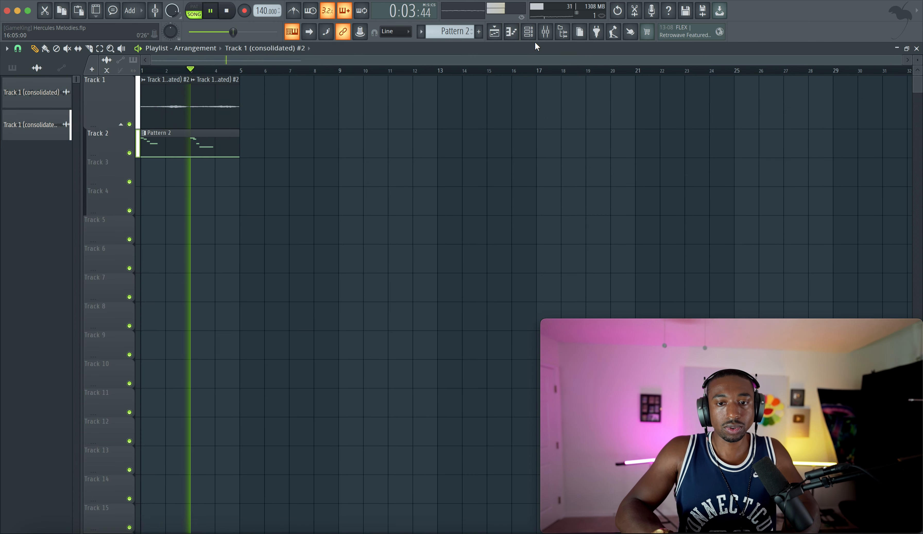
{"action": "key", "text": "space"}
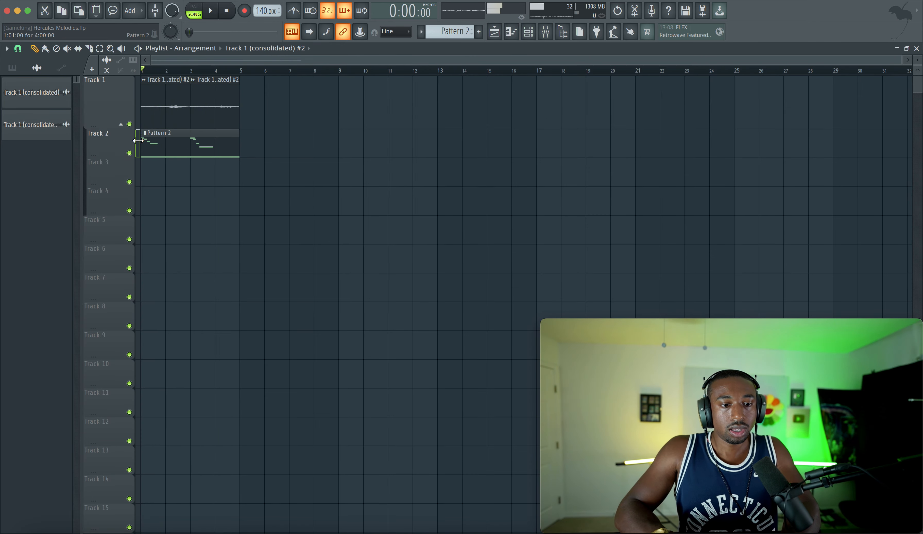
{"action": "right_click", "coordinate": [118, 149]}
{"action": "left_click", "coordinate": [365, 254]}
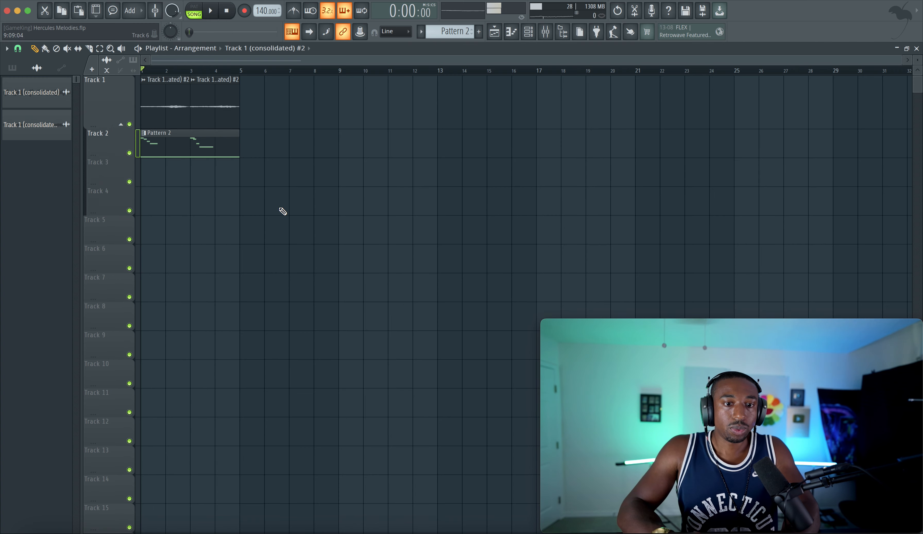
{"action": "right_click", "coordinate": [105, 146]}
{"action": "left_click", "coordinate": [147, 314]}
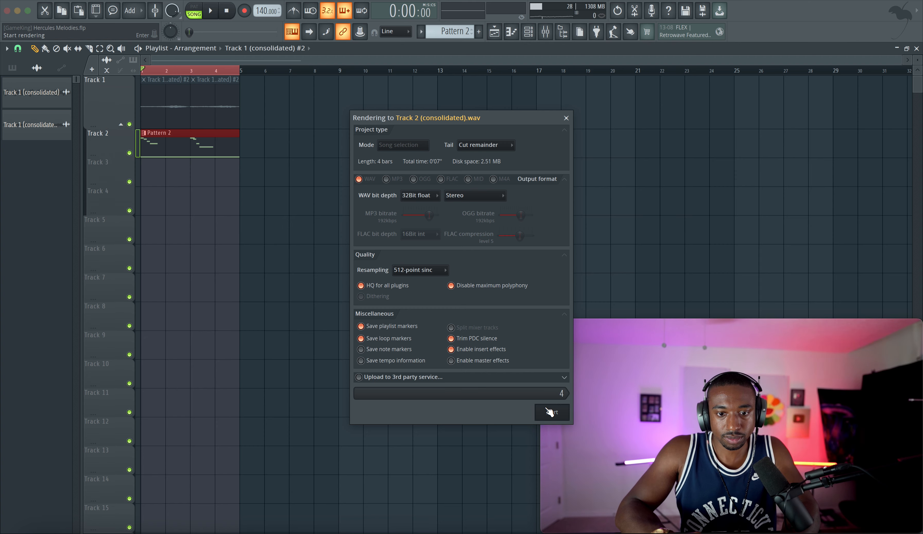
{"action": "left_click", "coordinate": [551, 412]}
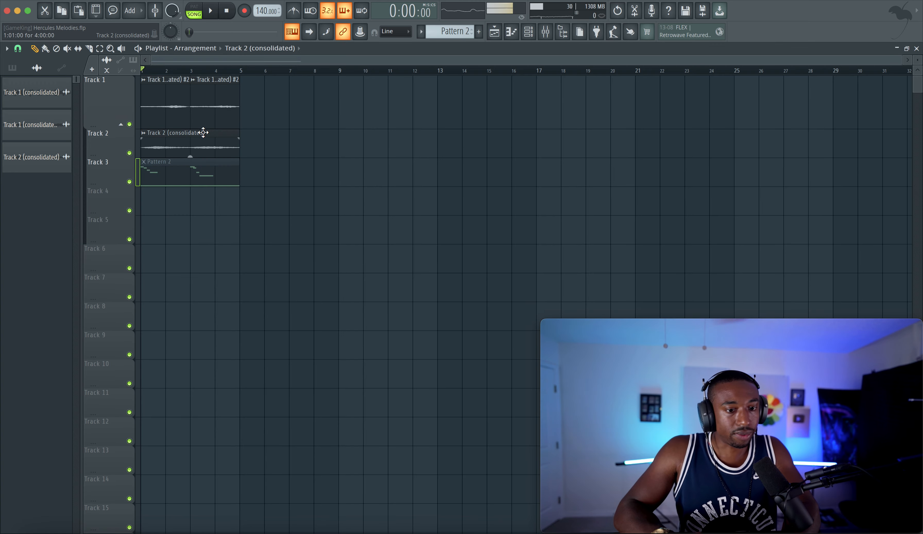
Step: Try Stretch as the time-stretching mode of the reversed Track 1 clip, and return it to Resample
{"action": "double_click", "coordinate": [206, 100]}
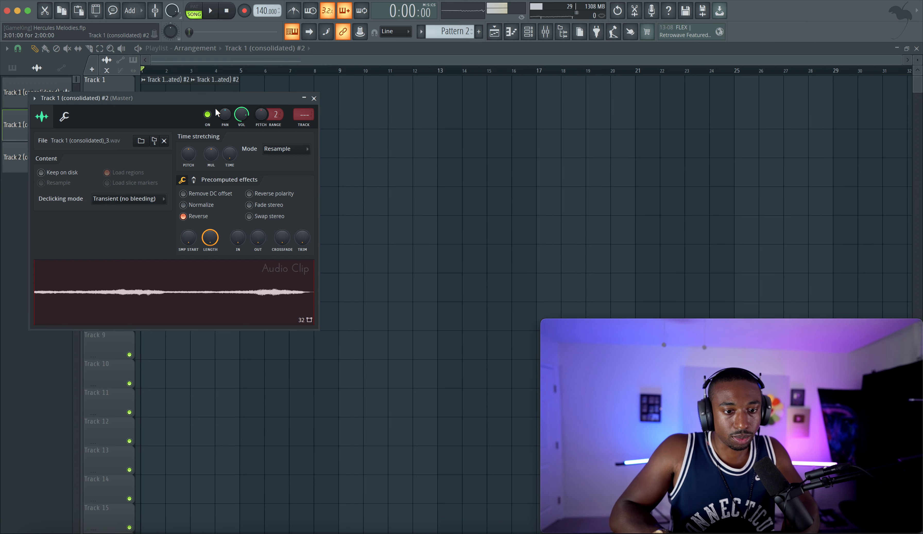
{"action": "left_click", "coordinate": [268, 148]}
{"action": "left_click", "coordinate": [272, 178]}
{"action": "left_click", "coordinate": [273, 148]}
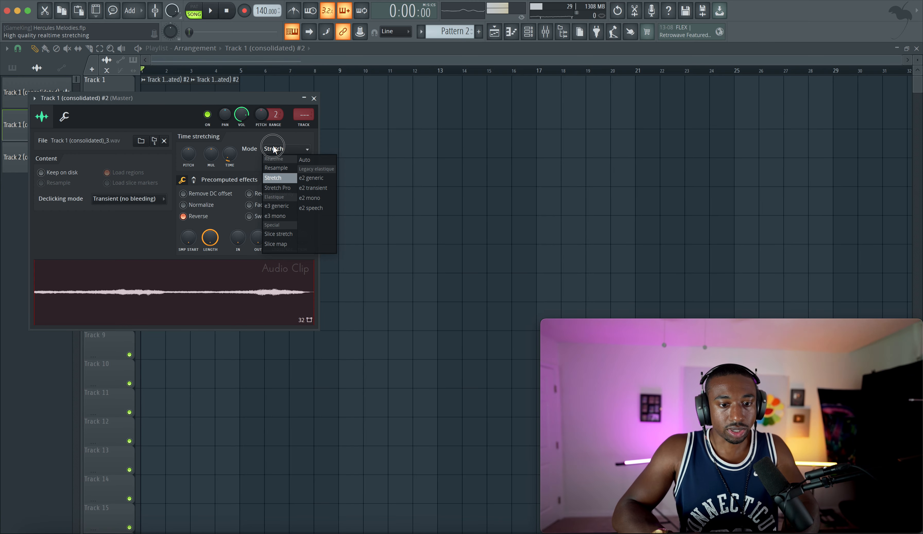
{"action": "left_click", "coordinate": [281, 180]}
{"action": "left_click", "coordinate": [313, 98]}
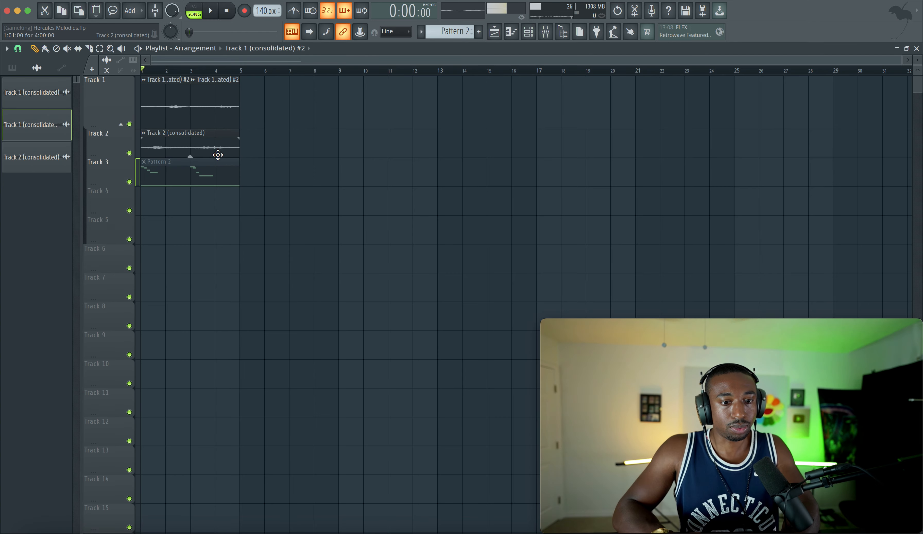
Step: Set the time-stretching mode of the consolidated Track 2 clip to Resample
{"action": "double_click", "coordinate": [216, 140]}
{"action": "left_click", "coordinate": [282, 164]}
{"action": "left_click", "coordinate": [283, 188]}
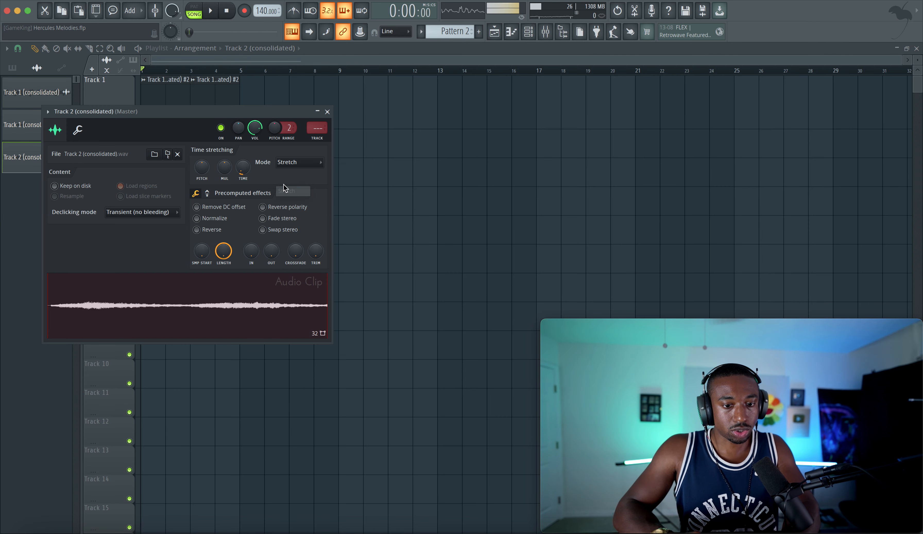
{"action": "left_click", "coordinate": [286, 167]}
{"action": "left_click", "coordinate": [288, 181]}
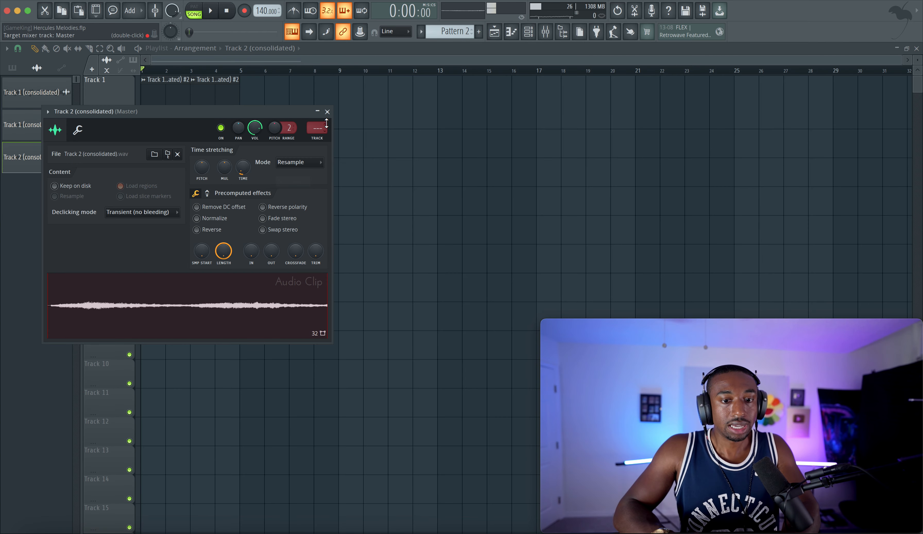
{"action": "left_click", "coordinate": [327, 111]}
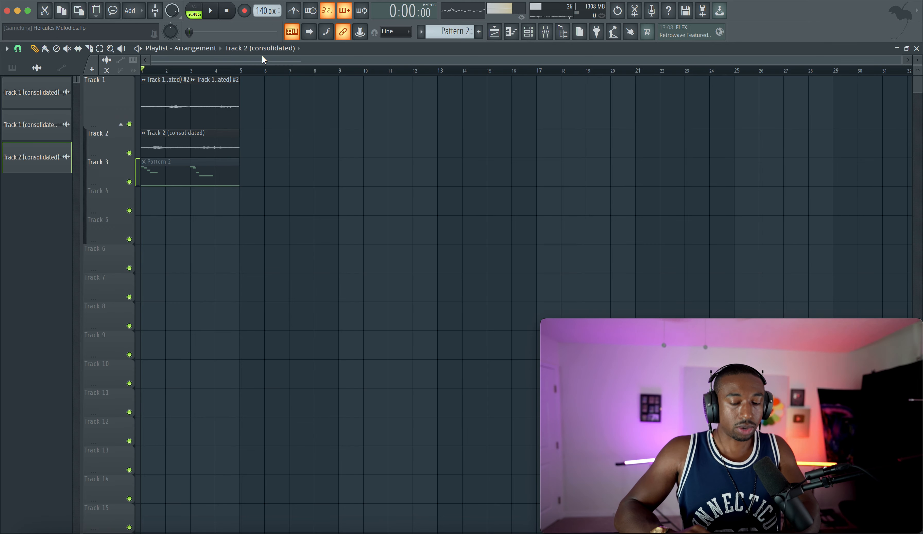
Step: Lower the project tempo to 120 BPM, start playback, and mute the Mic mixer track
{"action": "left_click_drag", "start_coordinate": [267, 11], "coordinate": [267, 31]}
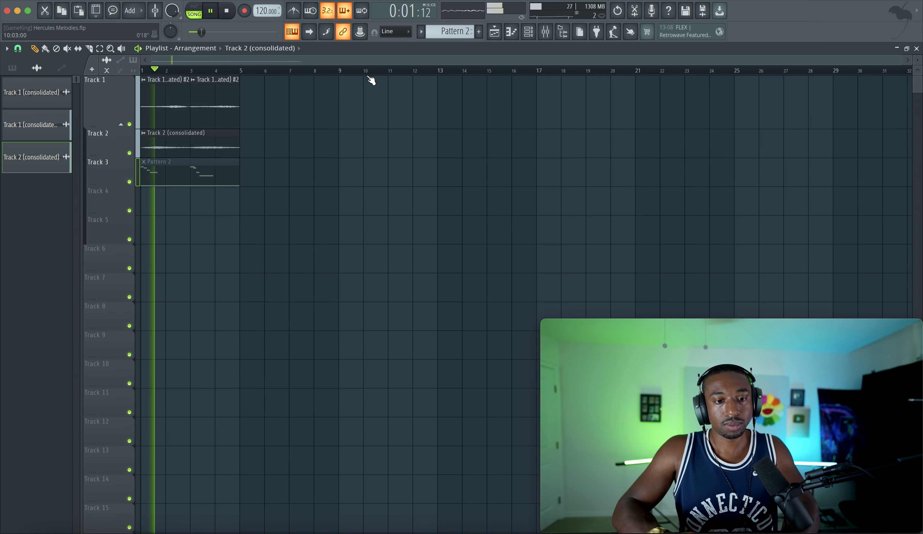
{"action": "left_click", "coordinate": [545, 31]}
{"action": "left_click", "coordinate": [337, 270]}
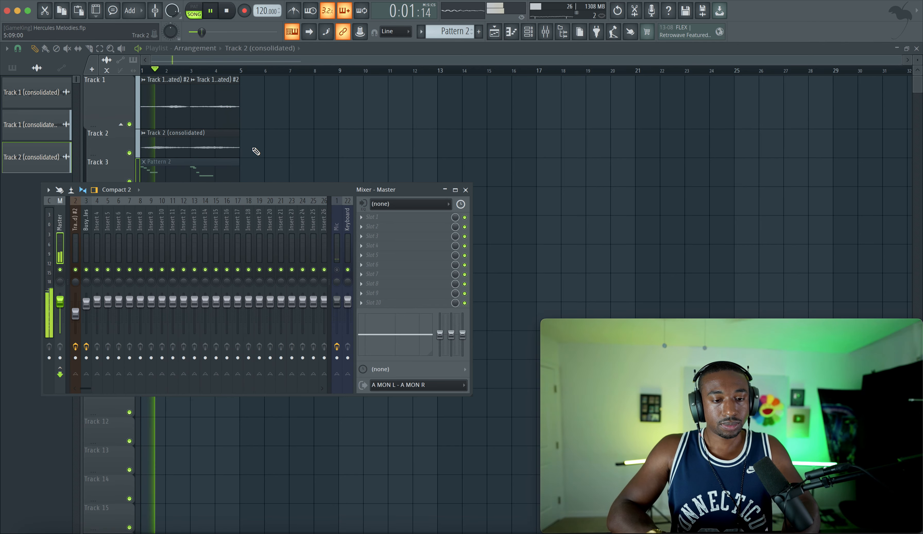
Step: Close the mixer, check the reversed Track 1 clip's time-stretching settings, and select the consolidated Track 2 clip during playback
{"action": "left_click_drag", "start_coordinate": [252, 148], "coordinate": [176, 110]}
{"action": "left_click", "coordinate": [305, 124], "text": "super"}
{"action": "double_click", "coordinate": [221, 94]}
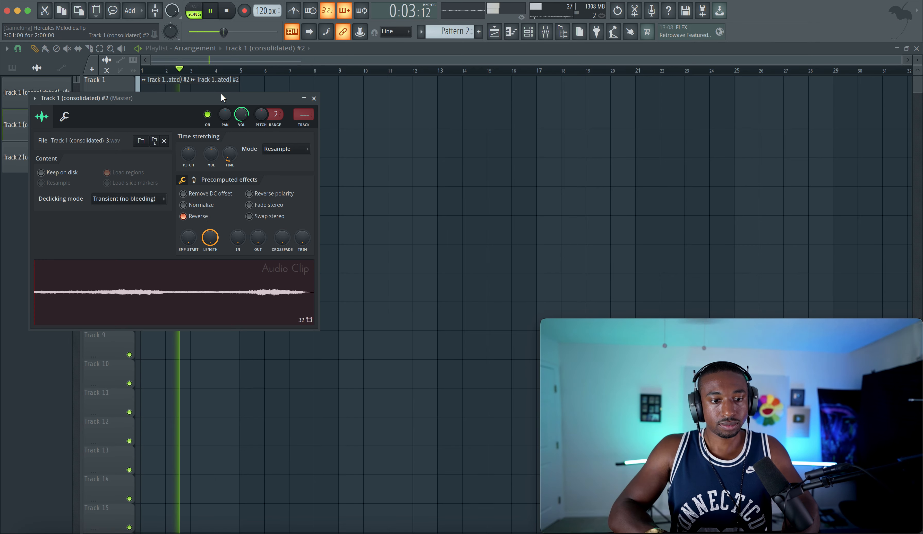
{"action": "key", "text": "F9"}
{"action": "left_click", "coordinate": [387, 130]}
{"action": "left_click", "coordinate": [218, 136]}
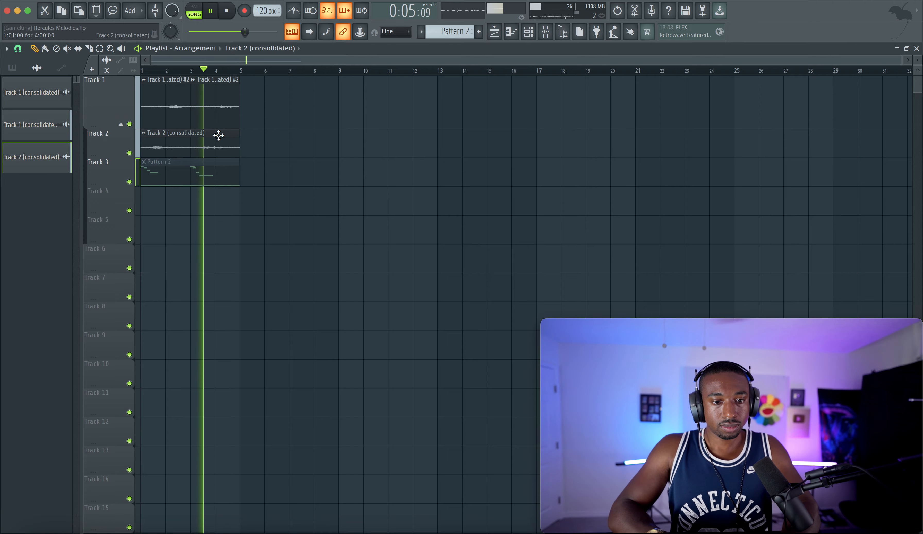
Step: Check the consolidated Track 2 clip's time-stretching settings, close them, and bring up the mixer
{"action": "double_click", "coordinate": [218, 135]}
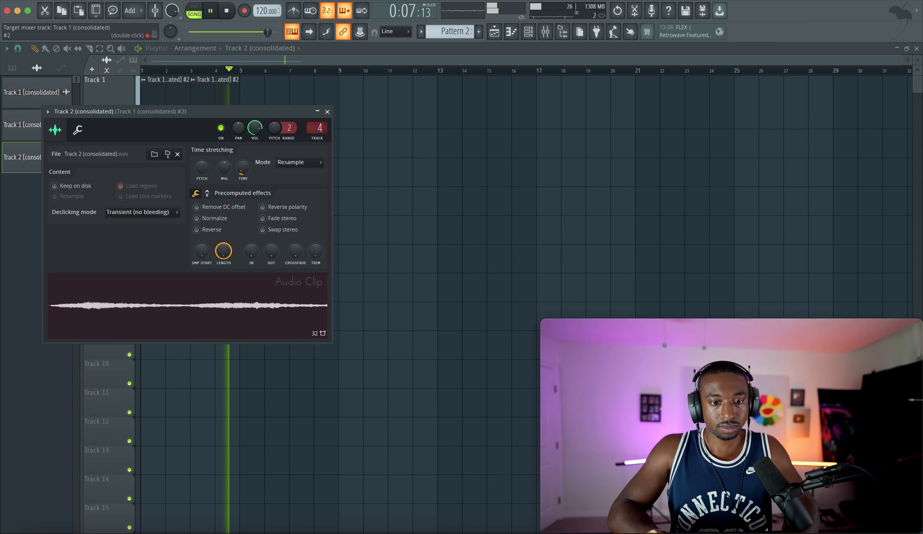
{"action": "left_click", "coordinate": [327, 112]}
{"action": "left_click", "coordinate": [545, 32]}
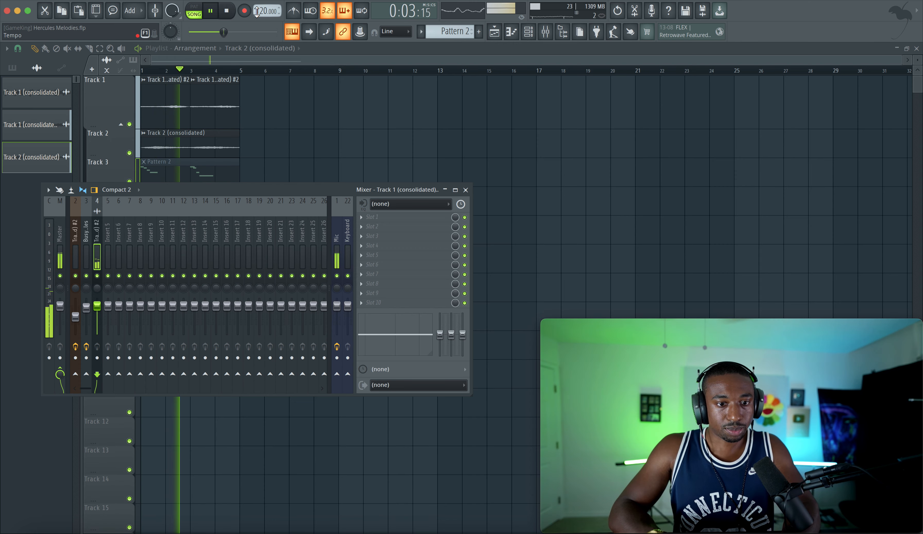
Step: Try the loop at 170 BPM with the Mic track muted, narrow and reposition the mixer, unmute Mic, and set the tempo to 130 BPM
{"action": "left_click_drag", "start_coordinate": [270, 11], "coordinate": [270, 8]}
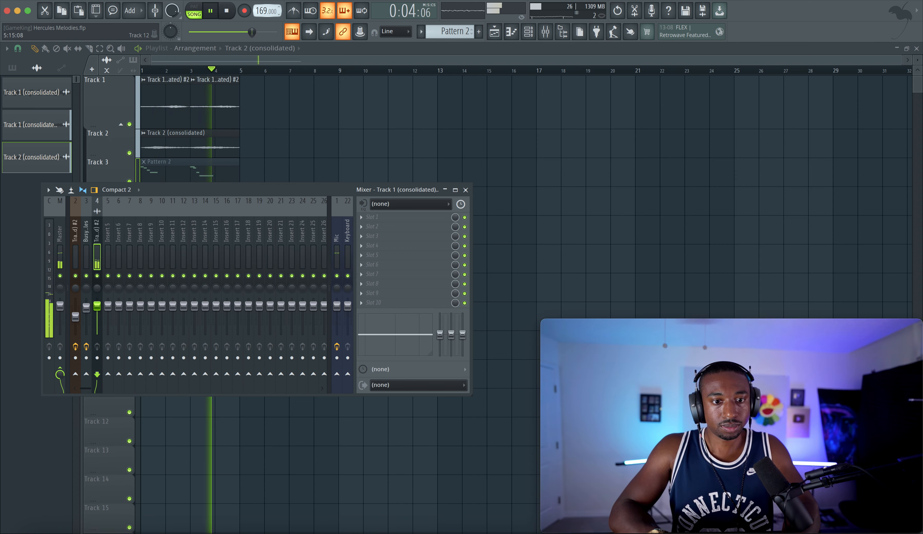
{"action": "left_click", "coordinate": [337, 276]}
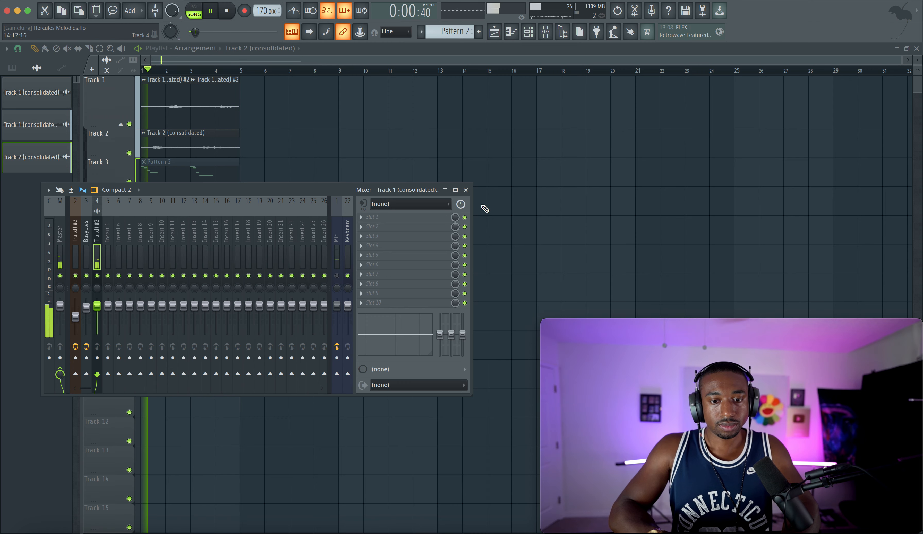
{"action": "left_click_drag", "start_coordinate": [471, 212], "coordinate": [381, 210]}
{"action": "left_click_drag", "start_coordinate": [279, 183], "coordinate": [305, 226]}
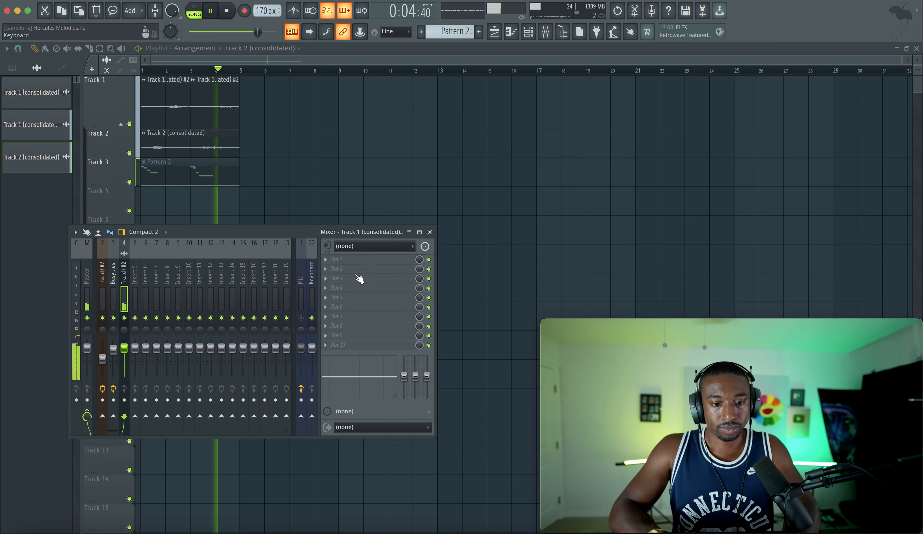
{"action": "left_click", "coordinate": [302, 318]}
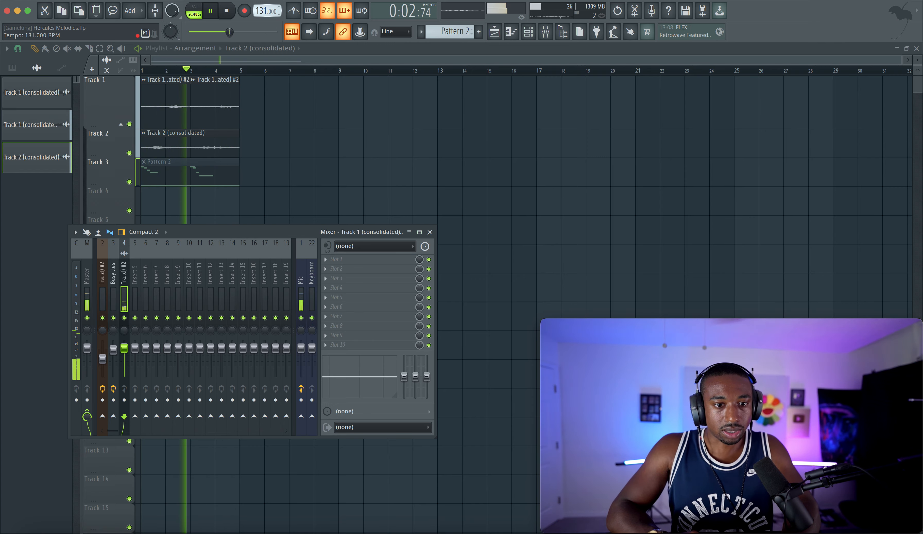
Step: Load SerumFX in the first effect slot of the Track 1 (consolidated) #2 mixer track and enable its noise oscillator with Audio In
{"action": "left_click", "coordinate": [334, 259]}
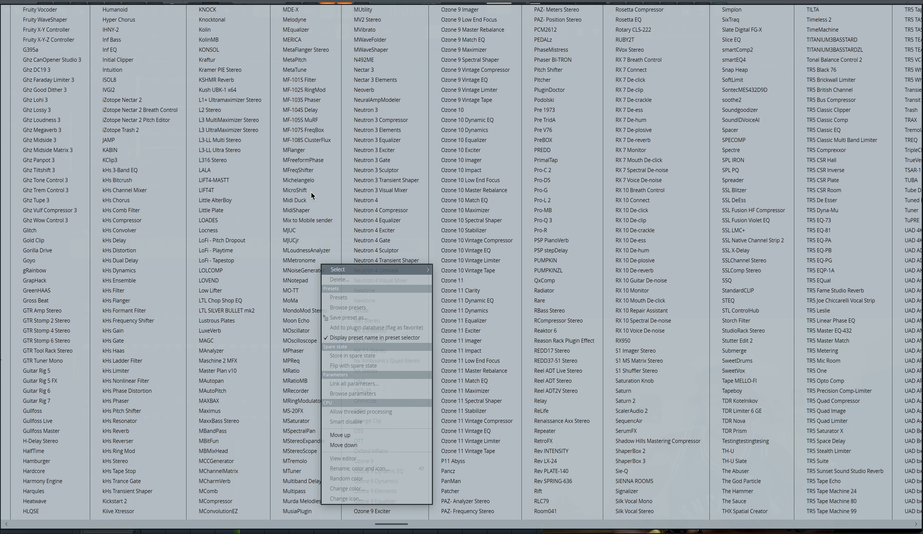
{"action": "scroll", "coordinate": [311, 192], "scroll_direction": "right", "scroll_amount": 2}
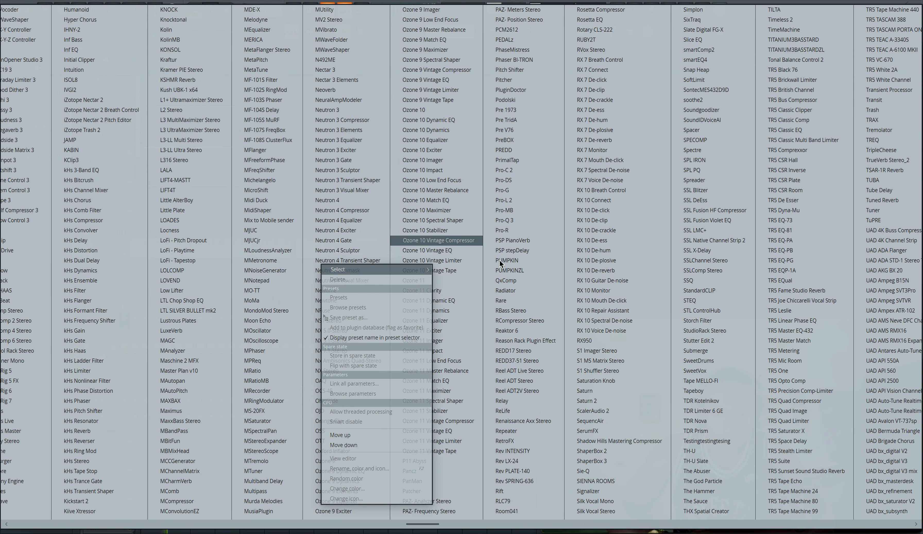
{"action": "left_click", "coordinate": [601, 433]}
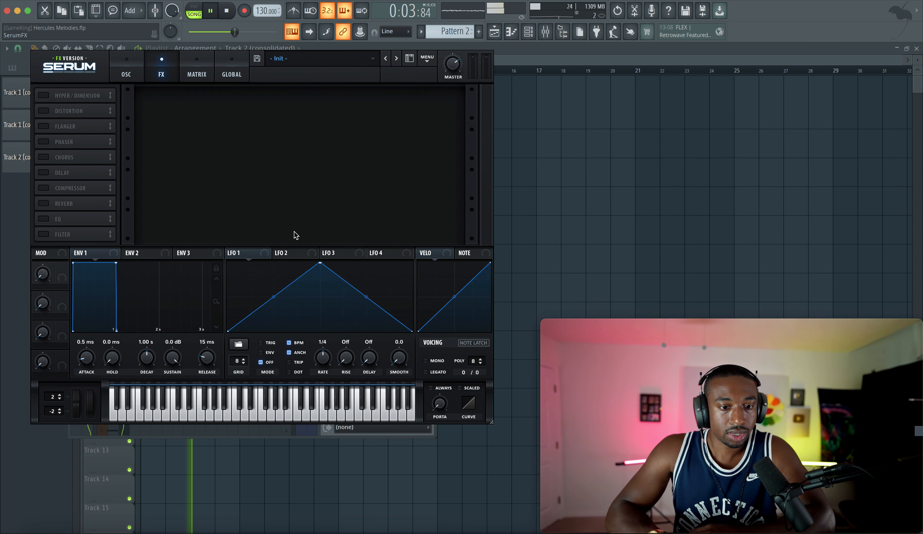
{"action": "left_click", "coordinate": [123, 78]}
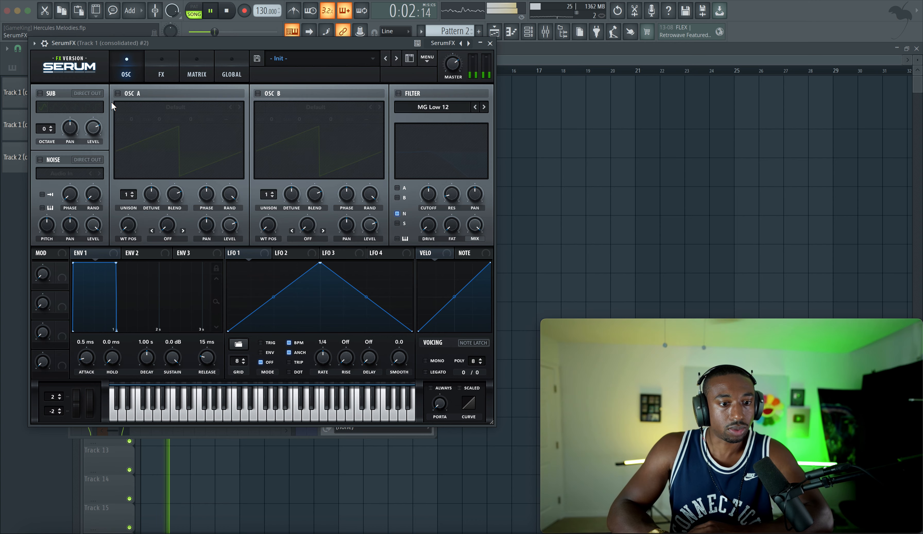
{"action": "left_click", "coordinate": [38, 160]}
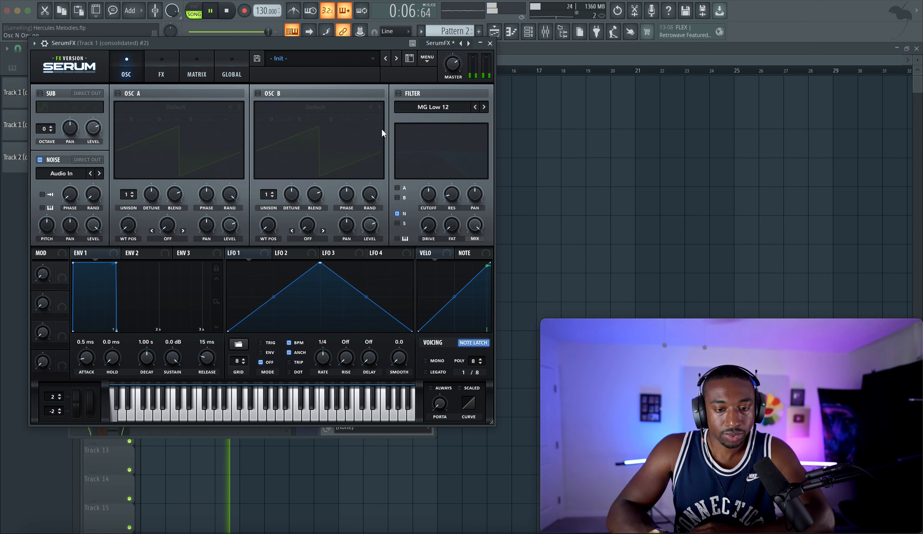
Step: Enable the SerumFX filter, assign LFO 1 to modulate its cutoff, and adjust the cutoff and resonance
{"action": "left_click", "coordinate": [406, 88]}
{"action": "left_click_drag", "start_coordinate": [428, 197], "coordinate": [426, 198]}
{"action": "left_click_drag", "start_coordinate": [257, 254], "coordinate": [422, 230]}
{"action": "left_click_drag", "start_coordinate": [452, 198], "coordinate": [434, 186]}
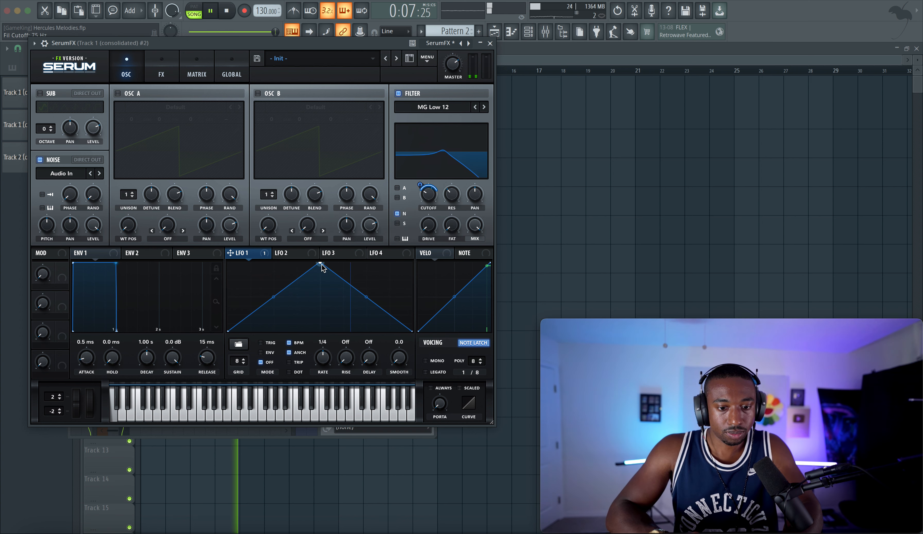
{"action": "left_click_drag", "start_coordinate": [428, 225], "coordinate": [445, 195]}
Step: Change the filter type to Dist.Comb 1 LP, set its resonance to about 58%, raise the comb frequency, and adjust the drive
{"action": "left_click", "coordinate": [443, 110]}
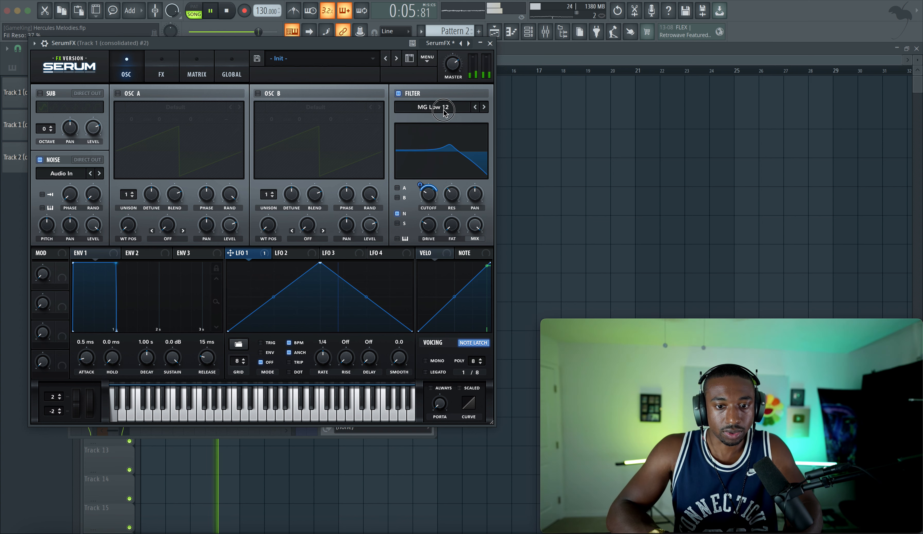
{"action": "mouse_move", "coordinate": [433, 154]}
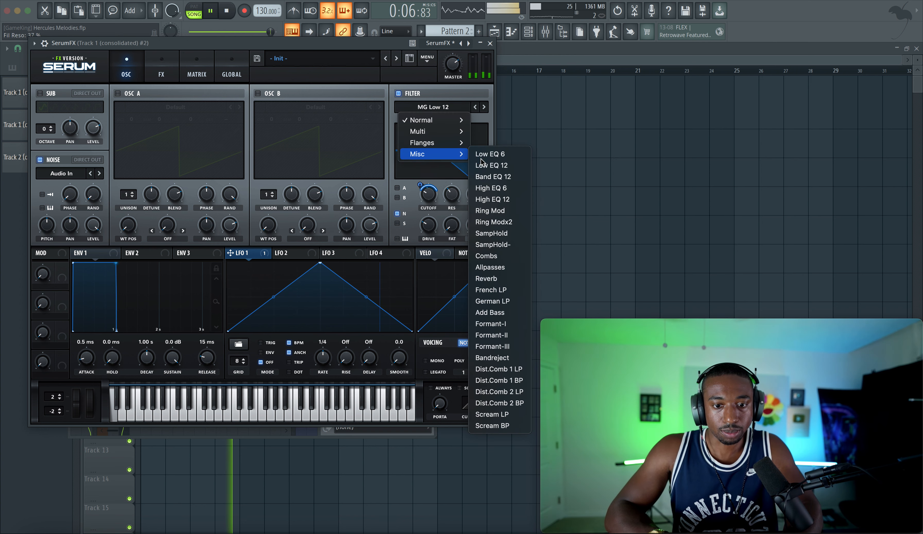
{"action": "left_click", "coordinate": [495, 369]}
{"action": "left_click_drag", "start_coordinate": [454, 196], "coordinate": [455, 164]}
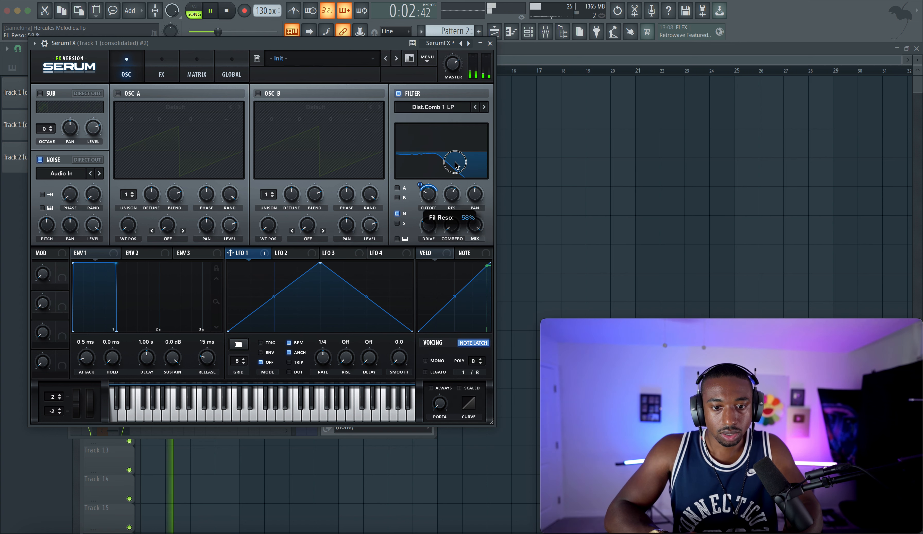
{"action": "left_click_drag", "start_coordinate": [452, 227], "coordinate": [452, 176]}
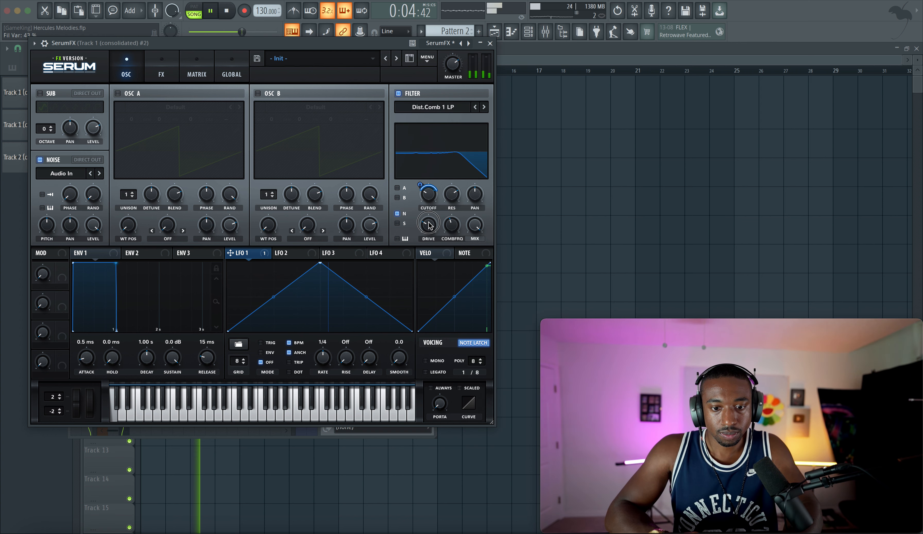
{"action": "left_click_drag", "start_coordinate": [433, 228], "coordinate": [433, 201]}
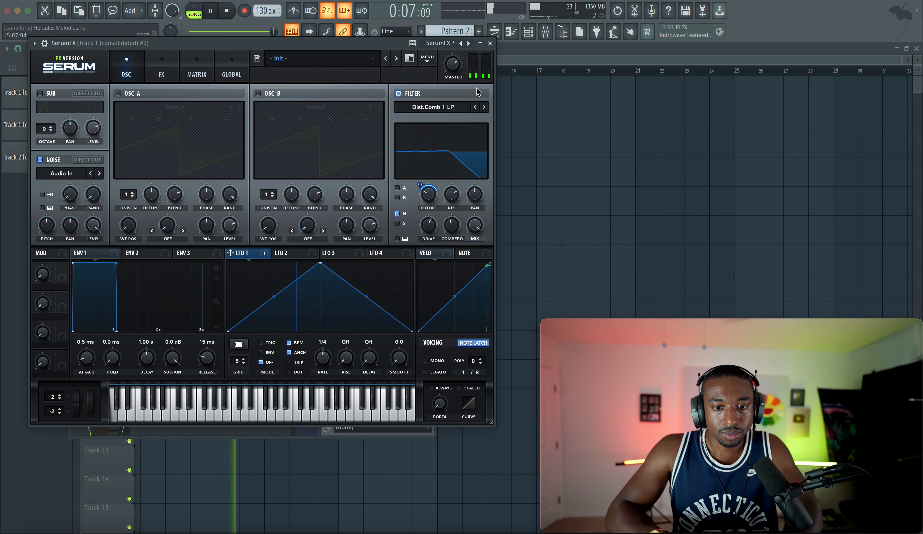
{"action": "left_click_drag", "start_coordinate": [432, 201], "coordinate": [432, 256]}
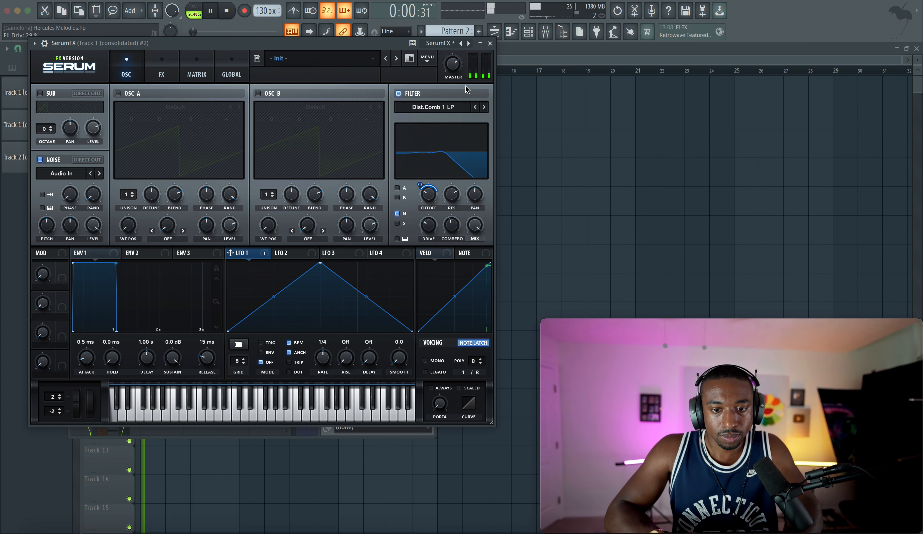
Step: Close SerumFX, stop playback, create an automation clip for its mixer slot's mix level, and hide the mixer
{"action": "left_click", "coordinate": [490, 44]}
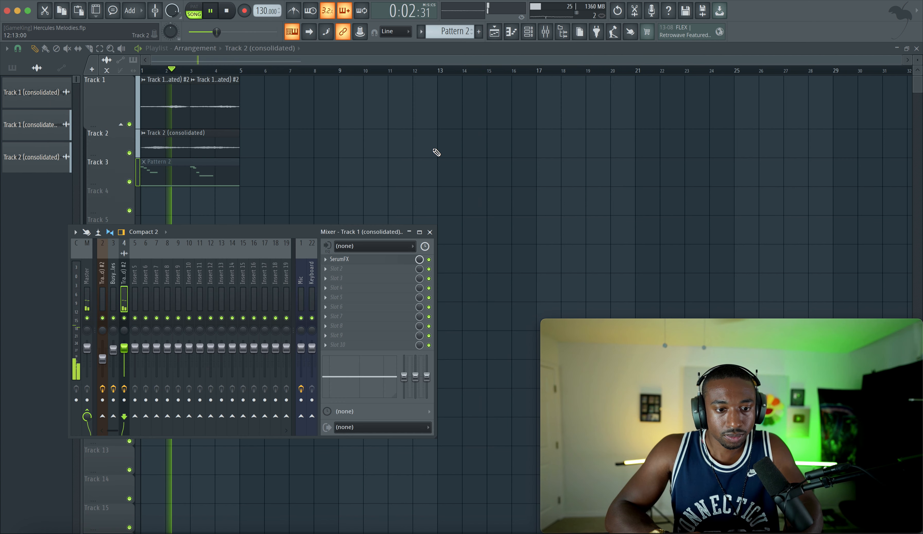
{"action": "key", "text": "space"}
{"action": "right_click", "coordinate": [419, 260]}
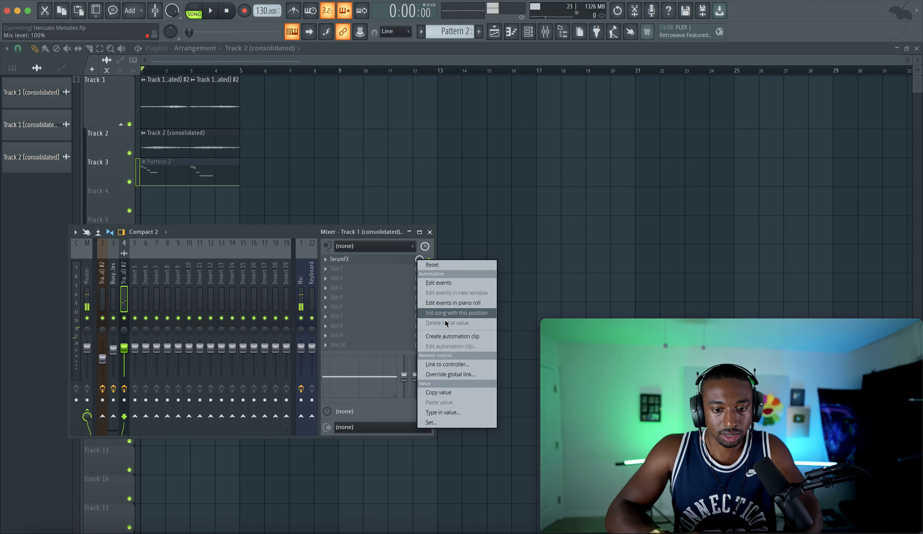
{"action": "left_click", "coordinate": [445, 336]}
{"action": "key", "text": "F9"}
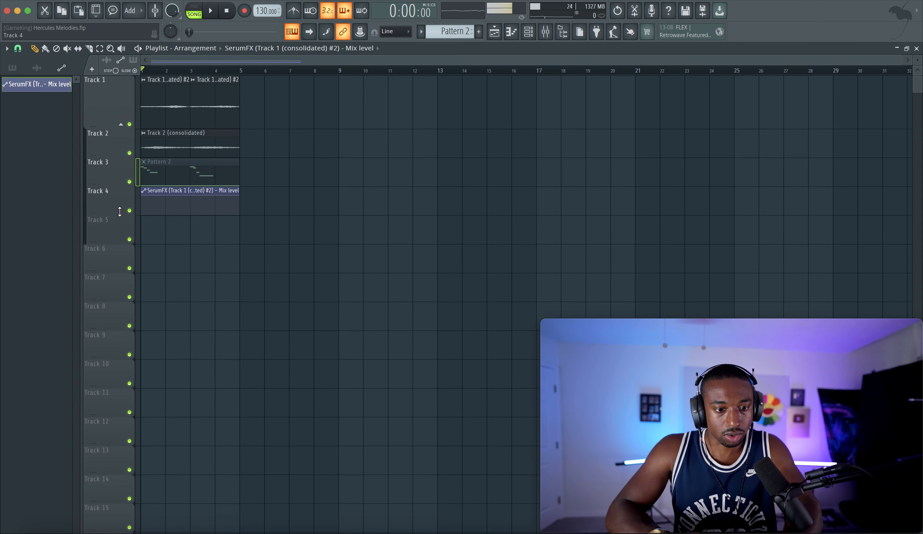
Step: Select the audio clips on Tracks 1 and 2 and duplicate them three times so they run to bar 17
{"action": "left_click_drag", "start_coordinate": [244, 156], "coordinate": [155, 86]}
{"action": "key", "text": "ctrl+b"}
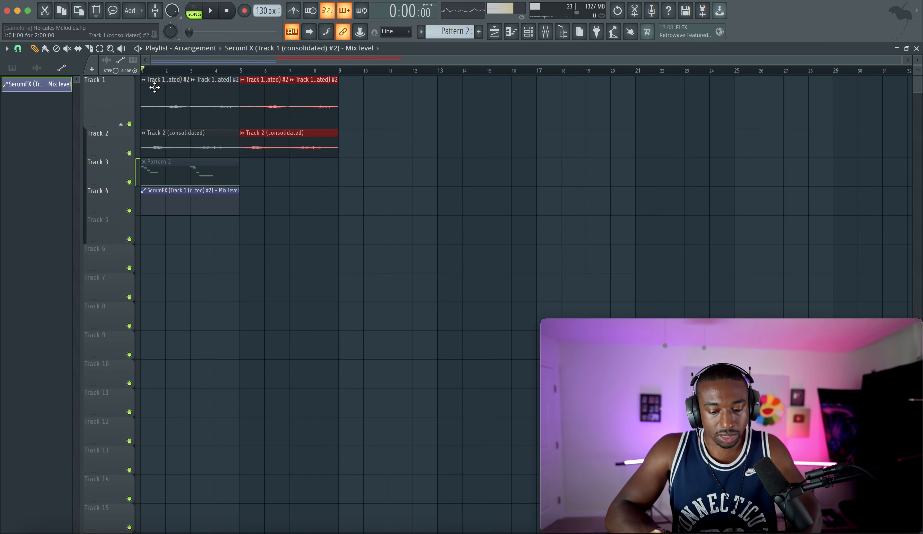
{"action": "key", "text": "ctrl+b"}
{"action": "key", "text": "ctrl+b"}
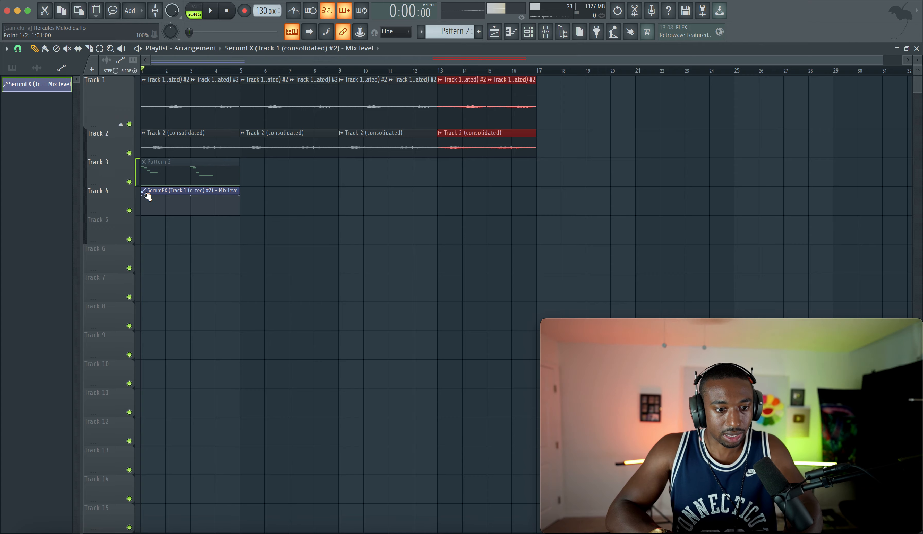
Step: Extend the SerumFX mix level automation clip on Track 4 to bar 17 as one continuous rising ramp, and start playback
{"action": "left_click_drag", "start_coordinate": [238, 190], "coordinate": [531, 188]}
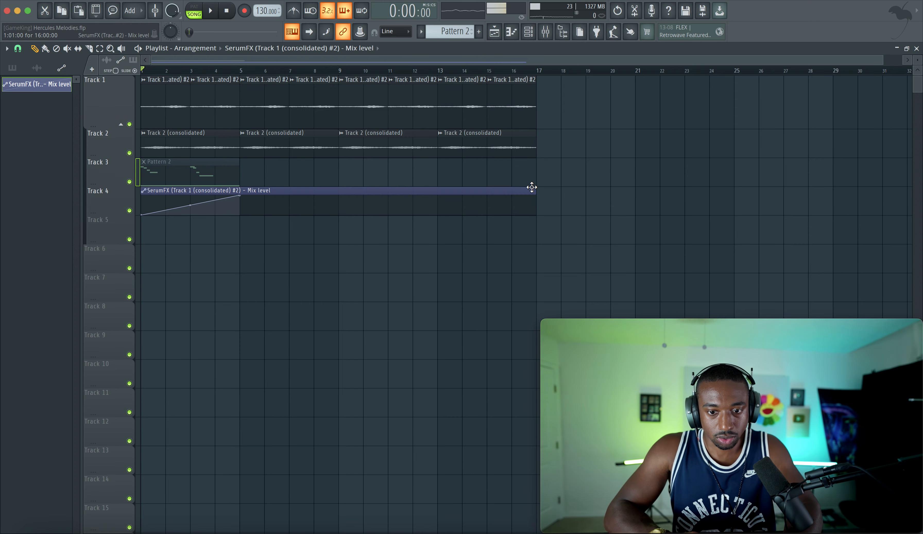
{"action": "left_click_drag", "start_coordinate": [243, 198], "coordinate": [540, 166]}
{"action": "key", "text": "space"}
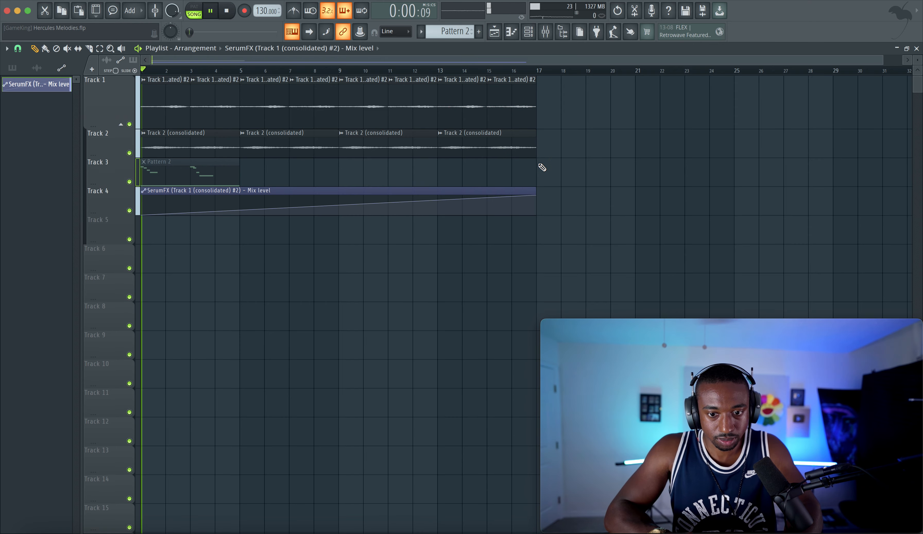
Step: Audition the automated loop with the Mic mixer track muted, unmute Mic, and stop playback
{"action": "key", "text": "F9"}
{"action": "left_click", "coordinate": [301, 318]}
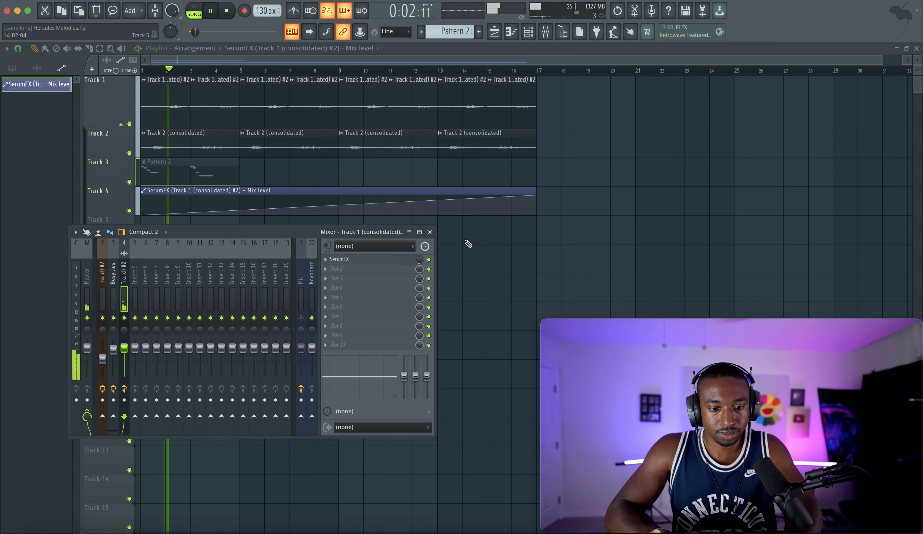
{"action": "right_click", "coordinate": [485, 281]}
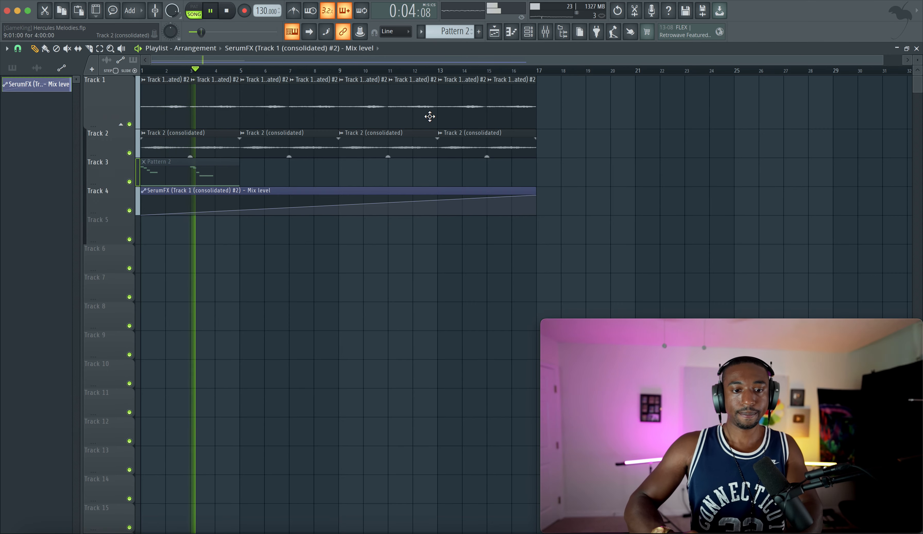
{"action": "left_click", "coordinate": [545, 32]}
{"action": "left_click", "coordinate": [301, 318]}
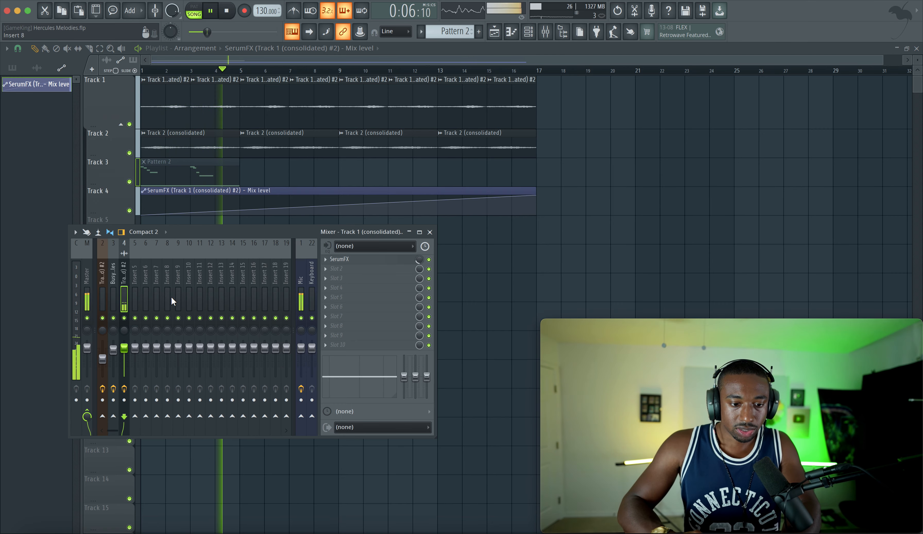
{"action": "key", "text": "space"}
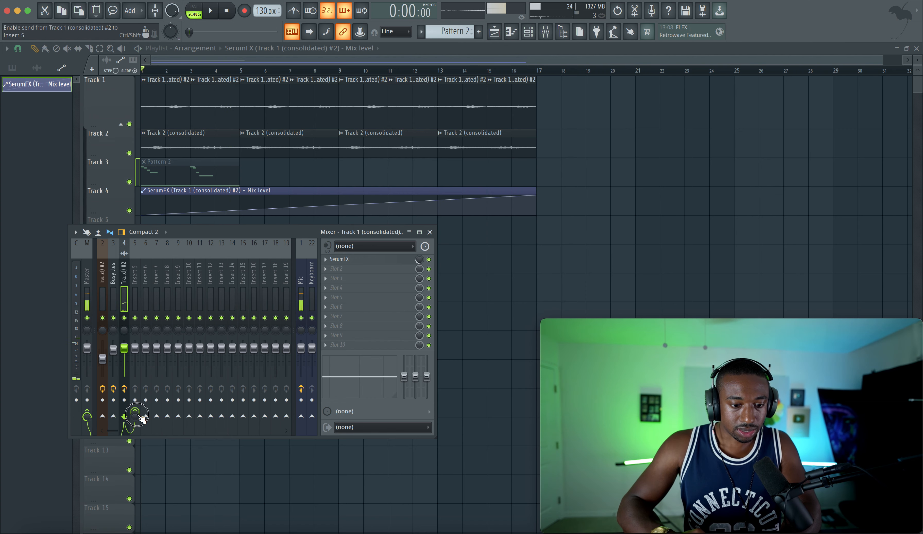
Step: Send the Track 1 (consolidated) #2 mixer track to Insert 5 and rename Insert 5 as REVERB/Gross
{"action": "left_click", "coordinate": [137, 295]}
{"action": "key", "text": "F2"}
{"action": "type", "text": "REVERB"}
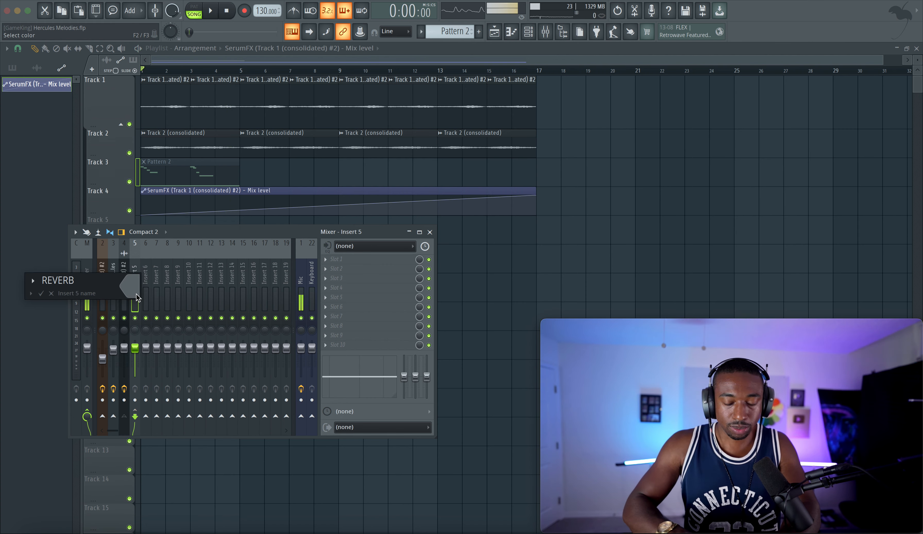
{"action": "type", "text": "/Gross"}
{"action": "key", "text": "Return"}
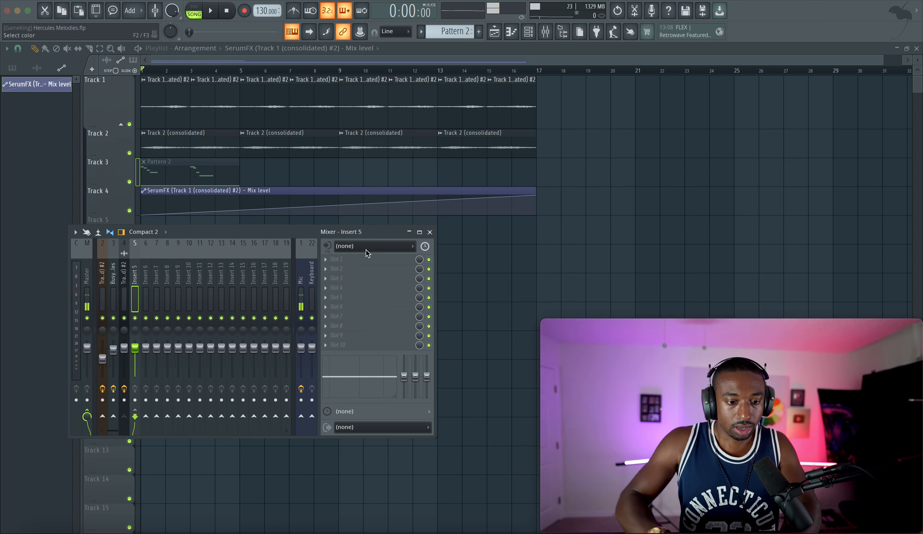
Step: Load Lustrous Plates in the first effect slot of the REVERB/Gross mixer track and play the loop through it
{"action": "left_click", "coordinate": [351, 265]}
{"action": "scroll", "coordinate": [263, 253], "scroll_direction": "down", "scroll_amount": 8}
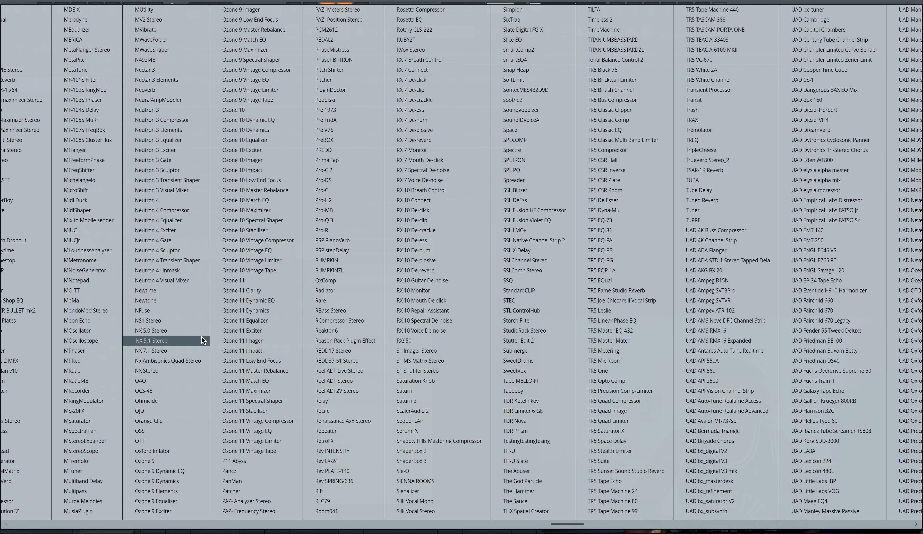
{"action": "scroll", "coordinate": [235, 233], "scroll_direction": "up", "scroll_amount": 2}
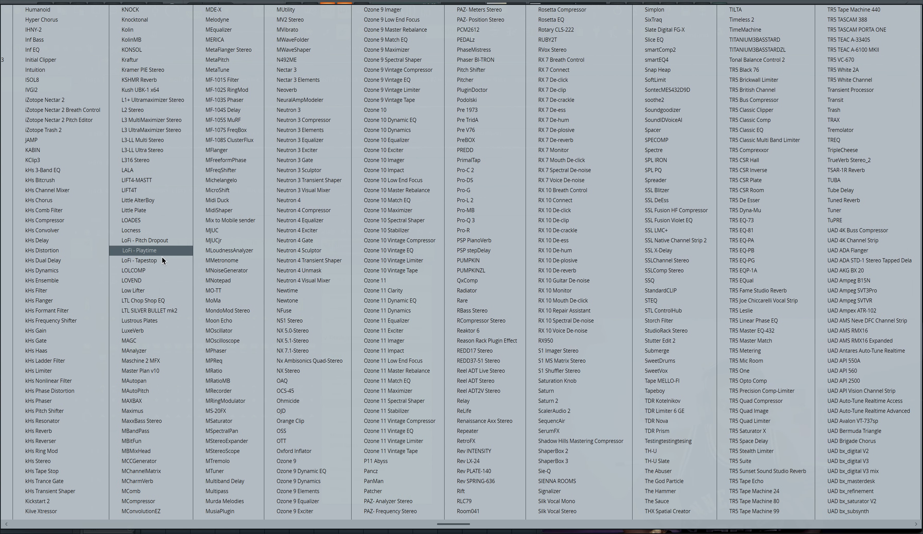
{"action": "left_click", "coordinate": [156, 320]}
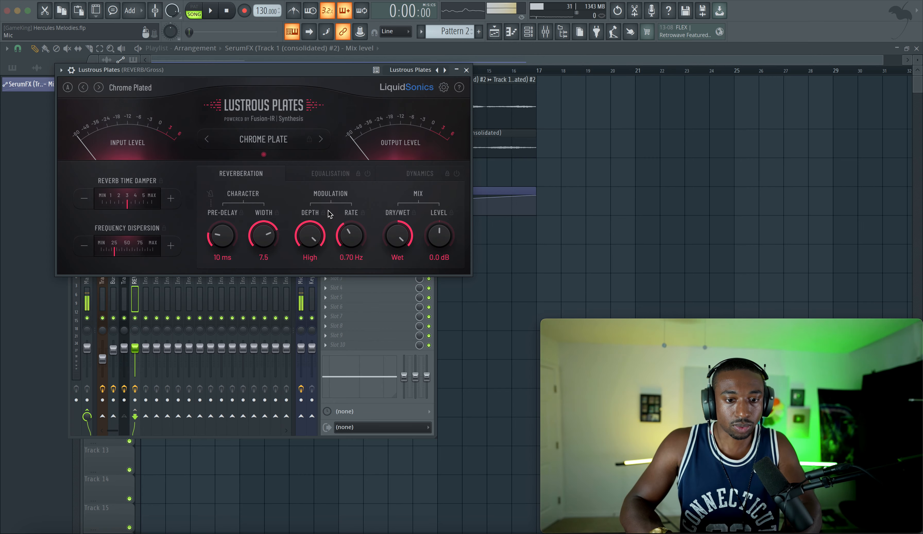
{"action": "key", "text": "space"}
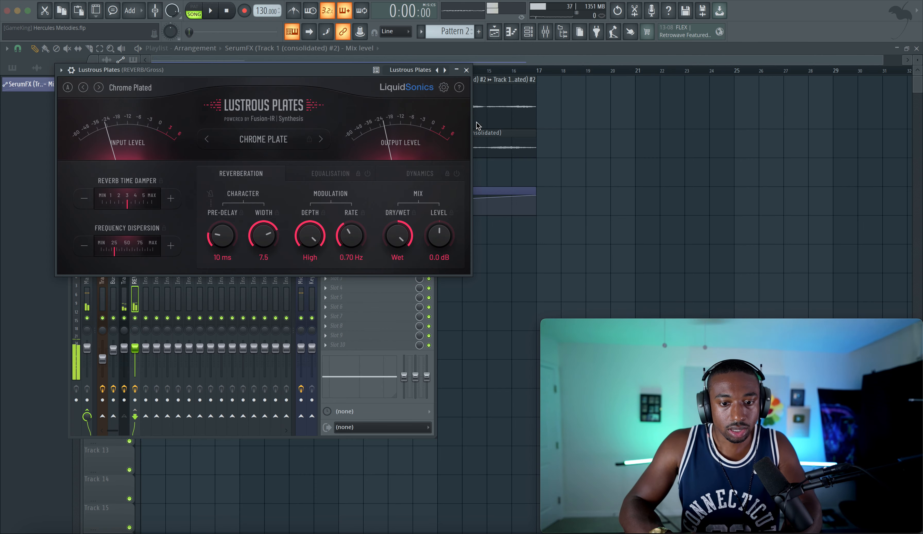
Step: Load Gross Beat in the second effect slot of the REVERB/Gross mixer track
{"action": "left_click", "coordinate": [465, 70]}
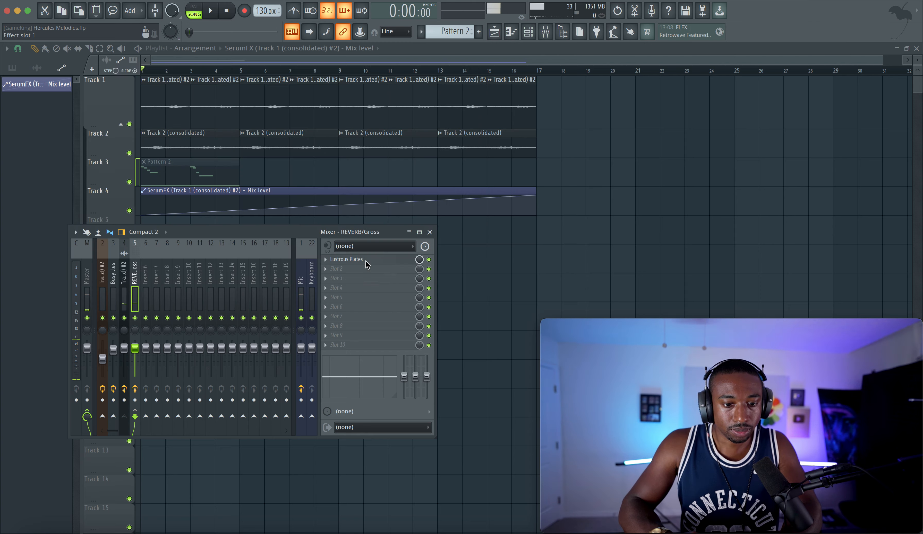
{"action": "left_click", "coordinate": [351, 272]}
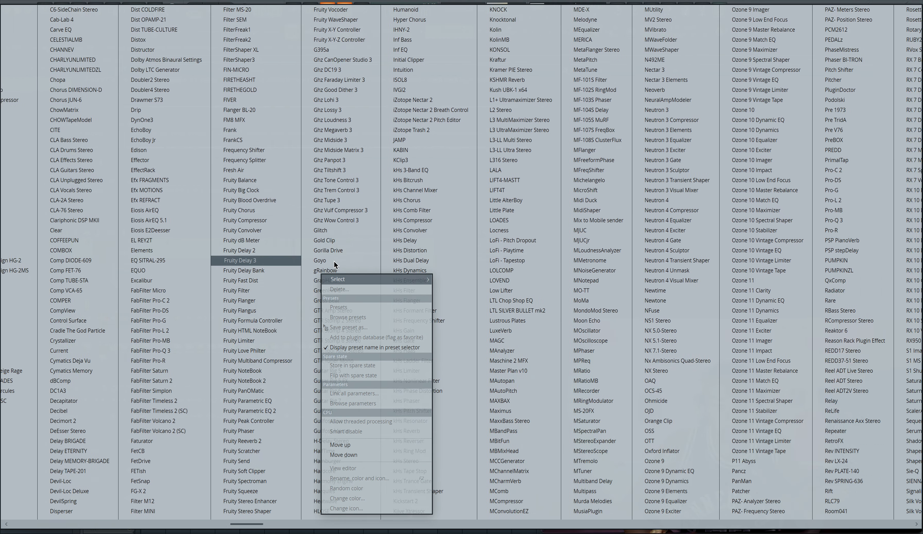
{"action": "scroll", "coordinate": [334, 261], "scroll_direction": "down", "scroll_amount": 2}
{"action": "left_click", "coordinate": [199, 300]}
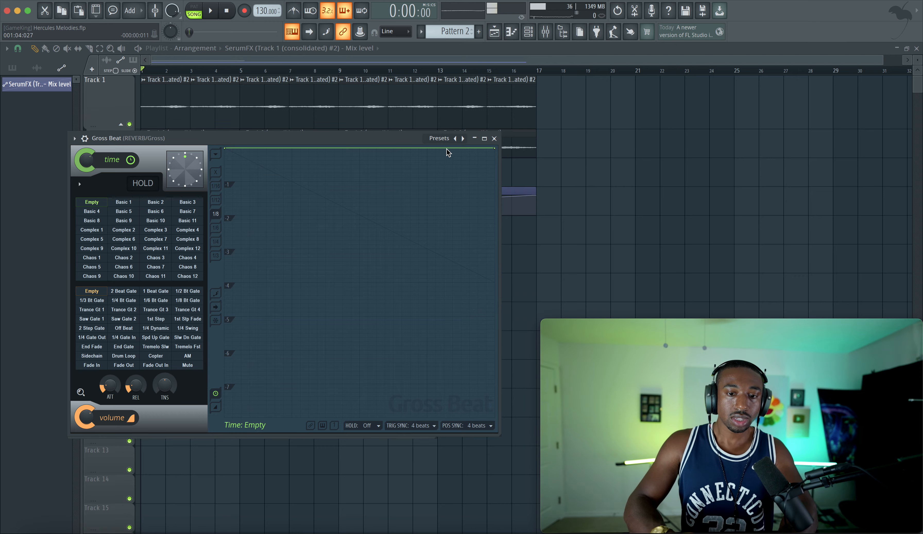
Step: Choose Gross Beat's Momentary preset, set its time effect to 1/2 Speed, and close the plugin window
{"action": "left_click", "coordinate": [440, 138]}
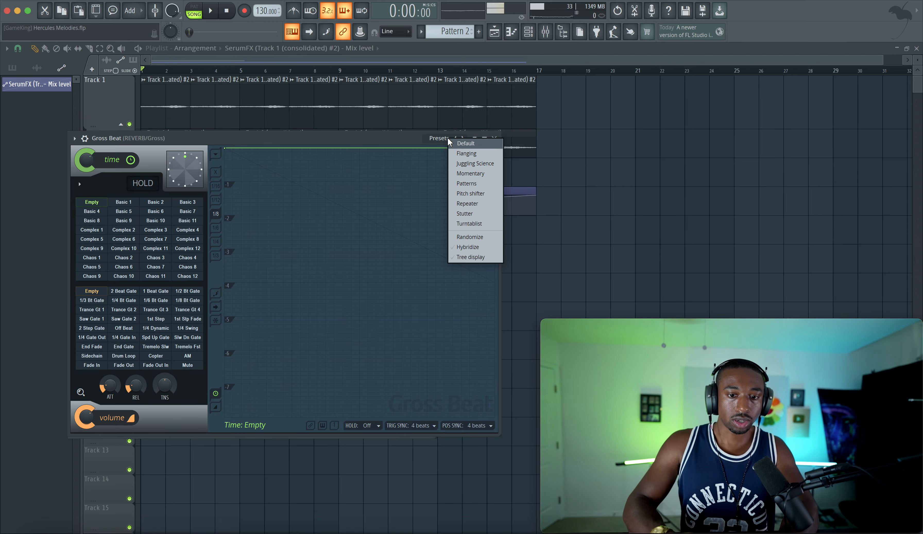
{"action": "left_click", "coordinate": [471, 175]}
{"action": "left_click", "coordinate": [166, 267]}
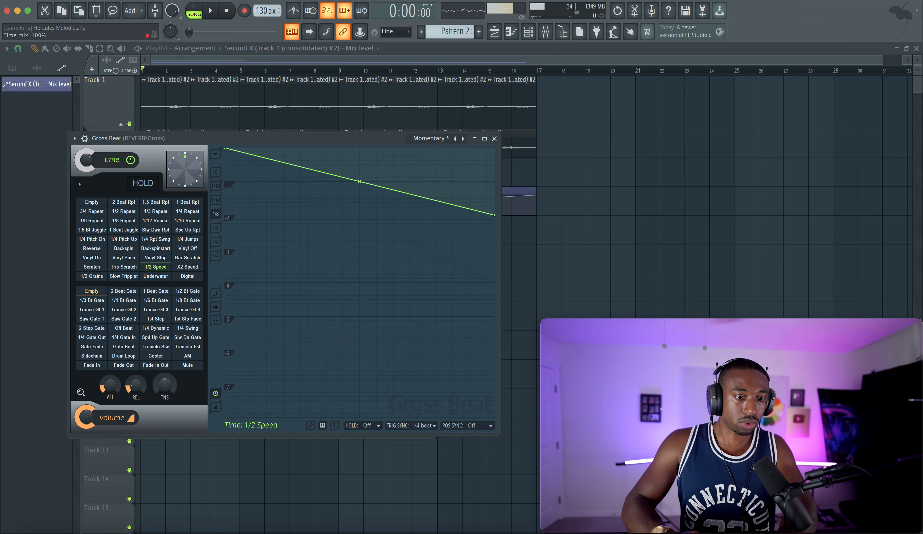
{"action": "left_click", "coordinate": [494, 138]}
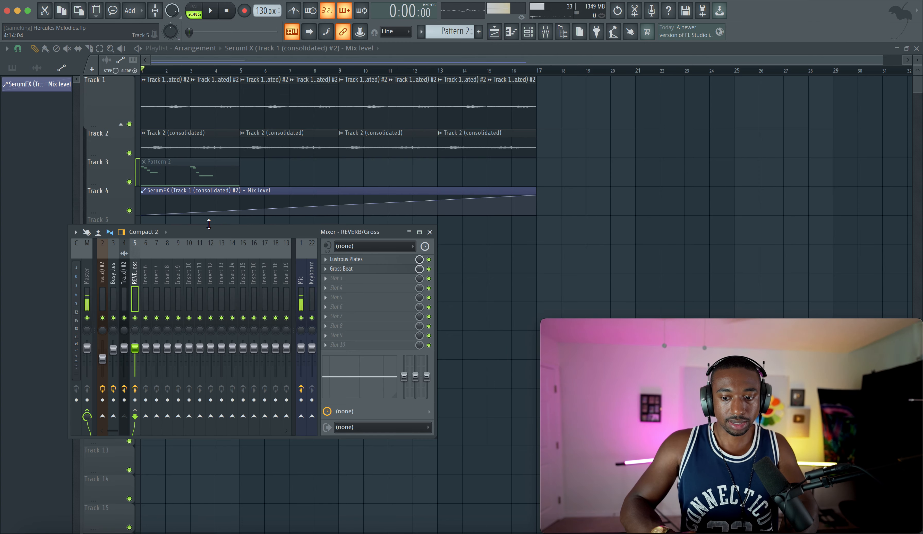
Step: Play the arrangement to audition the REVERB/Gross send and check the Track 1 (consolidated) #2 mixer track
{"action": "key", "text": "space"}
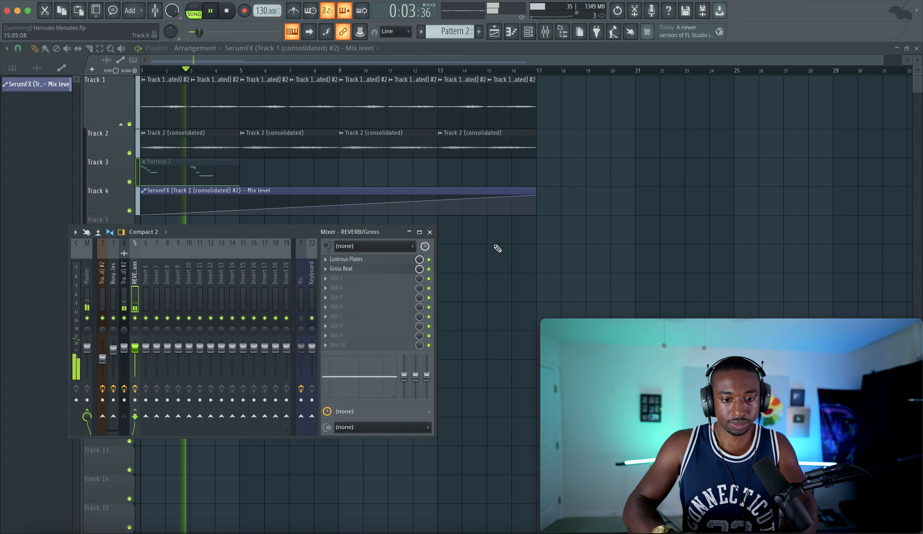
{"action": "left_click", "coordinate": [492, 257]}
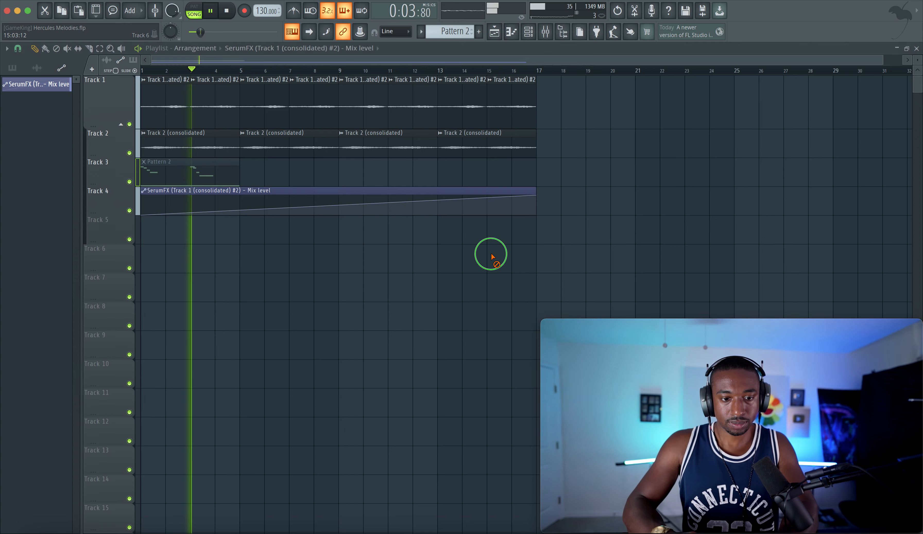
{"action": "left_click", "coordinate": [545, 32]}
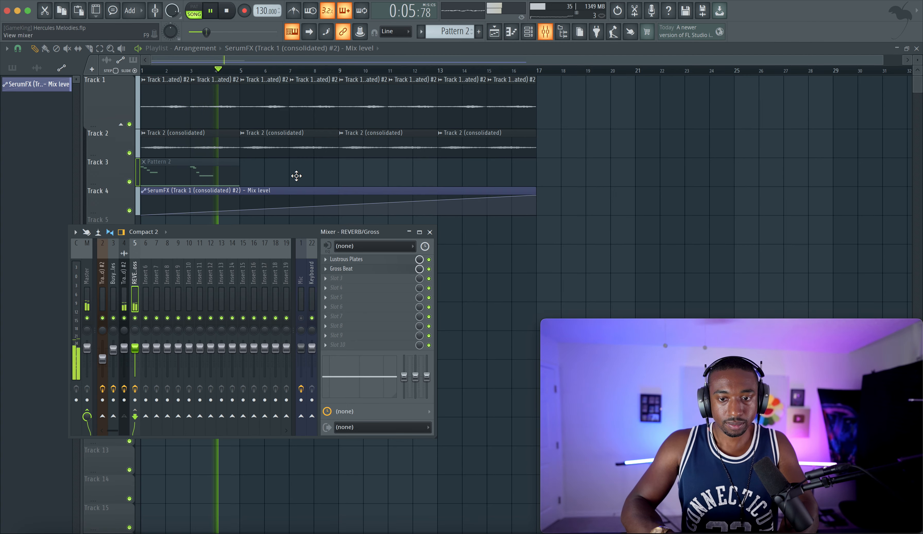
{"action": "left_click", "coordinate": [125, 300]}
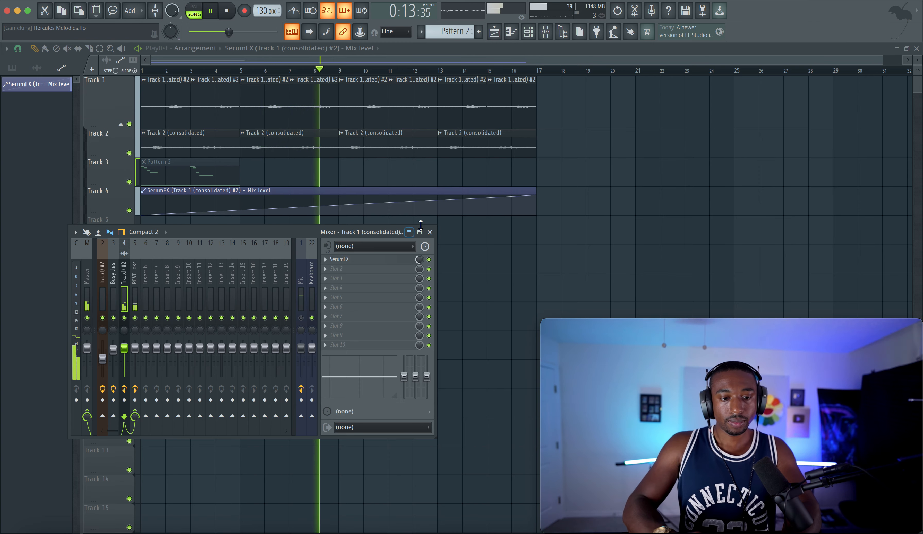
{"action": "left_click", "coordinate": [430, 232]}
Step: Duplicate the Track 1 and Track 2 audio clips through bar 33 and extend the Track 4 automation clip to match
{"action": "left_click_drag", "start_coordinate": [504, 138], "coordinate": [37, 104]}
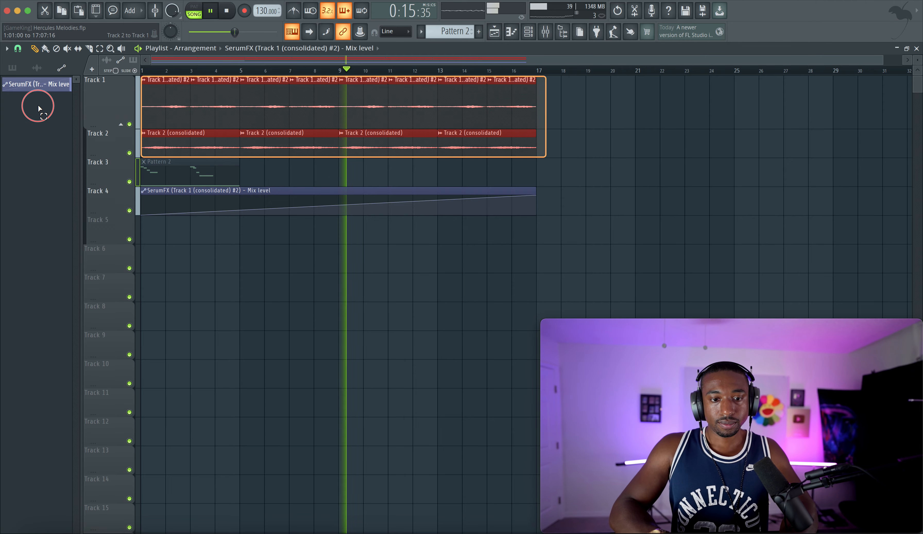
{"action": "key", "text": "super+b"}
{"action": "scroll", "coordinate": [279, 163], "scroll_direction": "down", "scroll_amount": 3}
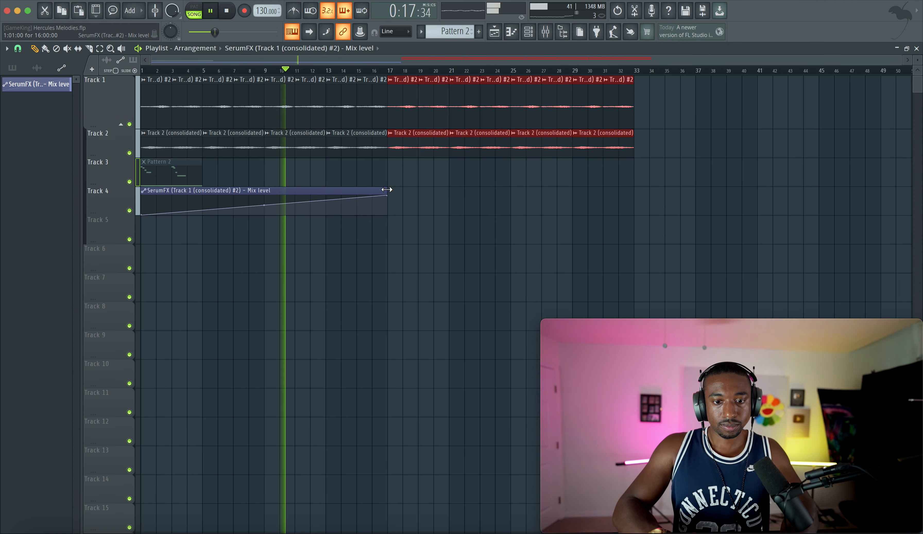
{"action": "left_click_drag", "start_coordinate": [388, 190], "coordinate": [628, 193]}
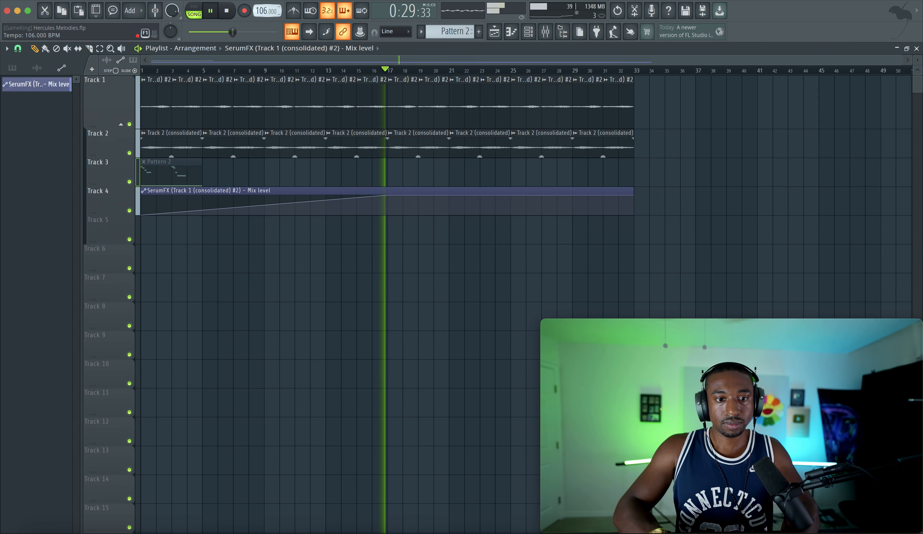
Step: Try the loop at a tempo of 102 BPM during playback
{"action": "left_click_drag", "start_coordinate": [259, 8], "coordinate": [264, 6]}
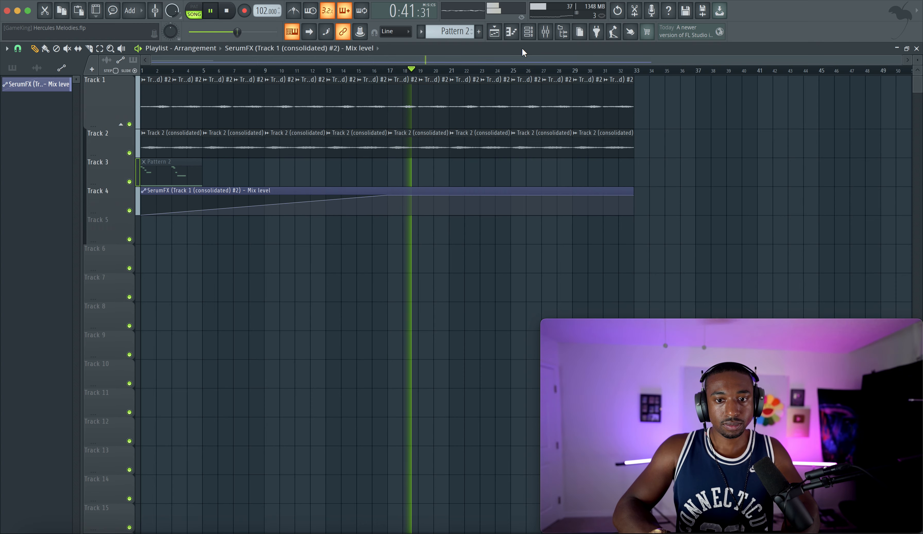
{"action": "left_click", "coordinate": [548, 34]}
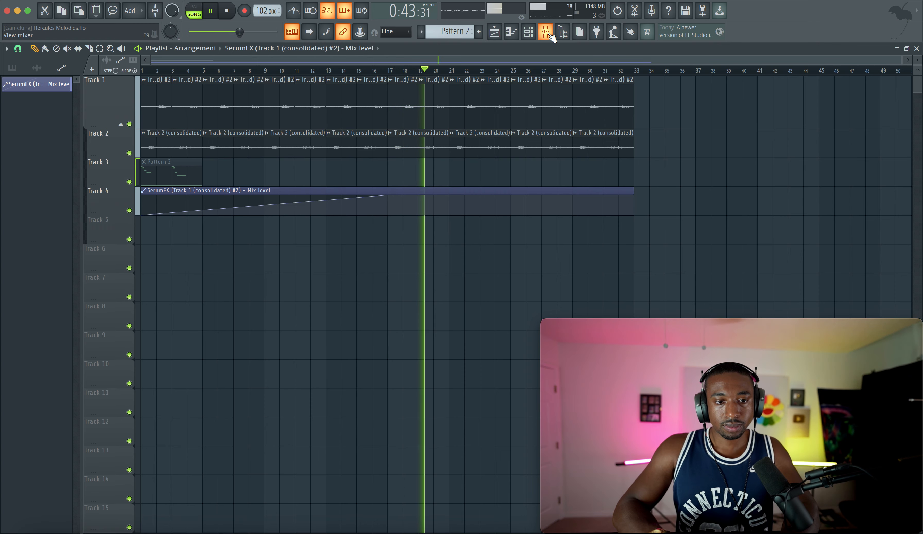
{"action": "left_click", "coordinate": [546, 32]}
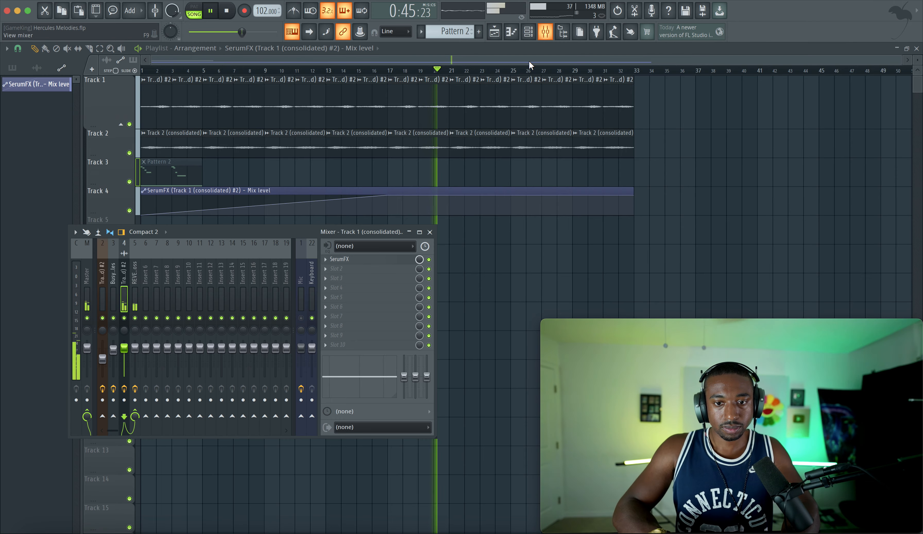
Step: Lower the final point of the SerumFX mix level automation at bar 33 to 0% for a rise and fall
{"action": "left_click_drag", "start_coordinate": [633, 196], "coordinate": [634, 228]}
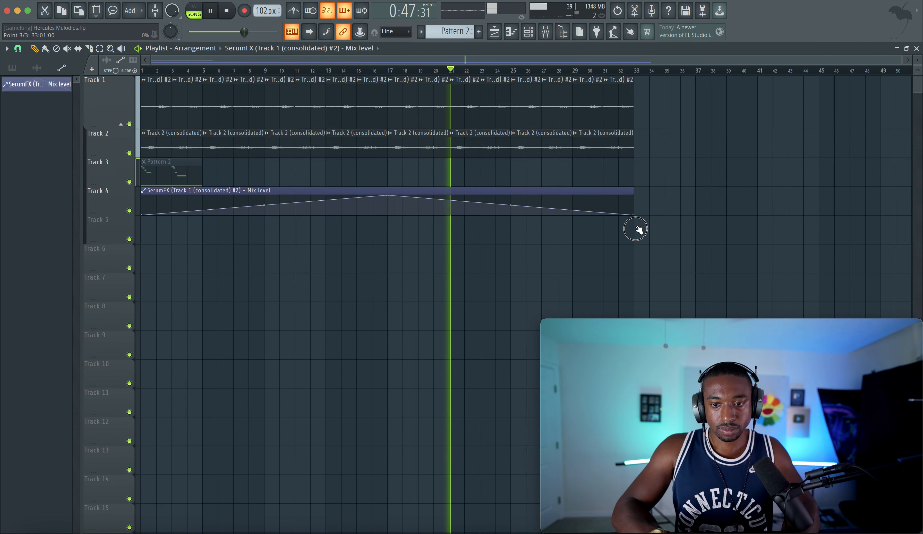
{"action": "left_click", "coordinate": [546, 32]}
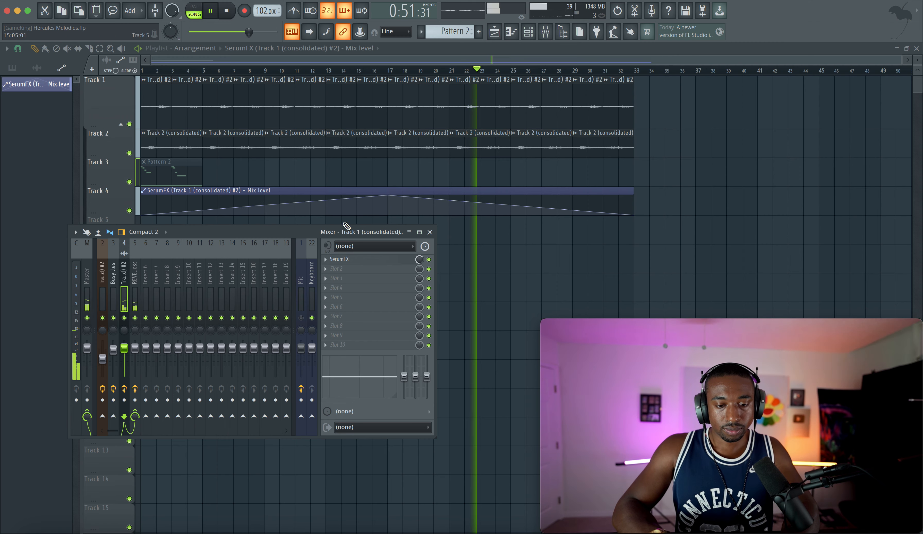
{"action": "left_click", "coordinate": [428, 232]}
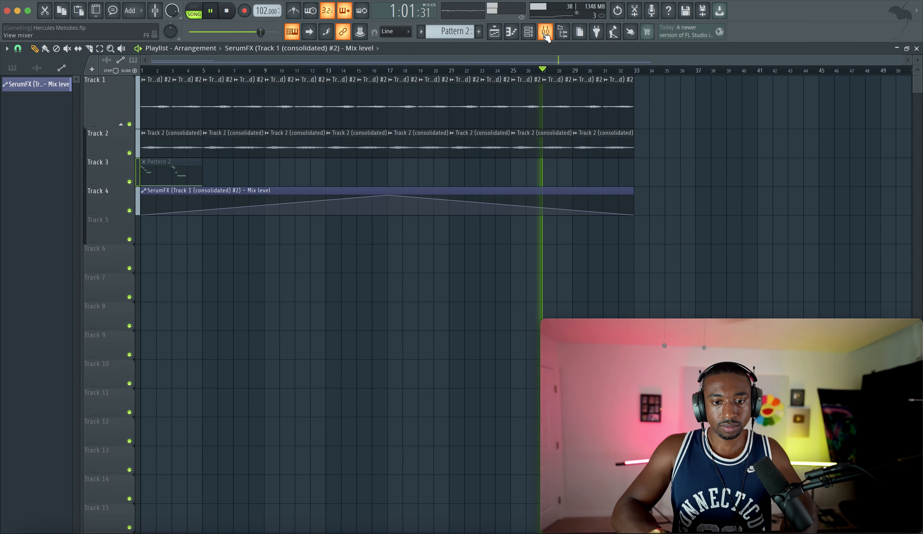
Step: Filter the channel rack to show the Unsorted channels
{"action": "left_click", "coordinate": [528, 32]}
{"action": "left_click", "coordinate": [182, 68]}
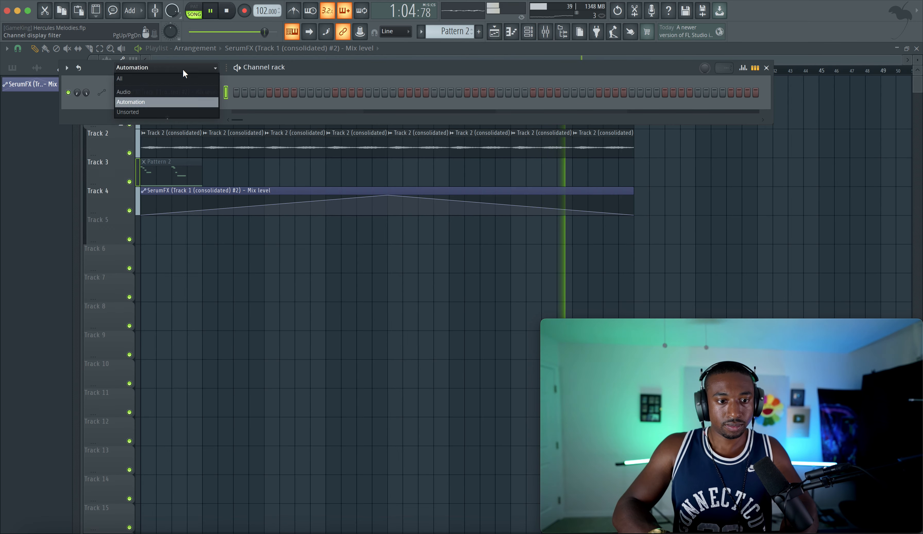
{"action": "left_click", "coordinate": [164, 108]}
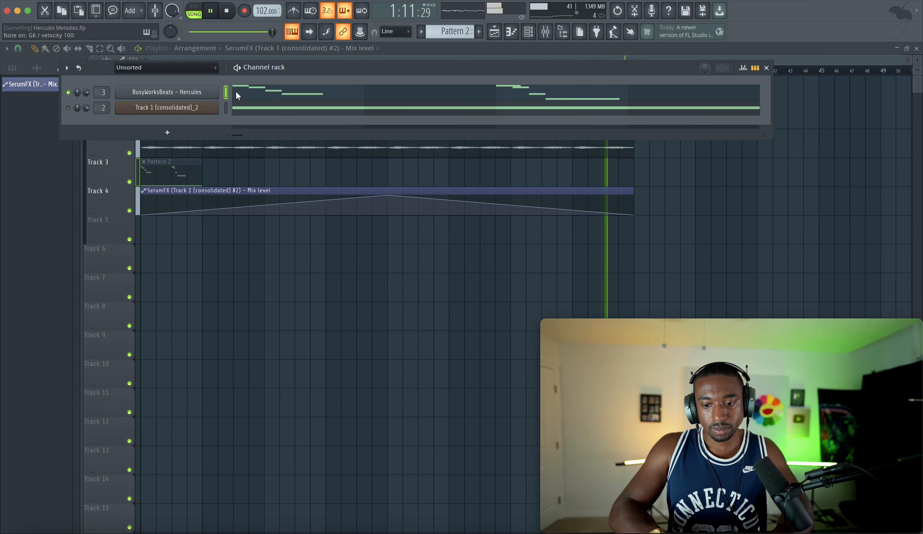
Step: Show the mixer and set the typing keyboard to start at octave 6
{"action": "key", "text": "F9"}
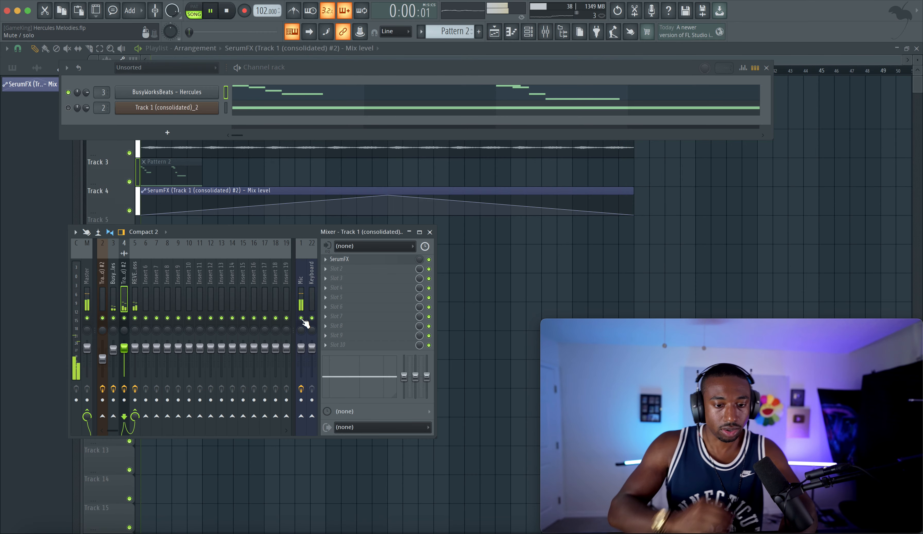
{"action": "right_click", "coordinate": [296, 33]}
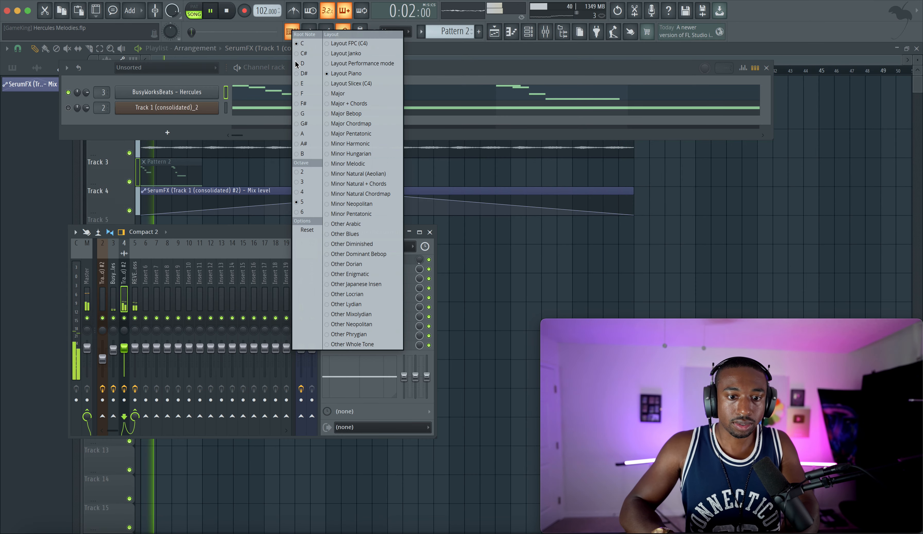
{"action": "left_click", "coordinate": [304, 212]}
{"action": "left_click", "coordinate": [263, 126]}
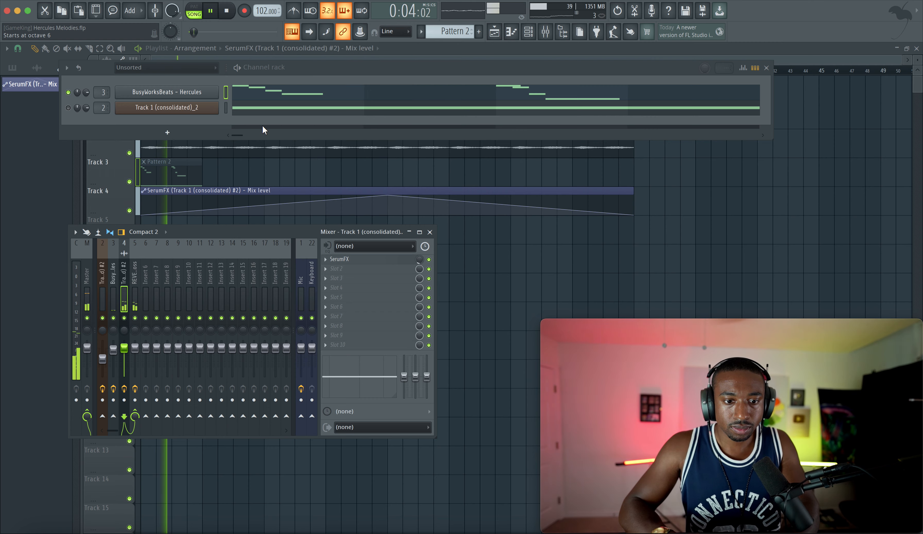
Step: Try notes on the BusyWorksBeats - Hercules channel over the playing loop, dismiss the effects picker, and return to the playlist
{"action": "key", "text": "6"}
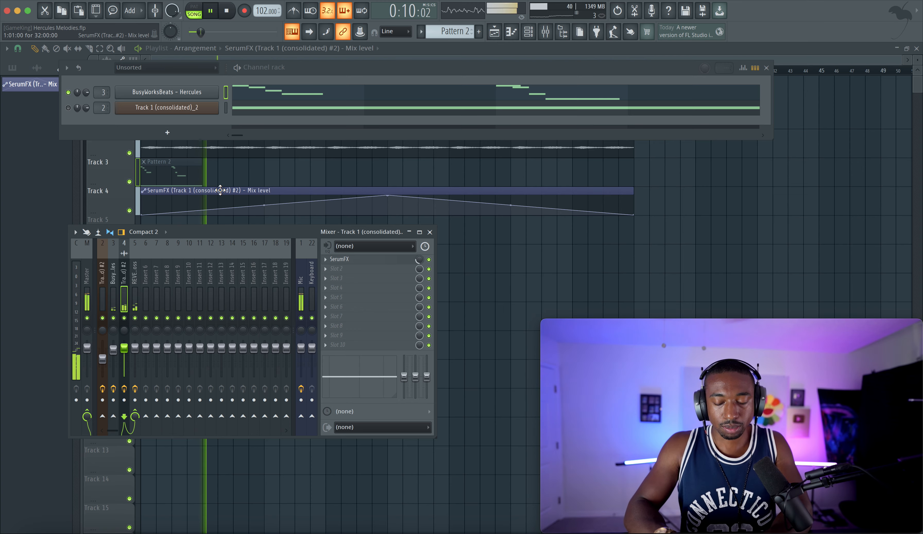
{"action": "key", "text": "0"}
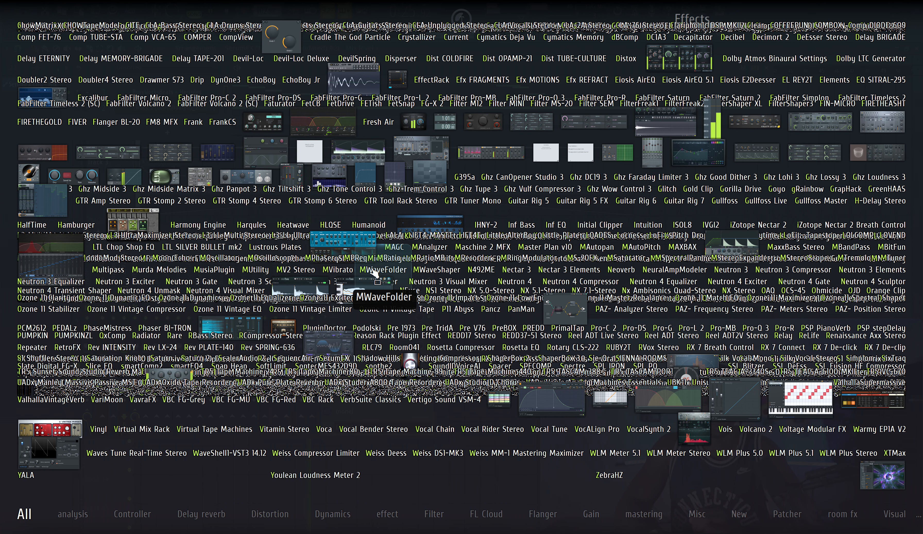
{"action": "key", "text": "Escape"}
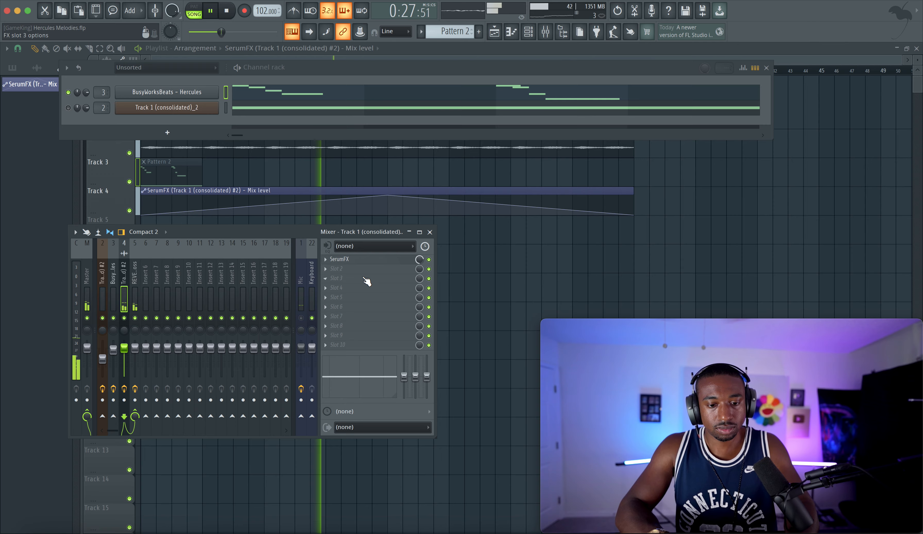
{"action": "left_click", "coordinate": [488, 276]}
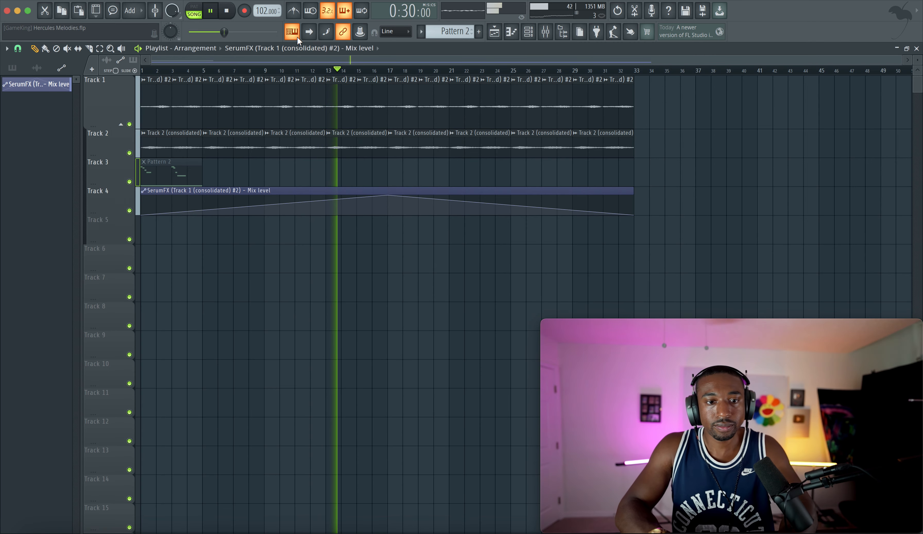
Step: Set the tempo to 130 BPM and stop playback
{"action": "left_click_drag", "start_coordinate": [262, 12], "coordinate": [263, 1]}
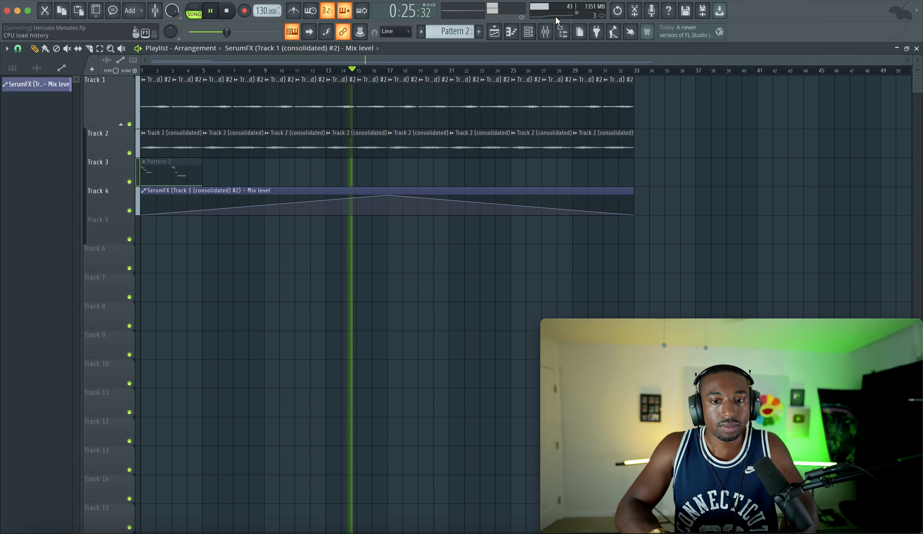
{"action": "key", "text": "F9"}
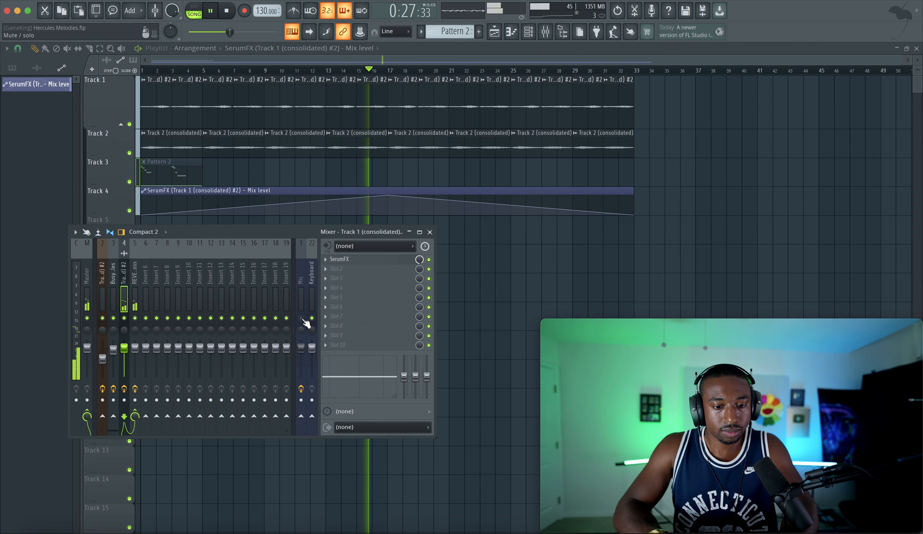
{"action": "key", "text": "space"}
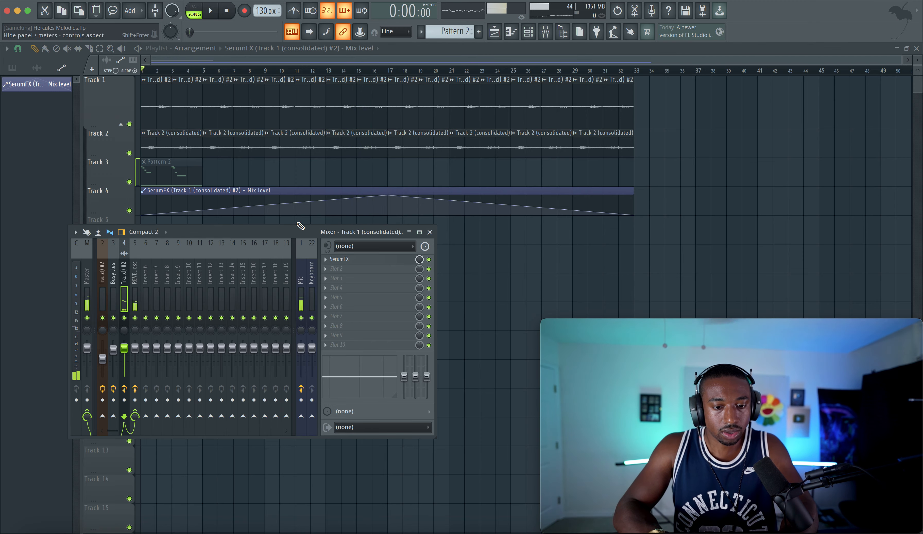
Step: Show the channel rack and select the BusyWorksBeats - Hercules mixer track
{"action": "left_click", "coordinate": [534, 33]}
{"action": "left_click", "coordinate": [103, 292]}
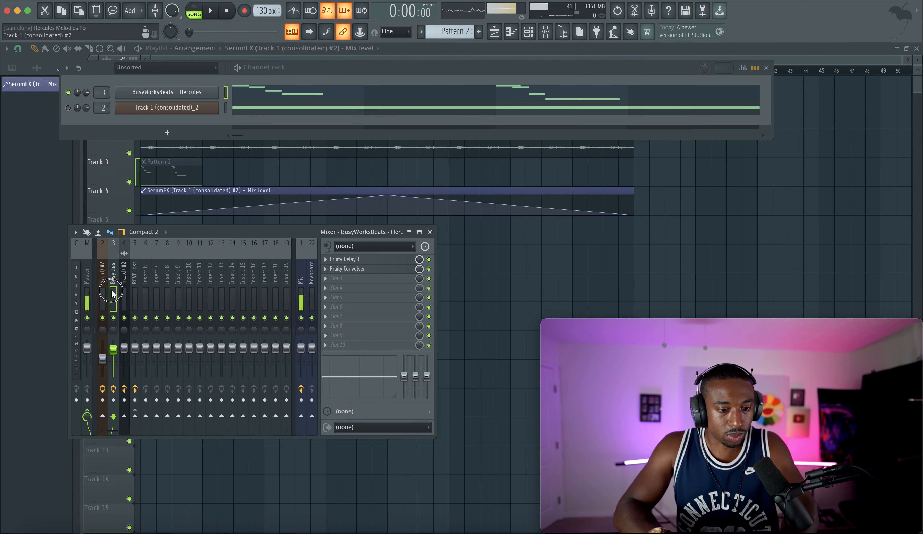